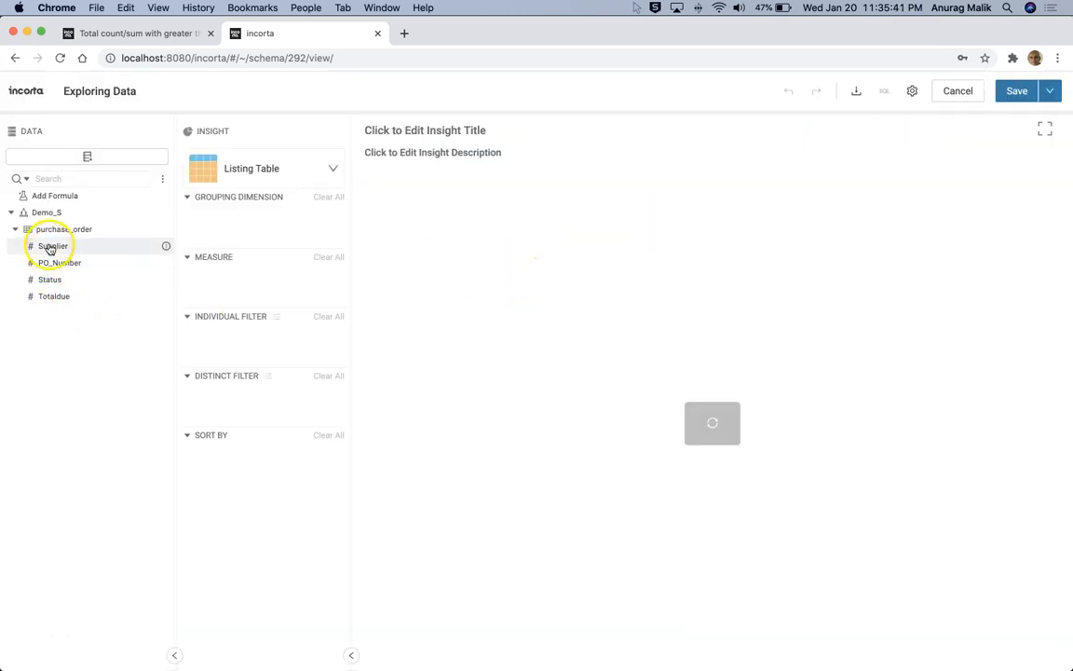
Change the insight to an Aggregated Table and set Supplier as its grouping dimension.
click(243, 170)
click(293, 287)
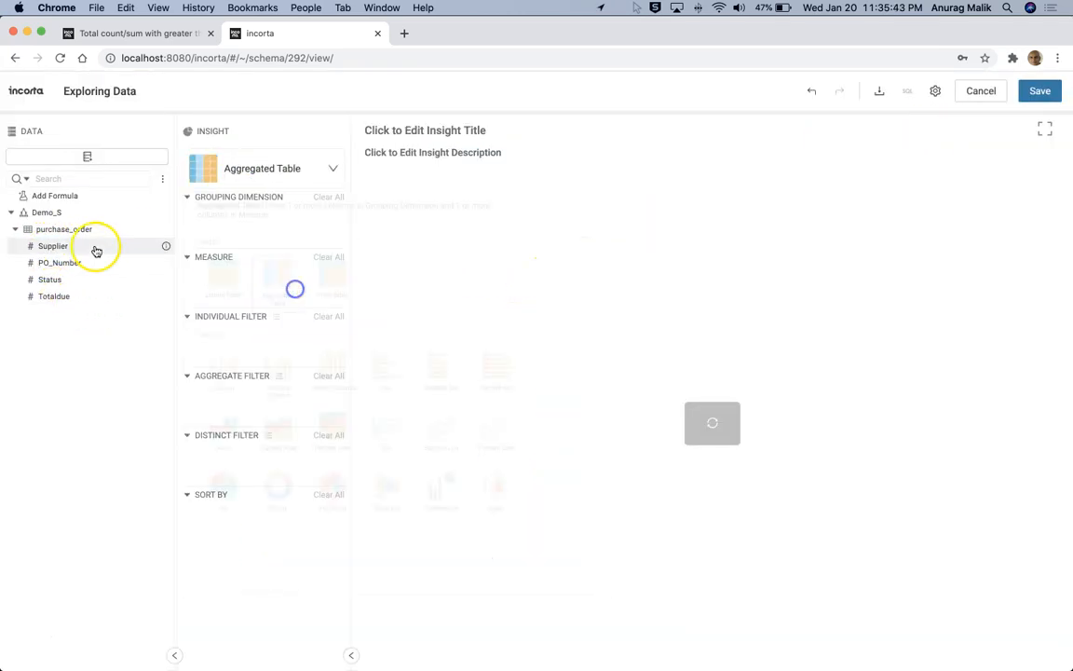
drag(57, 244, 234, 213)
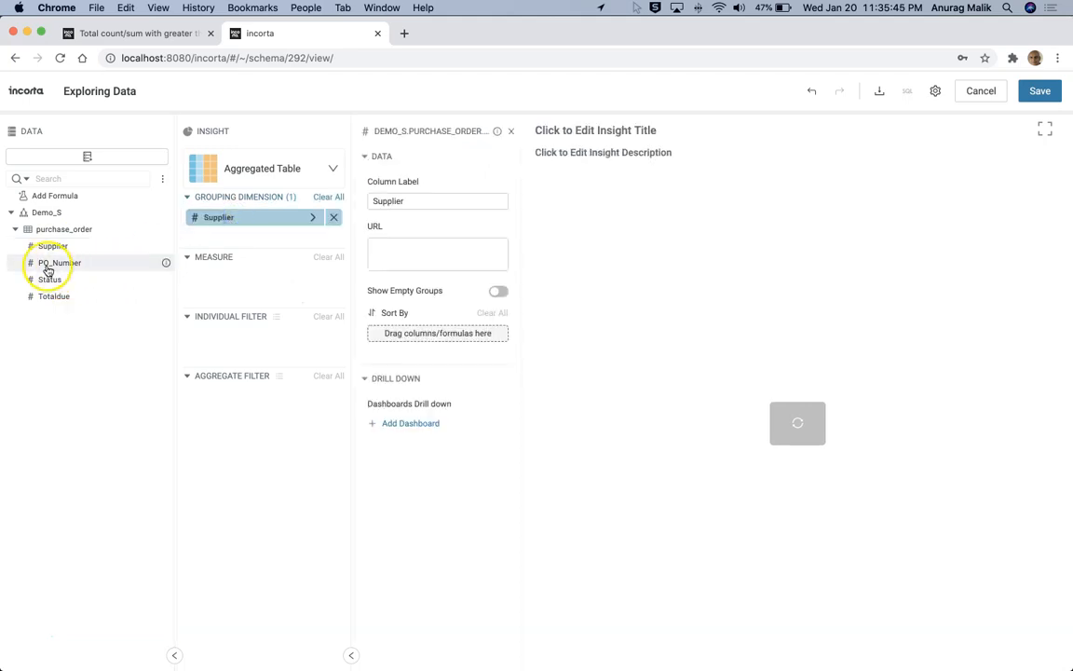
Add PO_Number from purchase_order as a measure with its aggregation set to COUNT.
drag(46, 265, 233, 280)
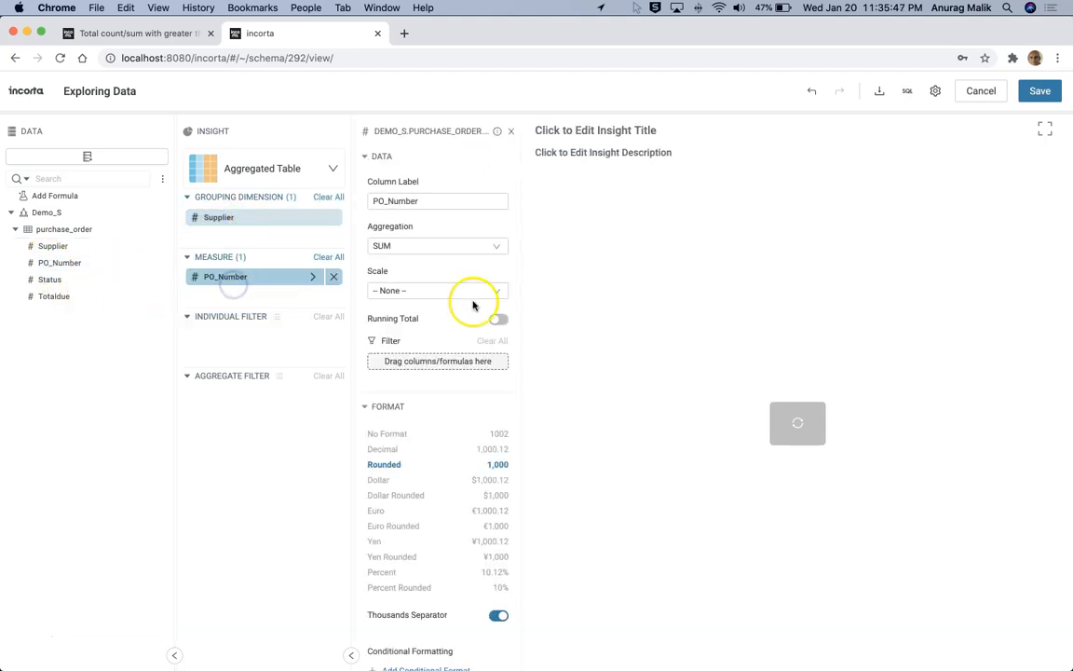
click(494, 248)
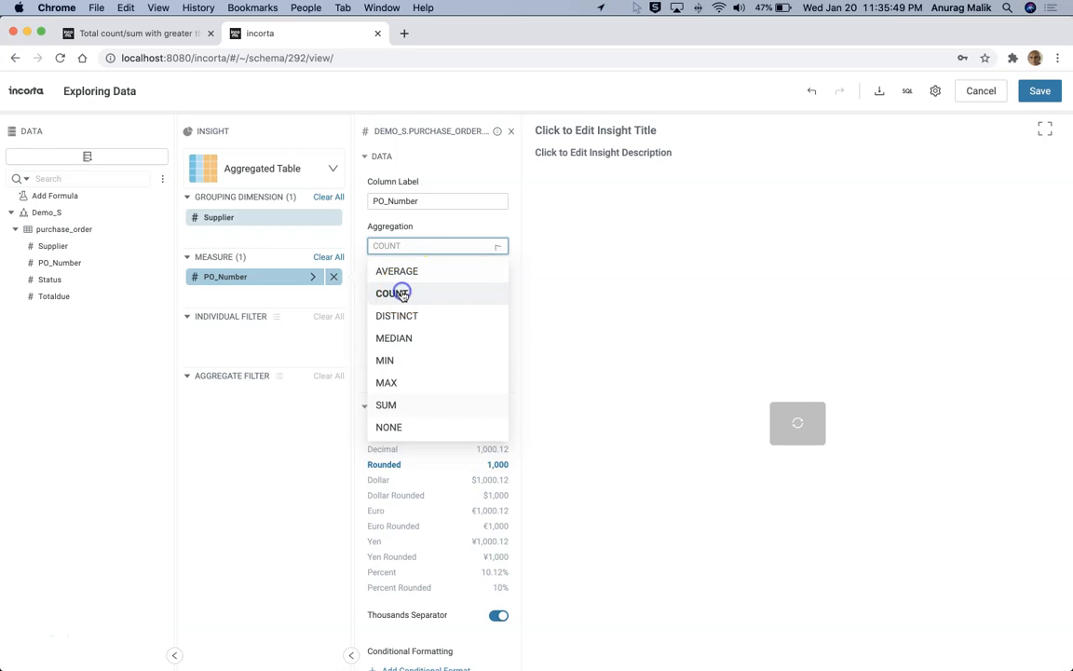
click(403, 292)
click(810, 423)
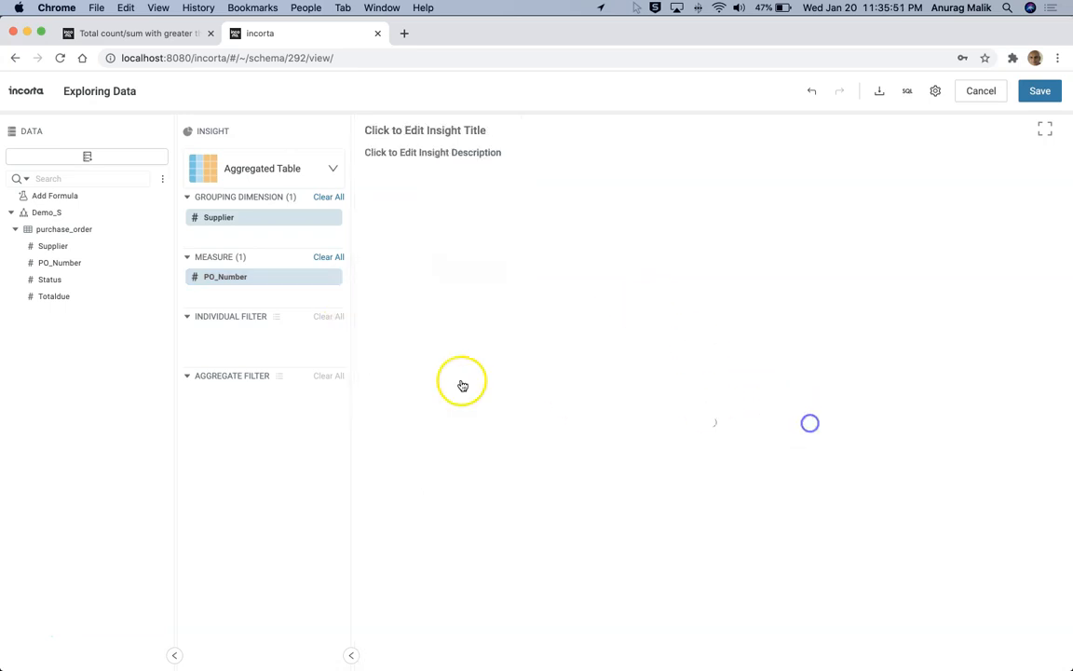
Add Totaldue as a second measure below PO_Number and look through the table's supplier rows.
drag(38, 298, 246, 295)
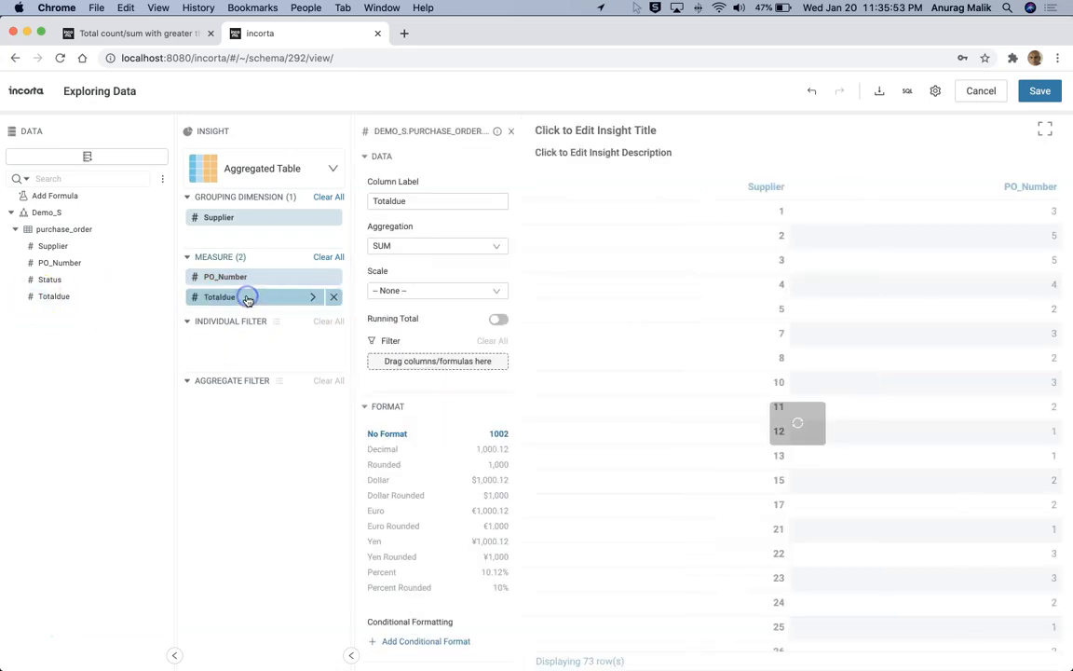
click(798, 425)
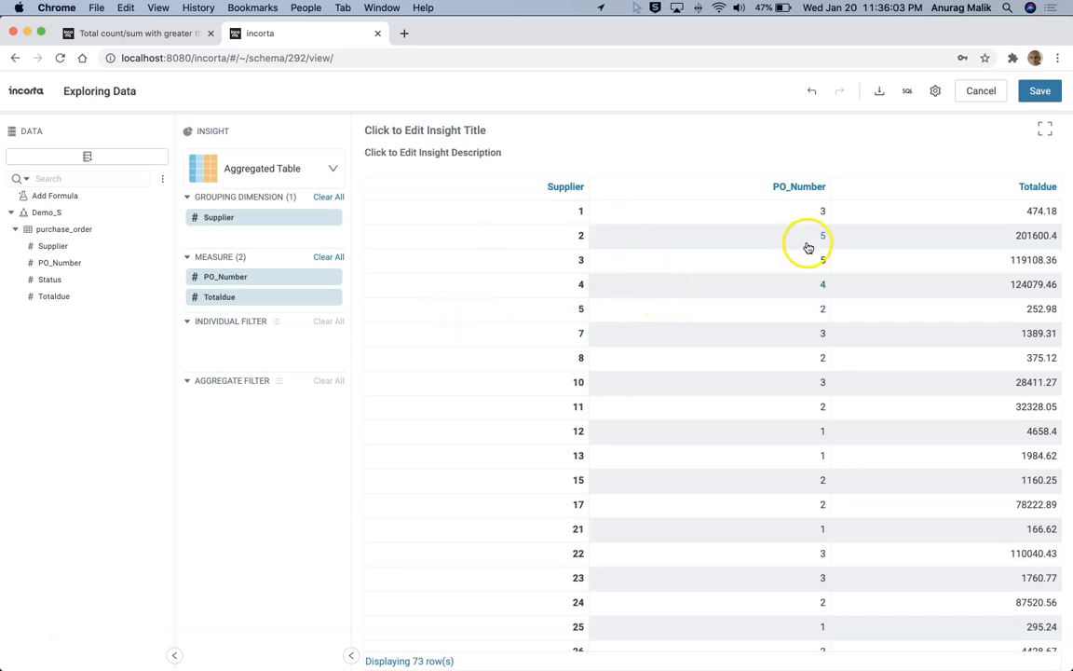
scroll(807, 244, down, 5)
scroll(809, 250, up, 5)
scroll(809, 250, down, 10)
scroll(808, 249, up, 10)
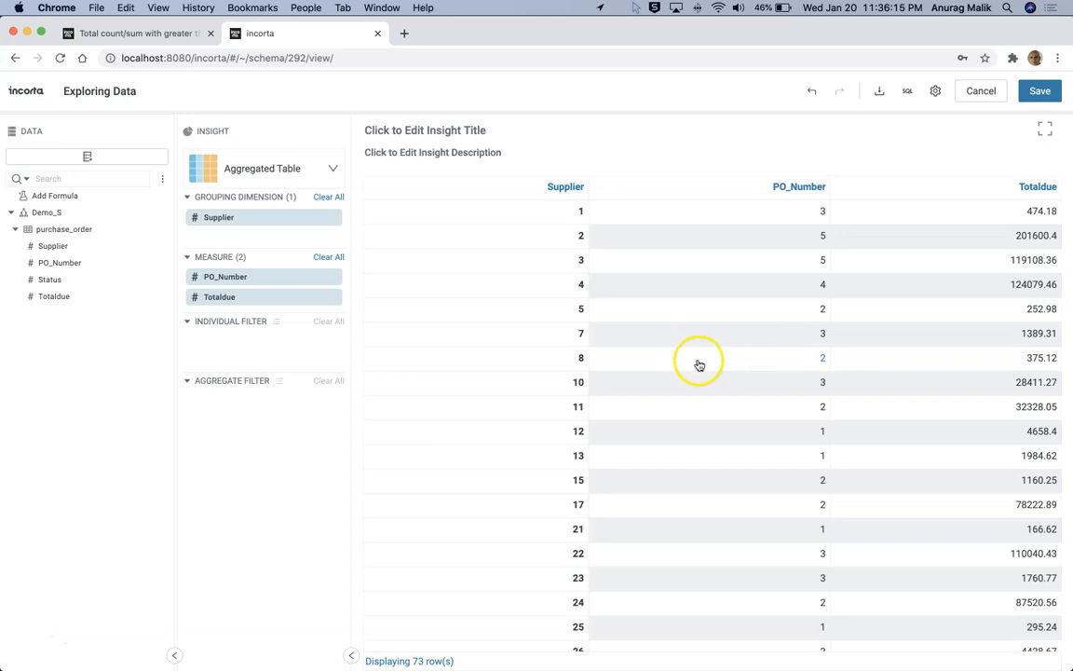
Start saving the insight and create a folder named Exploring under Content as the destination.
click(1040, 97)
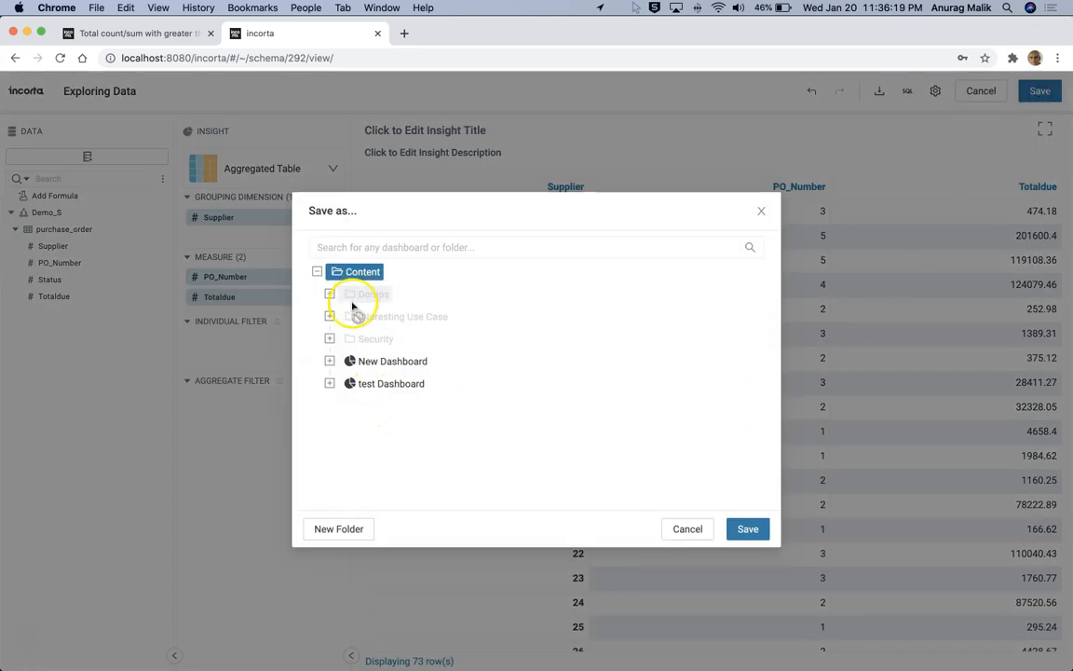
click(341, 530)
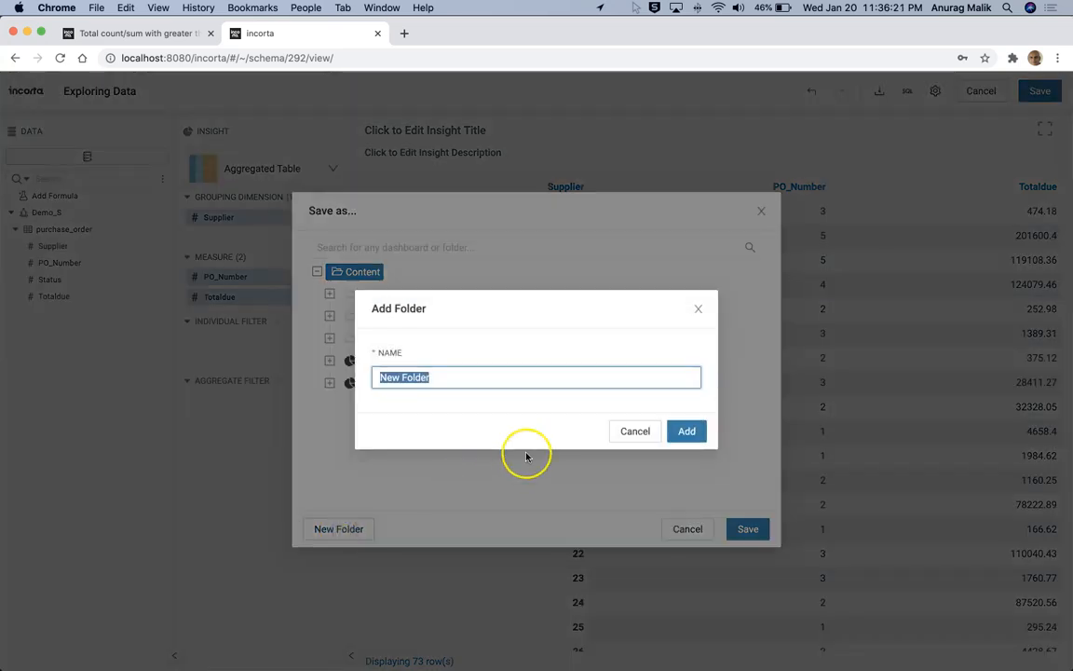
text(Exp)
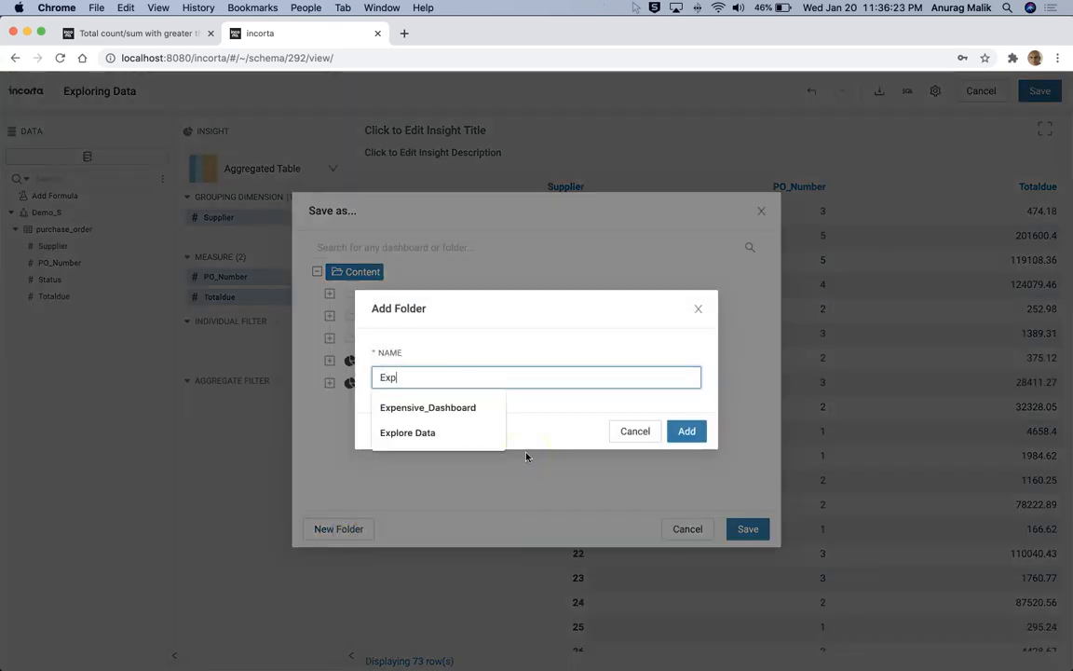
text(loring)
click(694, 433)
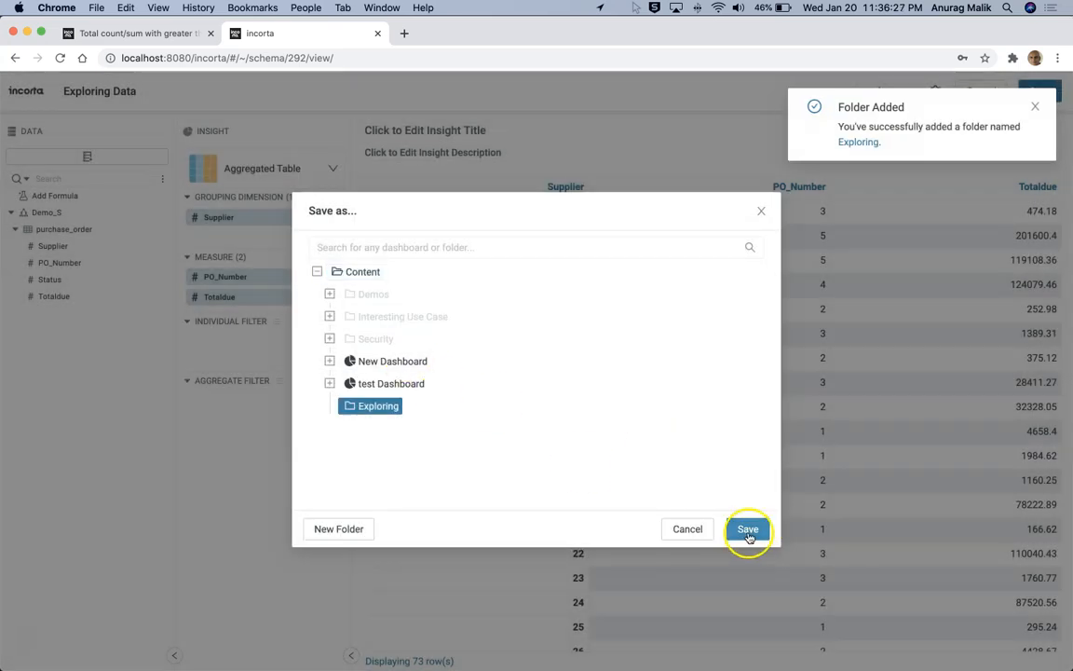
Save the insight in the Exploring folder on a new dashboard named PO_1.
click(748, 531)
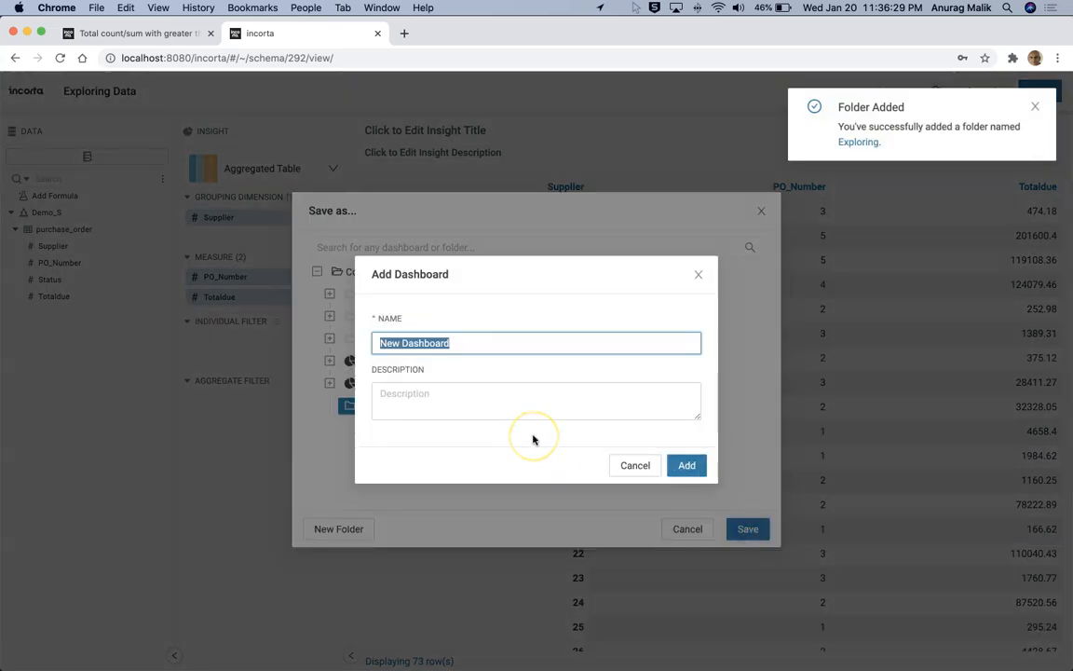
text(PO_1)
click(688, 467)
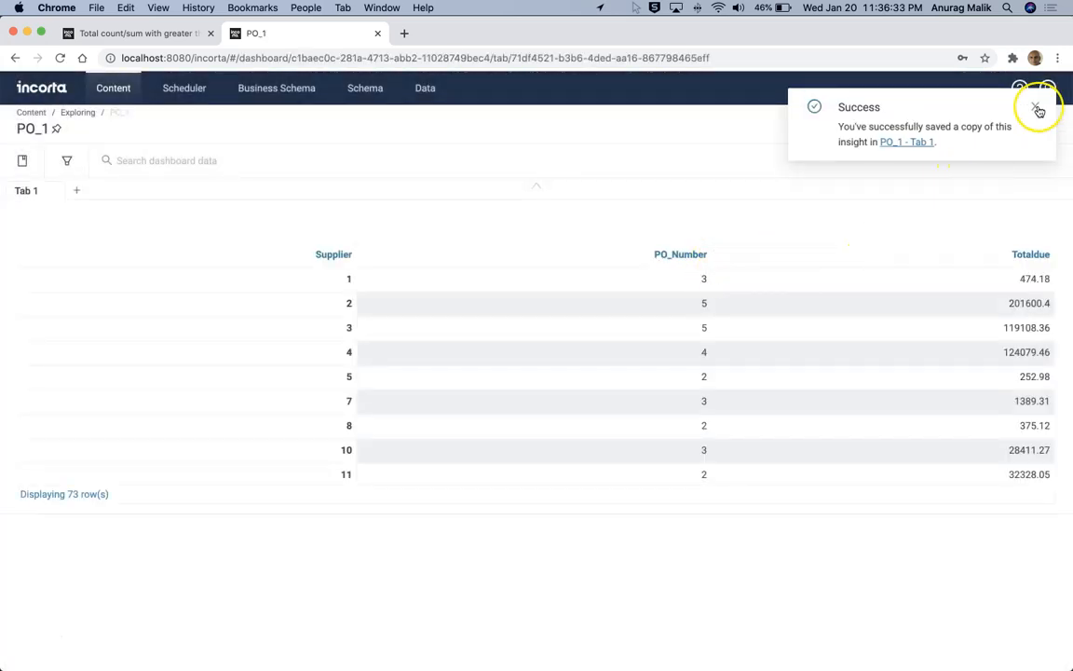
click(1037, 110)
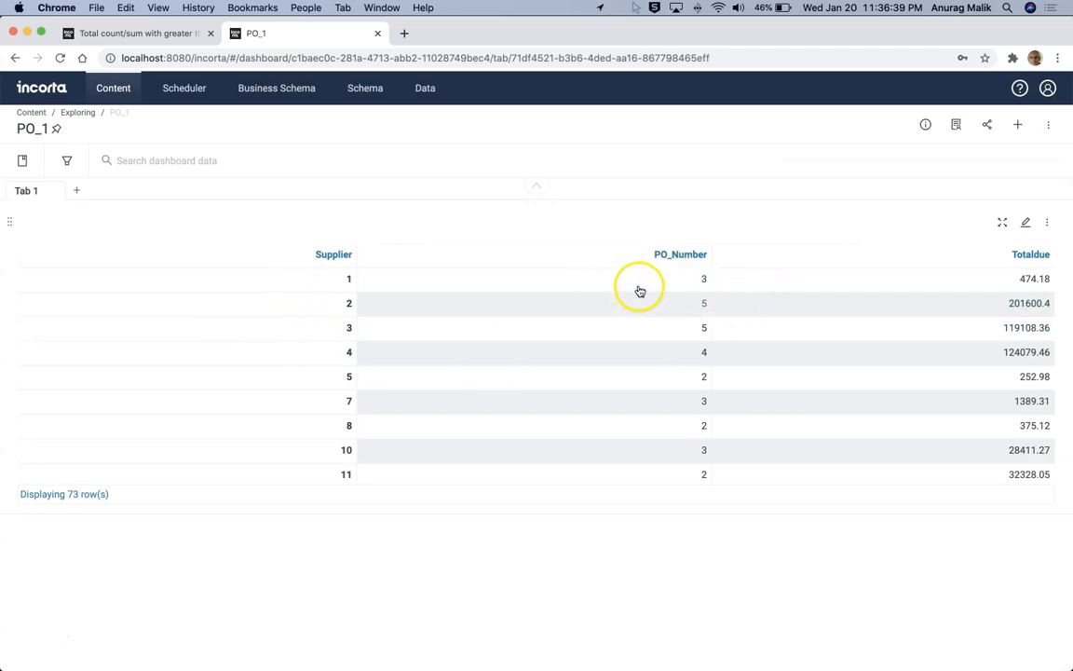
Rename the supplier insight's PO_Number measure as PO Count, save the insight and look through its rows.
click(1025, 222)
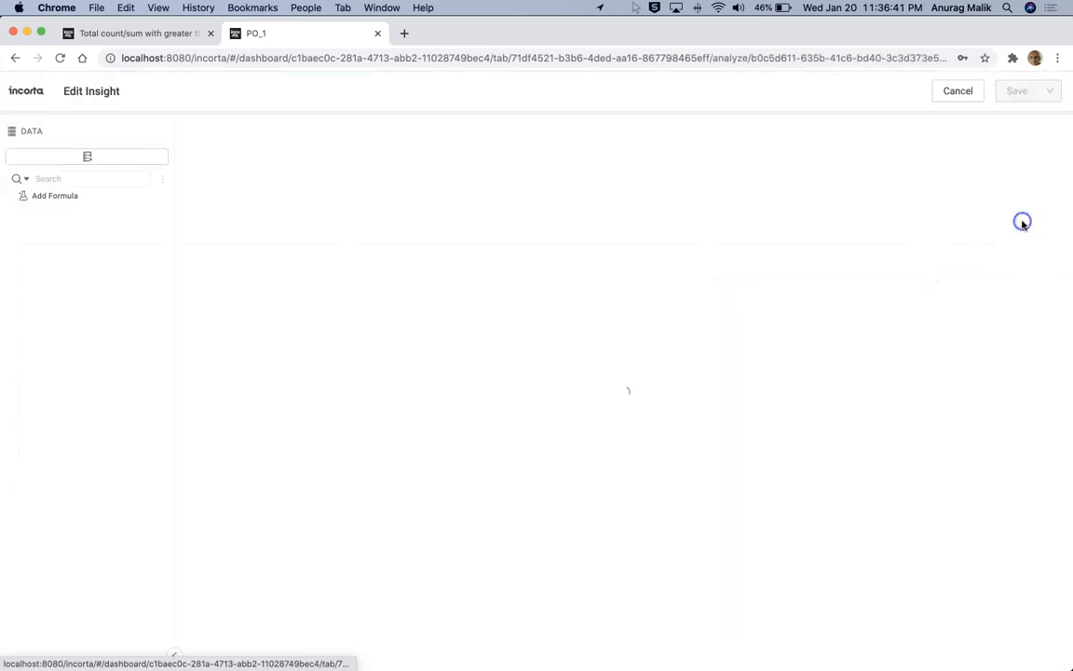
double_click(226, 278)
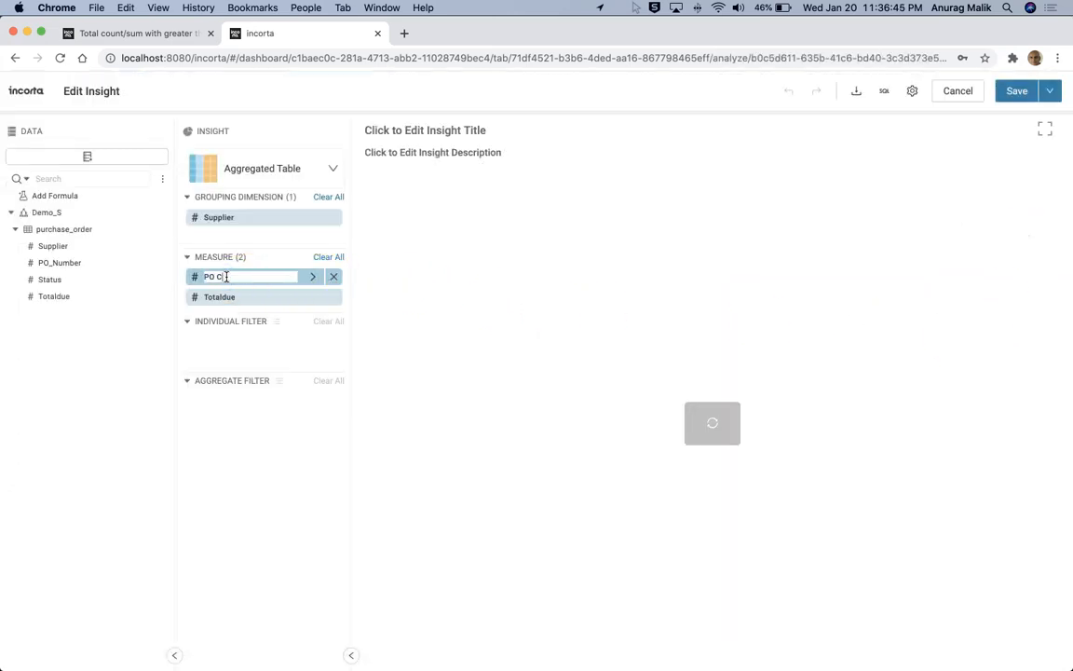
click(556, 348)
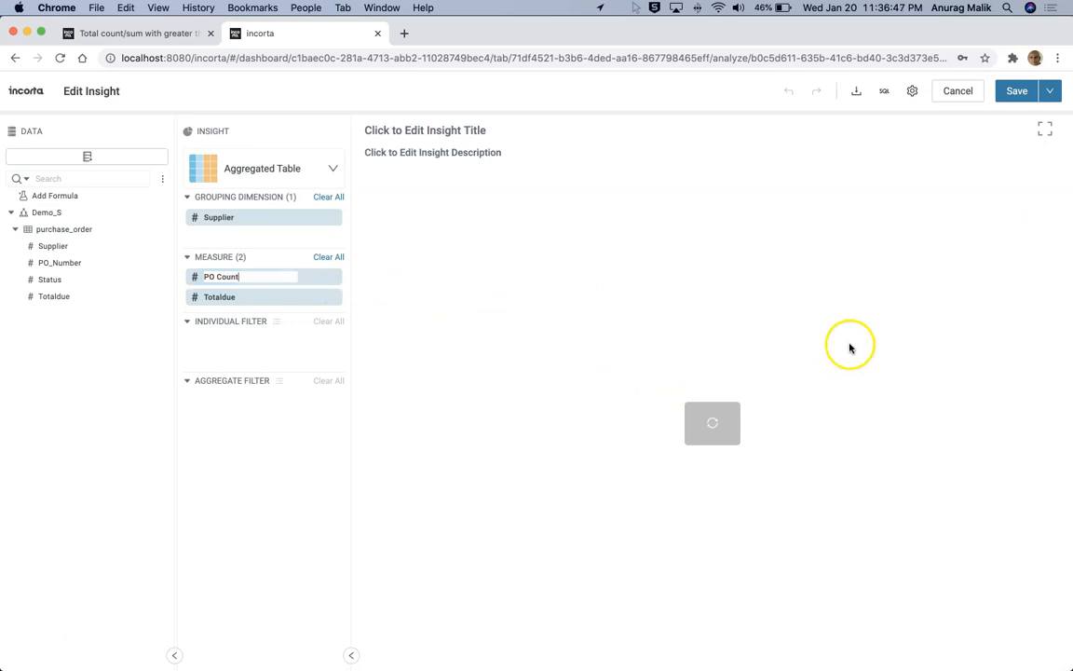
click(1017, 91)
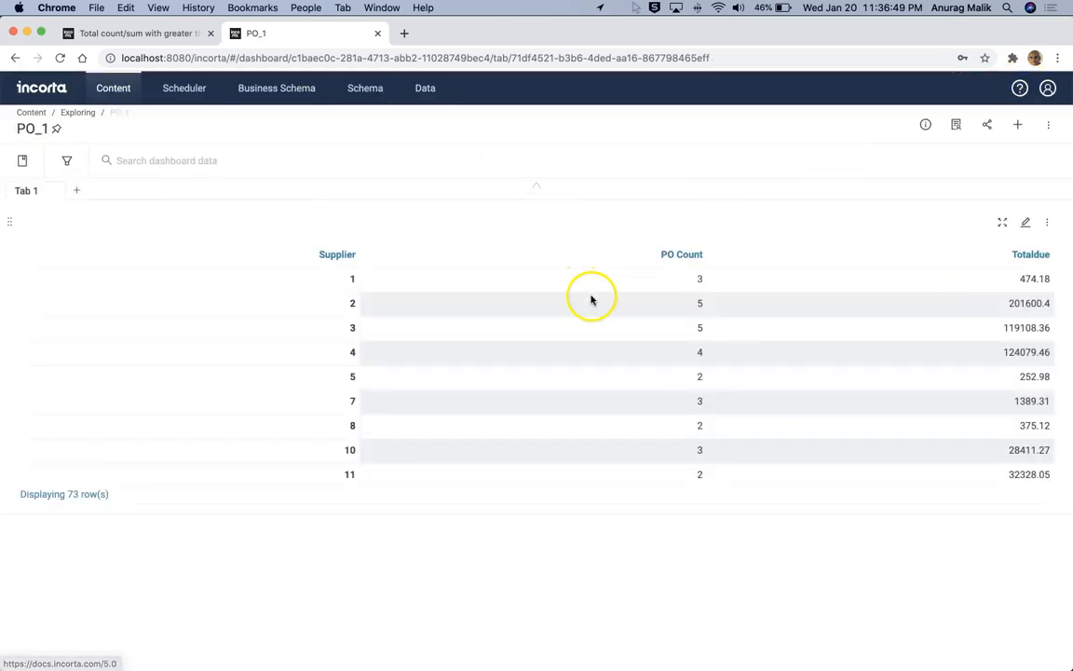
scroll(647, 322, down, 10)
scroll(688, 306, up, 10)
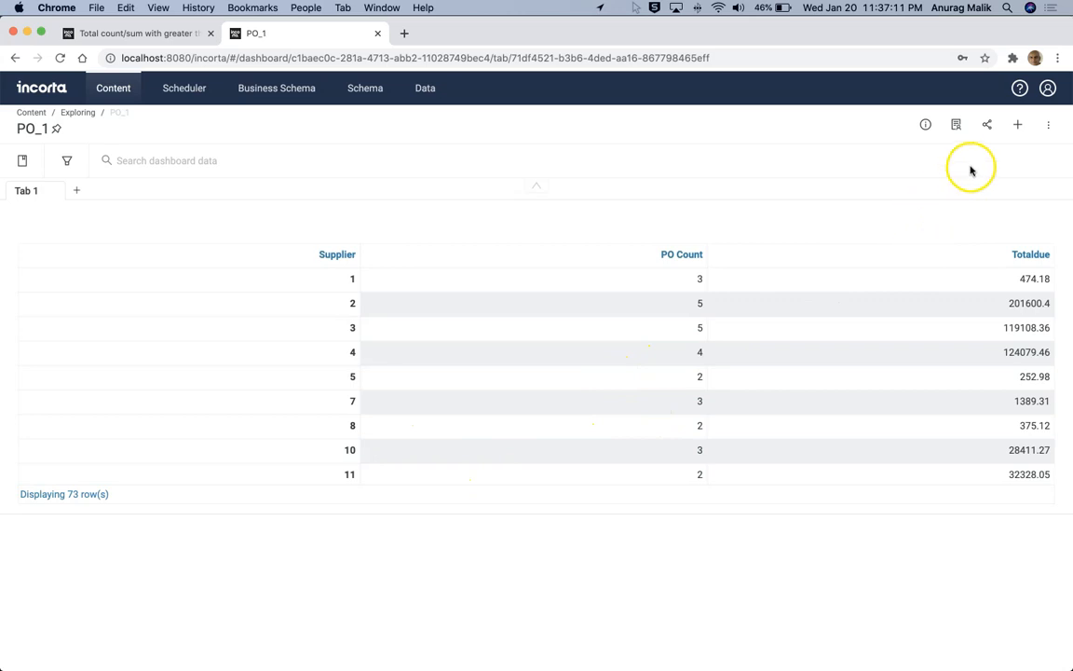
Create a second insight on the dashboard as an Aggregated Table grouped by Status.
click(1017, 124)
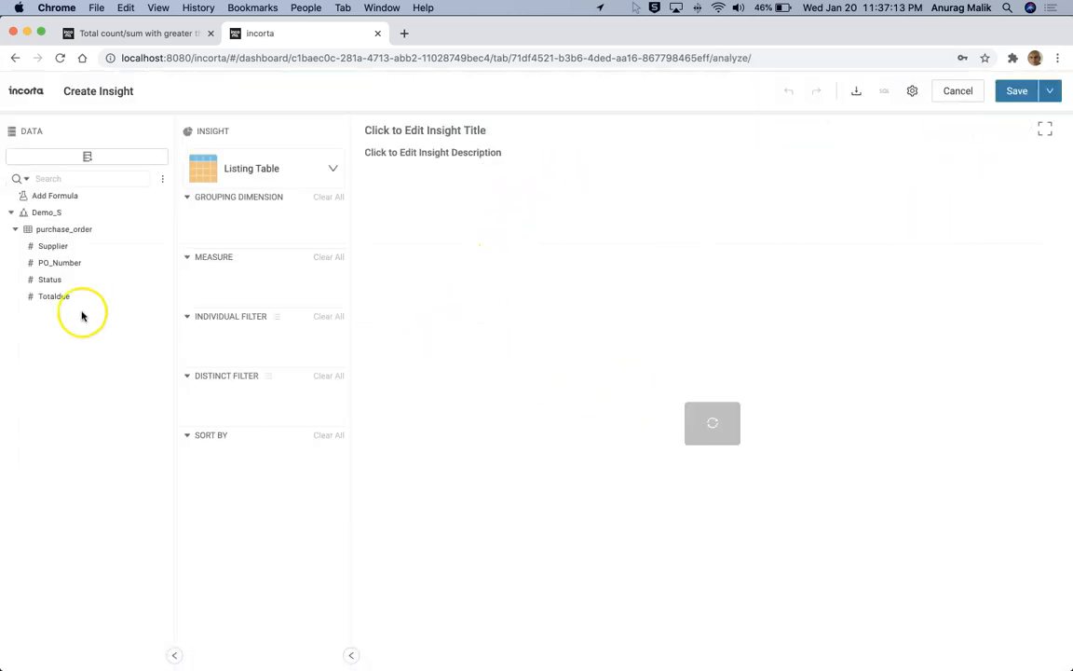
drag(46, 280, 230, 227)
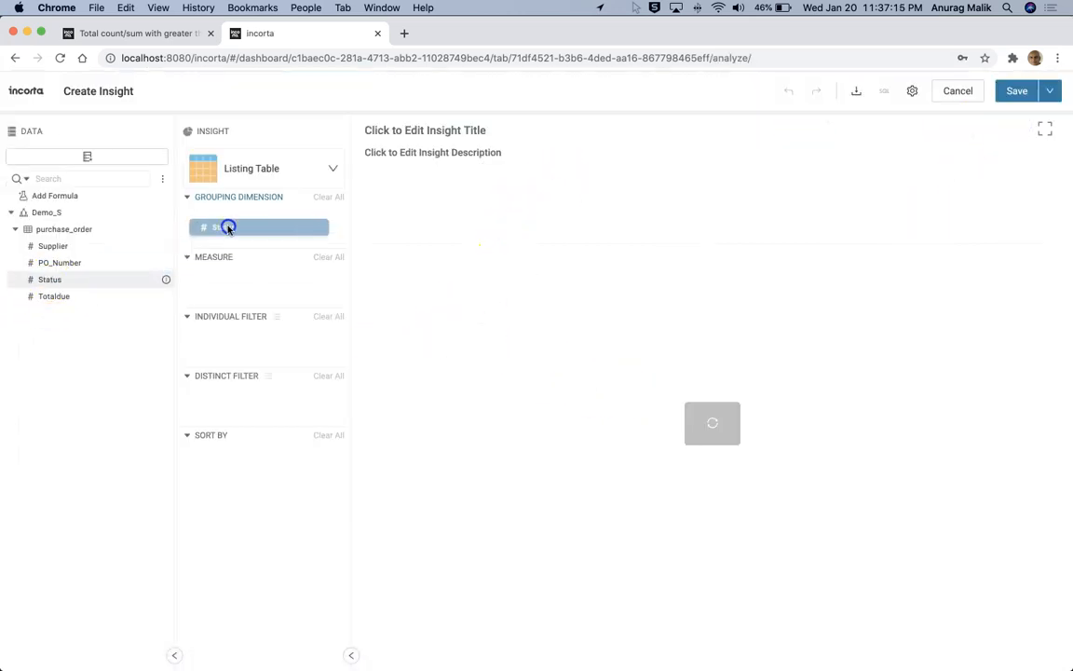
click(253, 170)
click(310, 294)
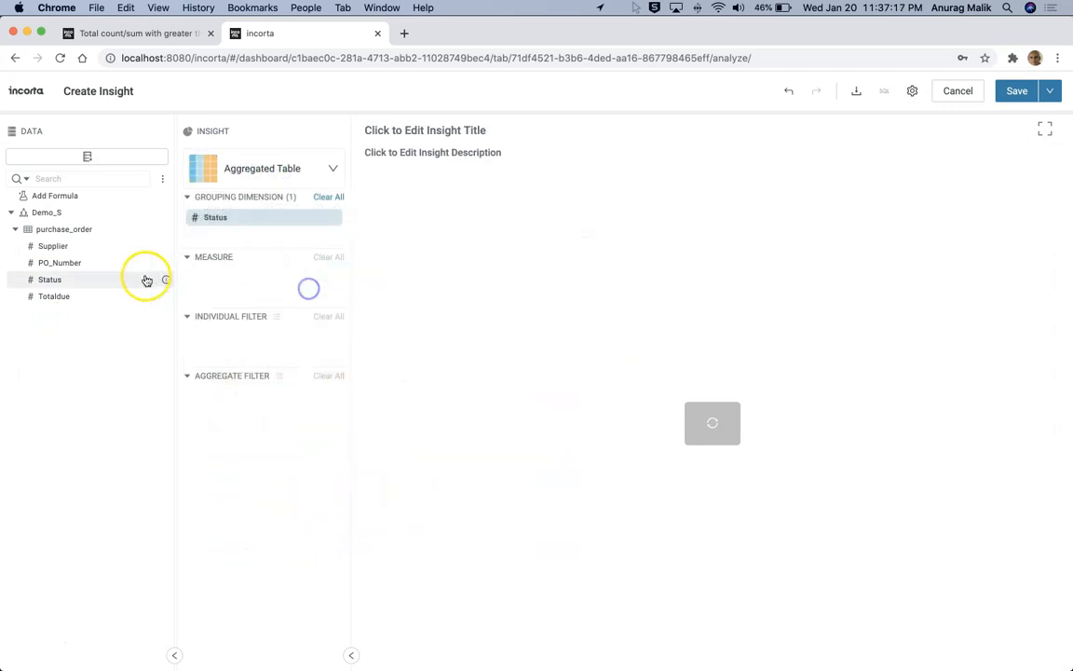
Add PO_Number and Totaldue as measures and rename the PO_Number measure as PO Count.
drag(61, 265, 222, 292)
drag(54, 296, 224, 299)
double_click(228, 278)
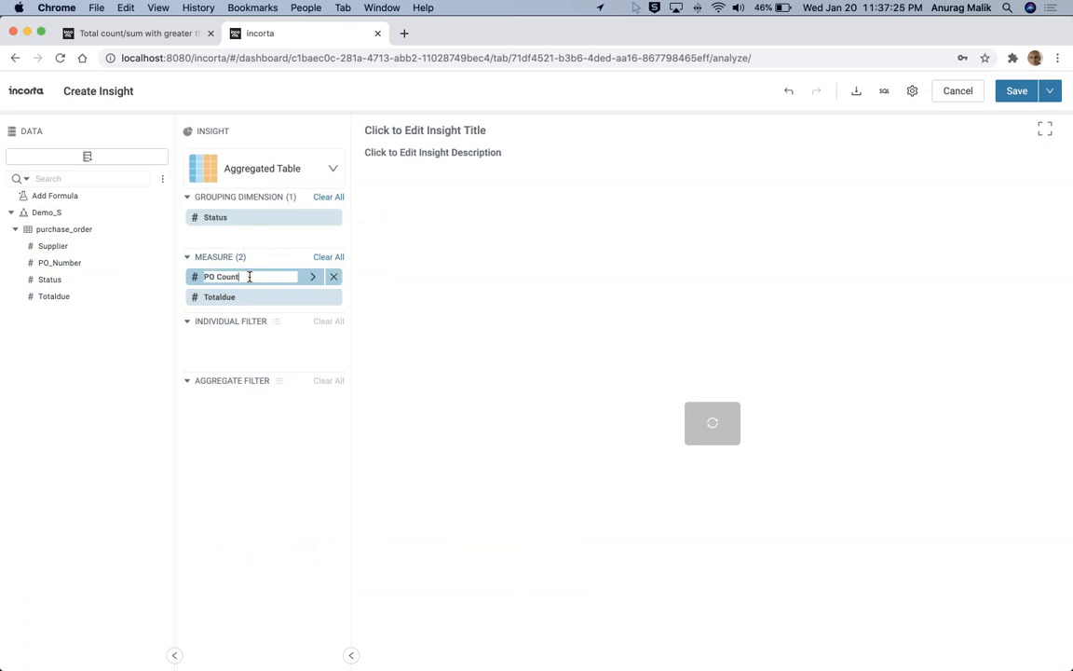
Set the PO Count measure's aggregation to COUNT and save the Status insight to the dashboard.
click(313, 279)
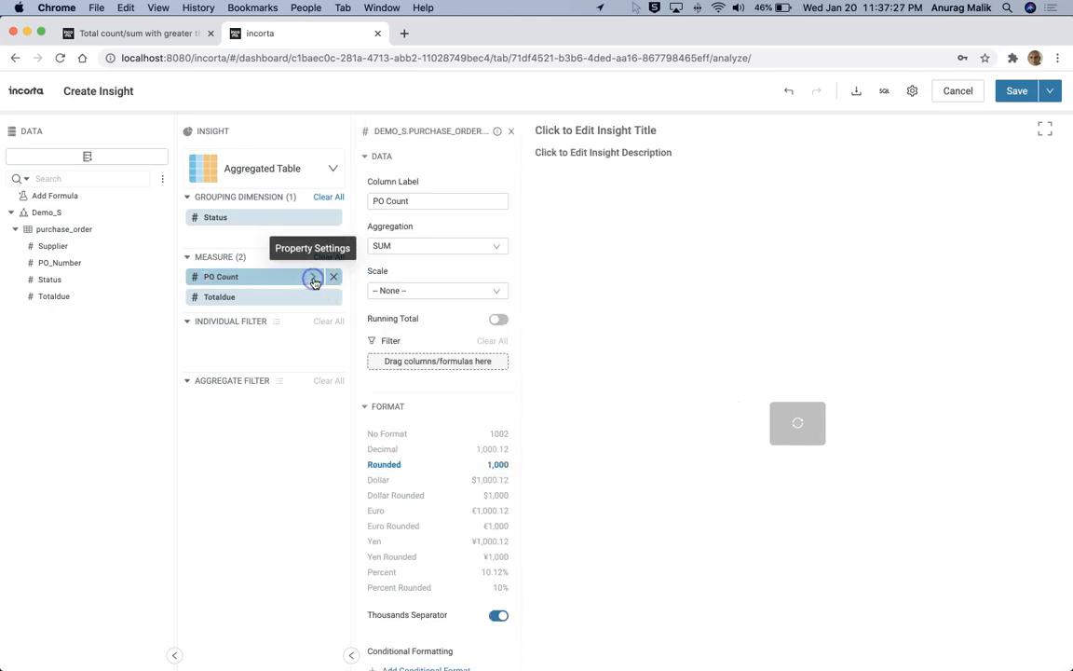
click(445, 245)
click(411, 294)
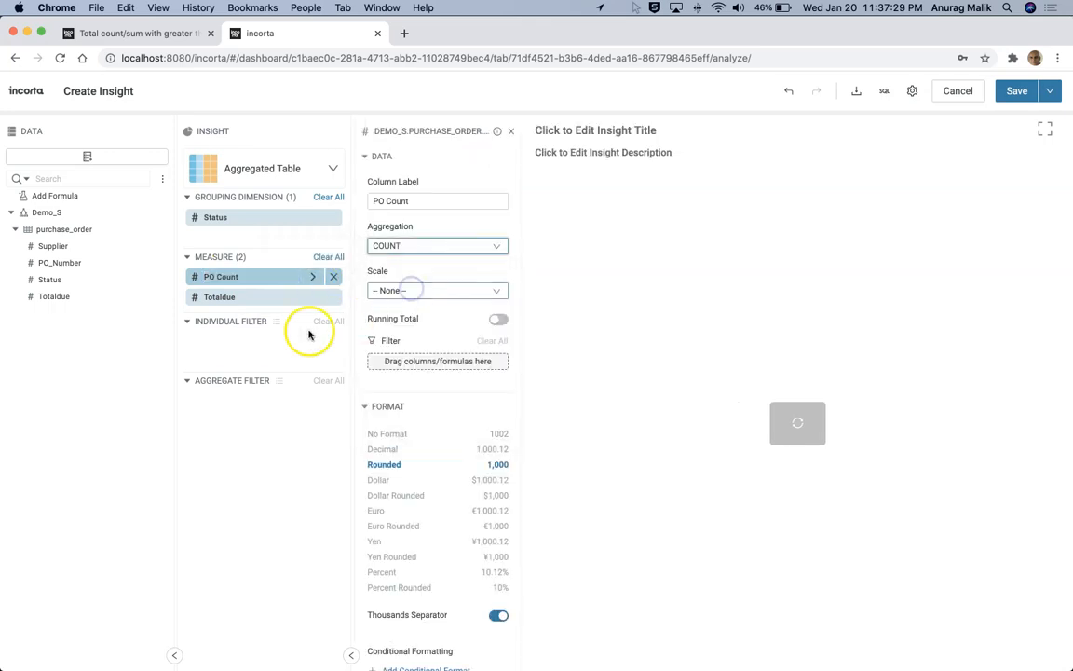
click(851, 338)
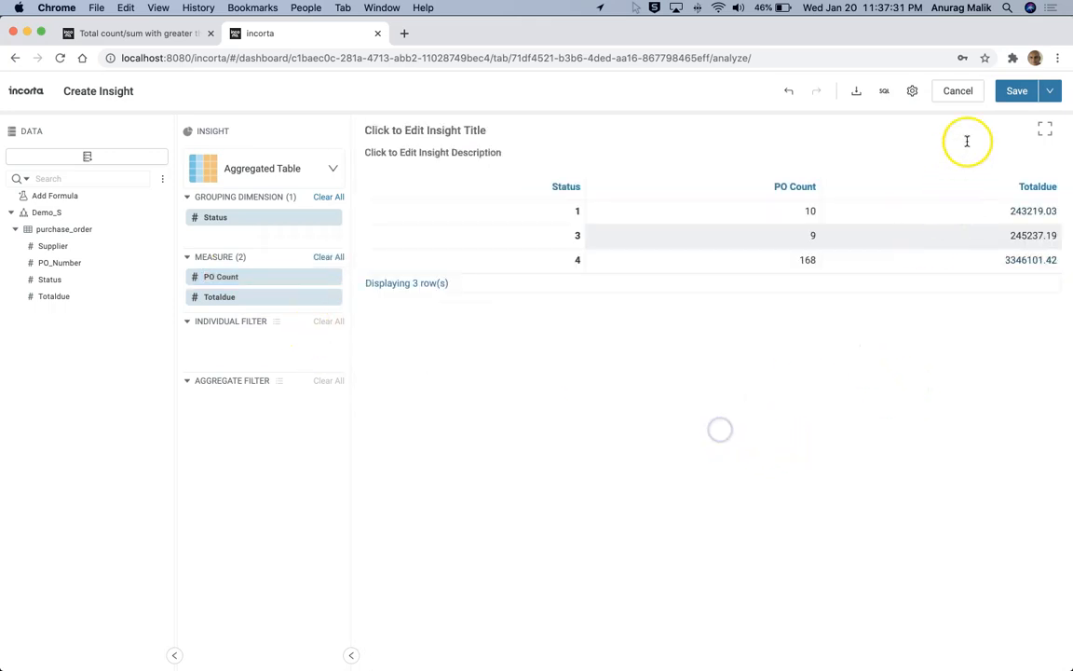
click(1017, 90)
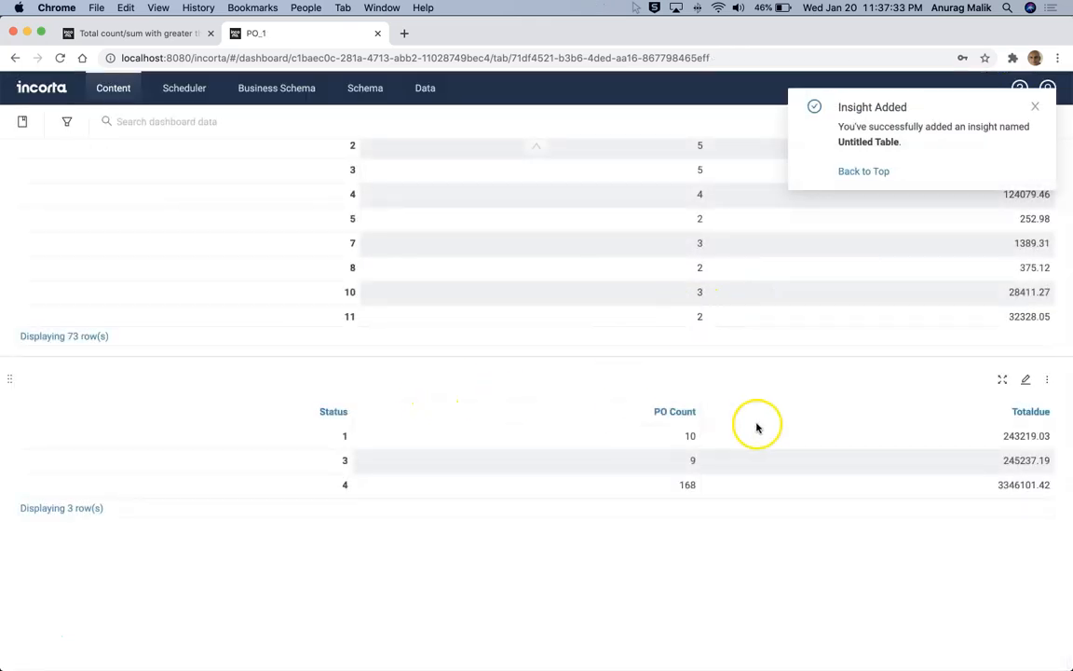
Check the PO Count aggregation in the supplier insight without changes and compare the Supplier and Status tables on the dashboard.
scroll(736, 373, up, 3)
click(1028, 226)
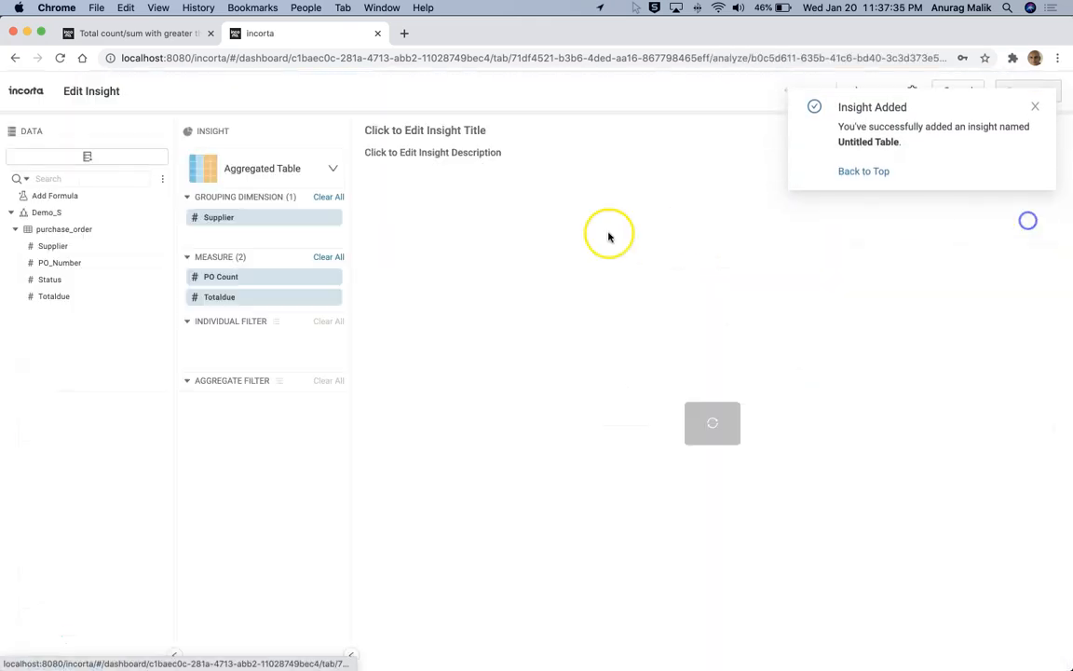
click(311, 279)
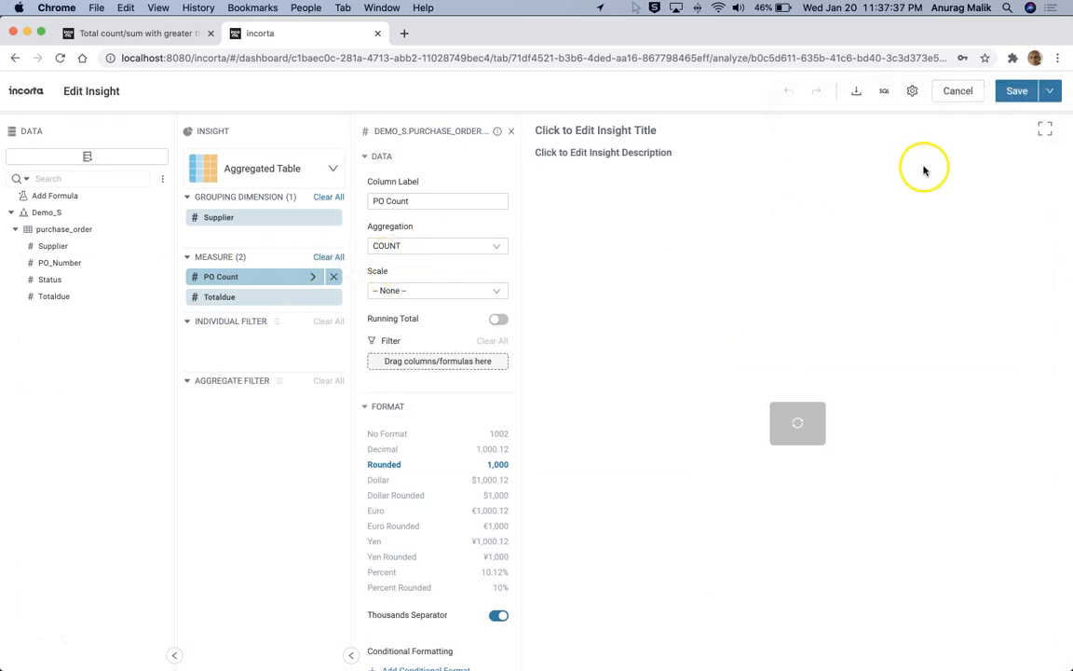
click(955, 92)
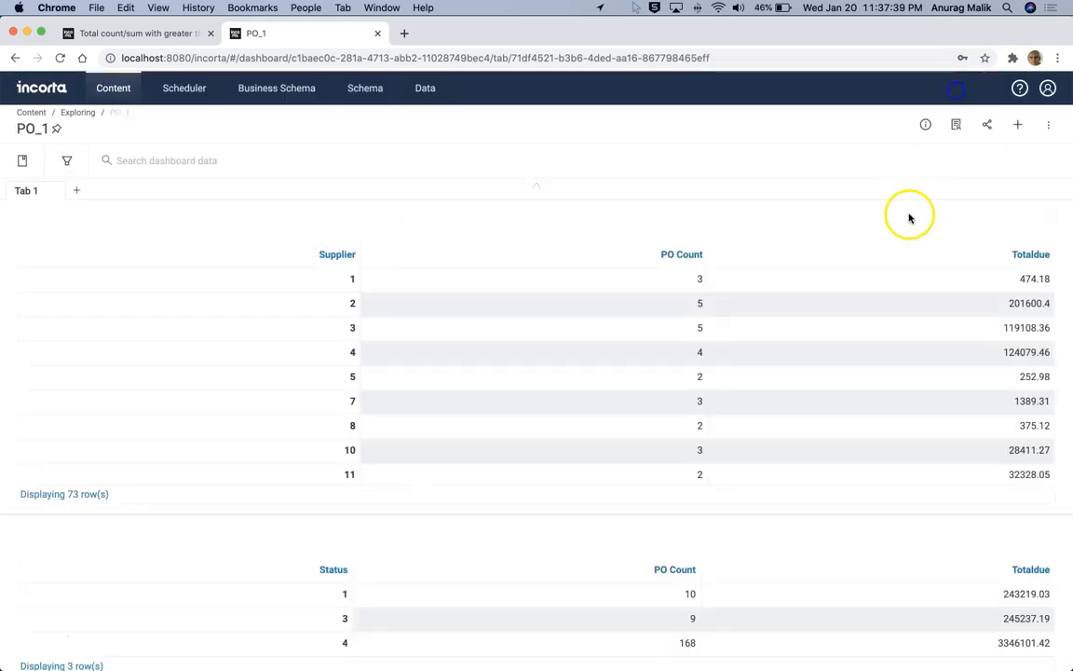
scroll(599, 523, down, 2)
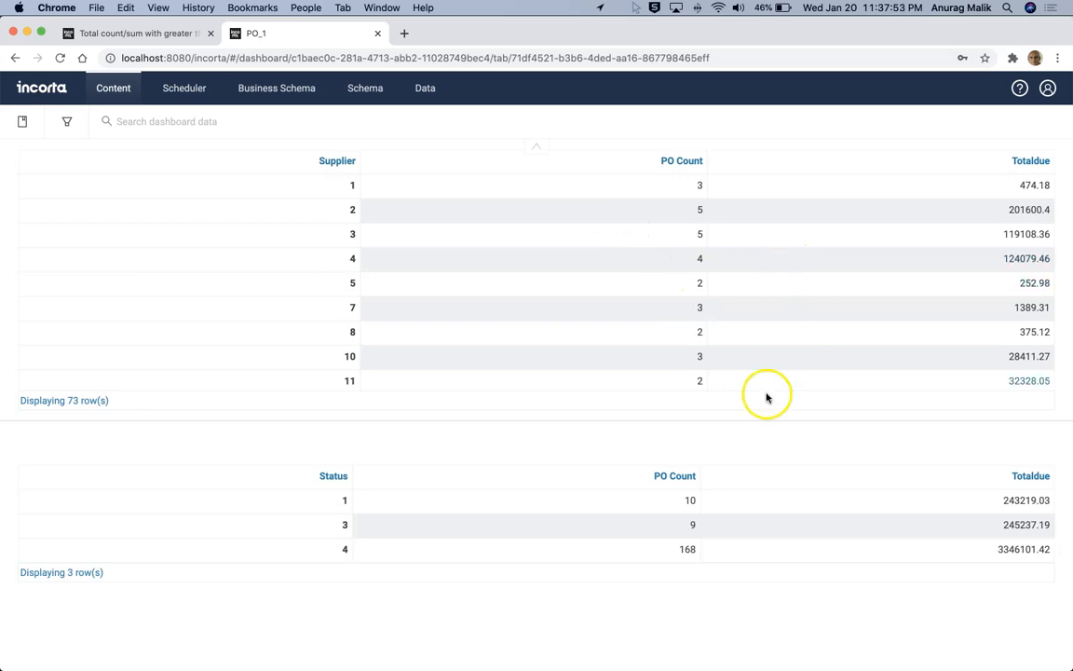
scroll(959, 391, up, 3)
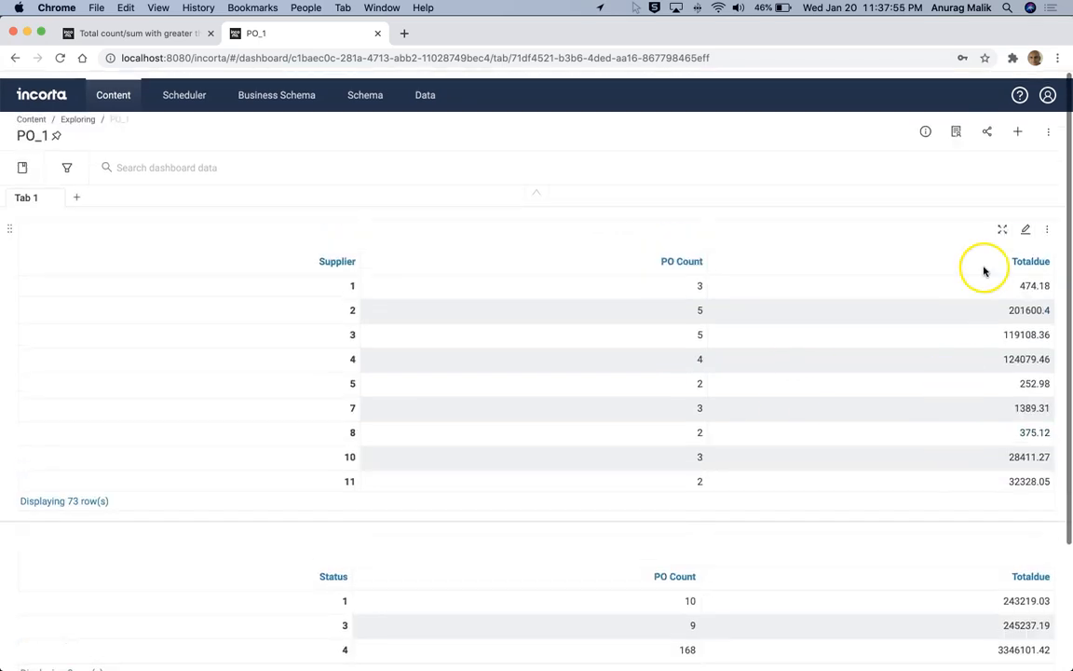
Edit the layout of Tab 1 so the Status table sits to the right of the Supplier table, and save the layout.
click(51, 191)
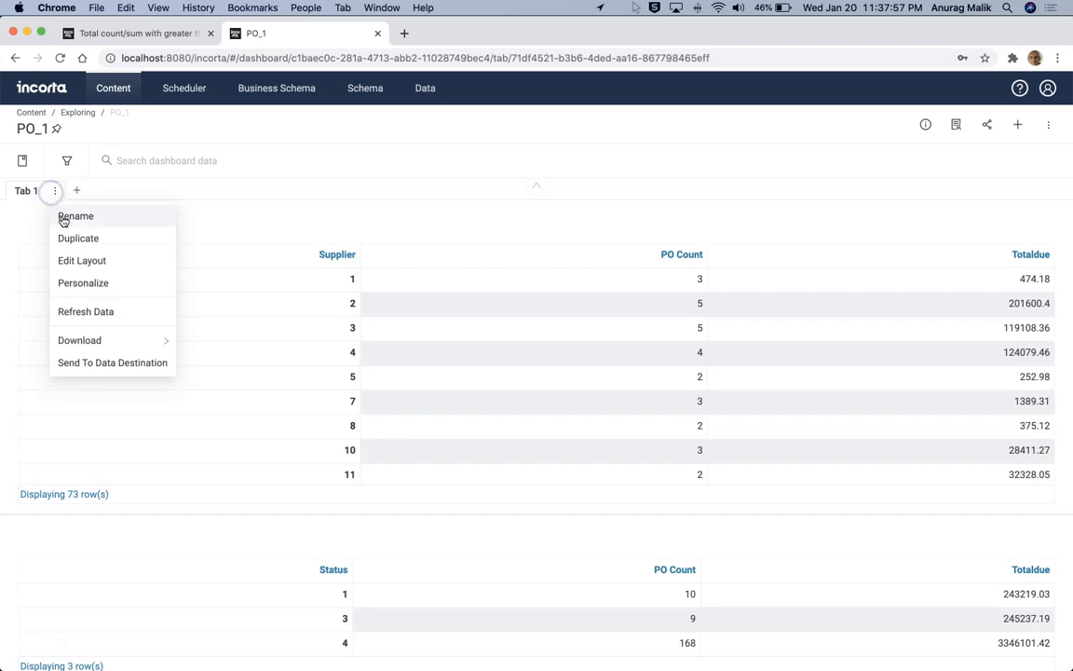
click(65, 256)
click(810, 540)
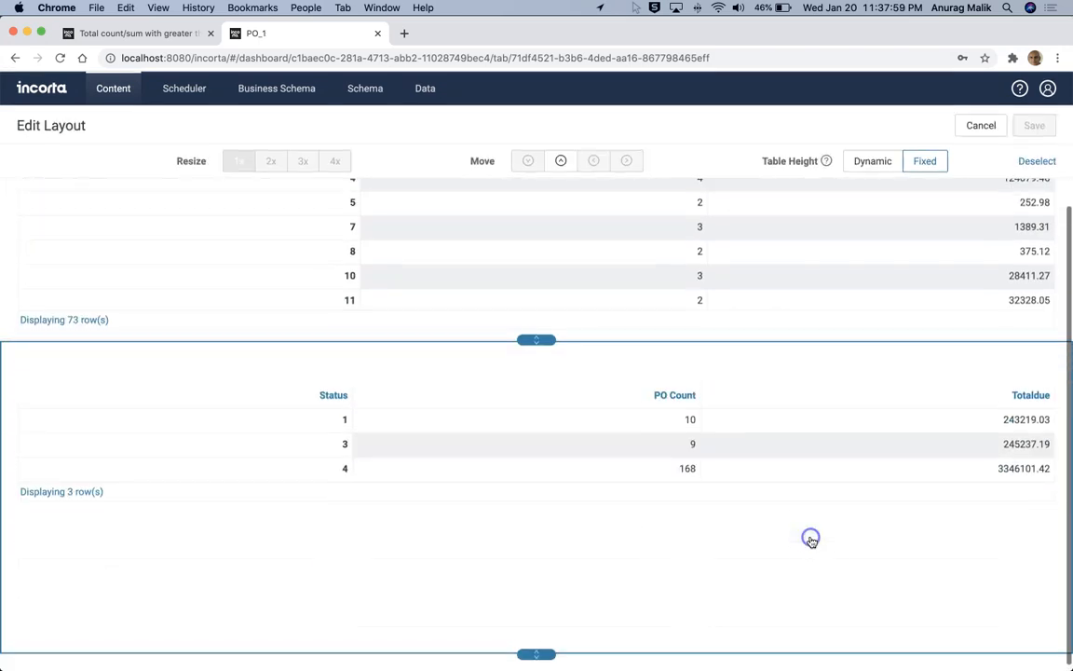
key(Up)
key(Right)
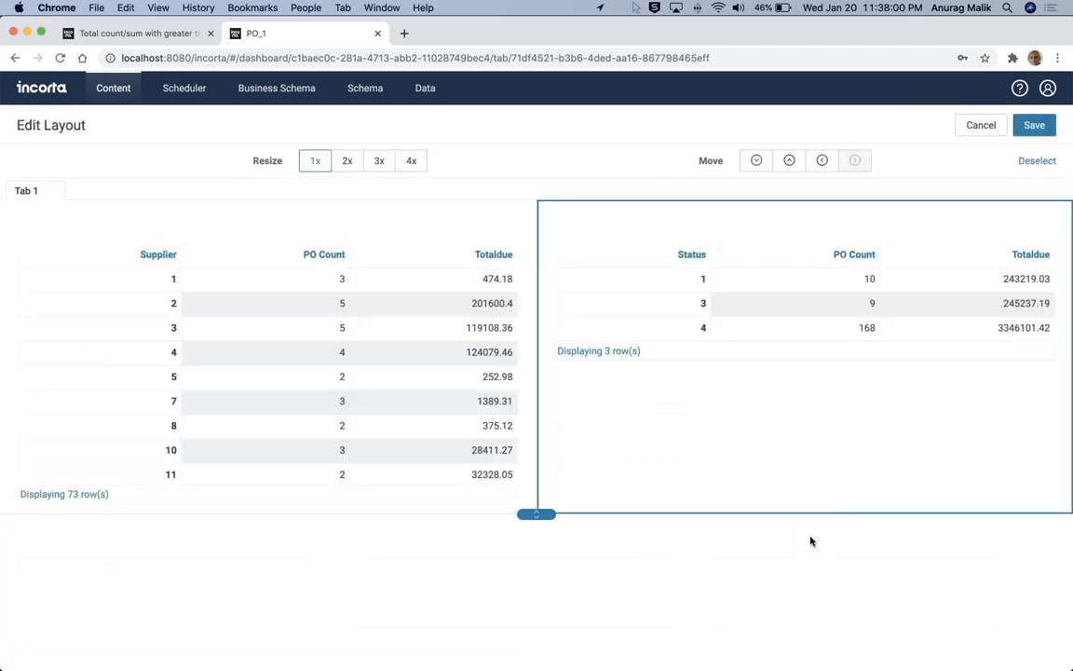
click(1034, 126)
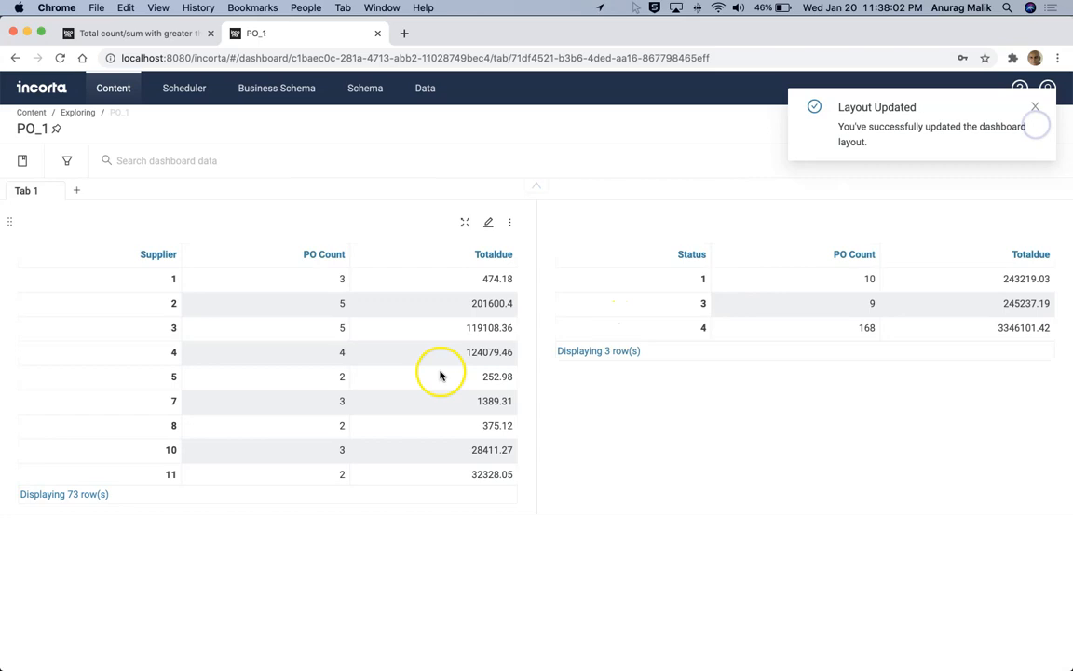
click(1035, 106)
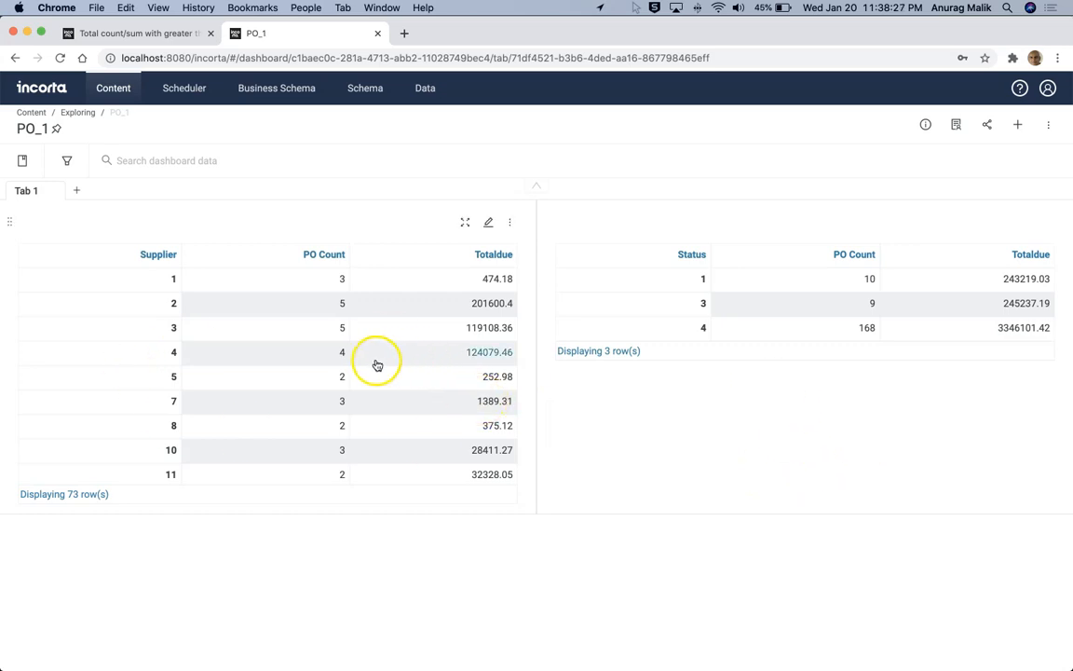
Create a new business schema named Supplier_B.
click(270, 88)
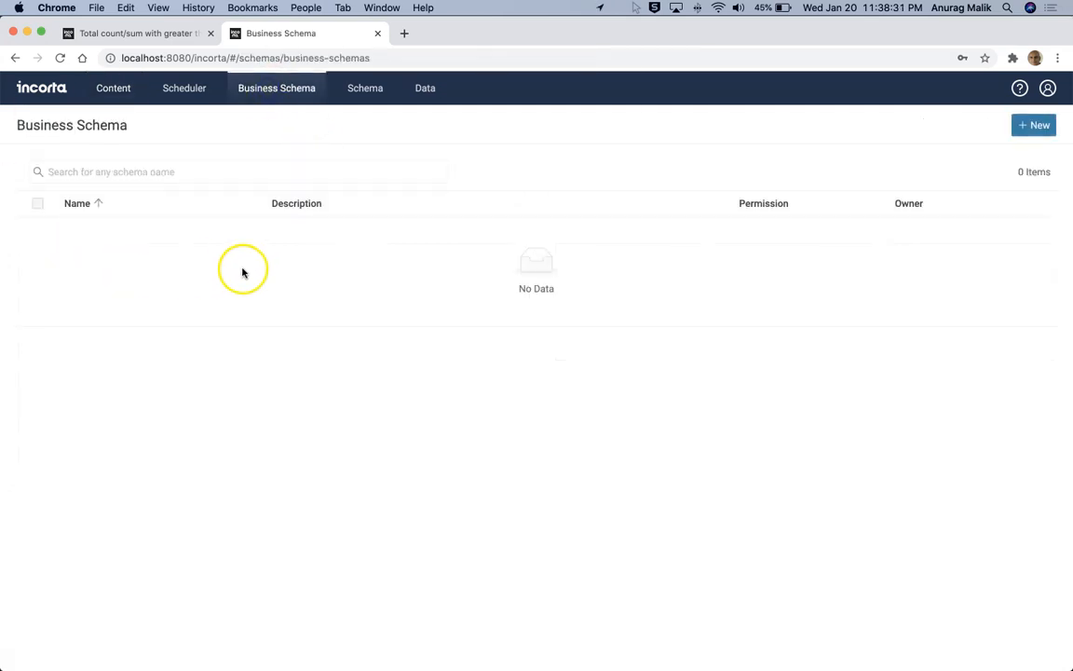
click(1038, 129)
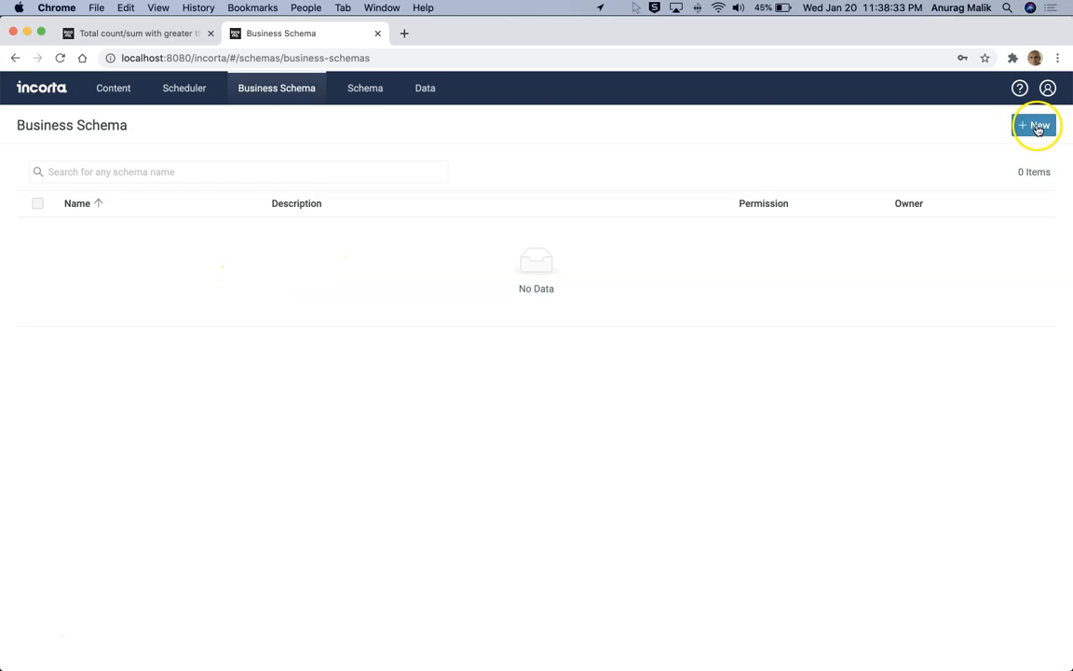
click(973, 154)
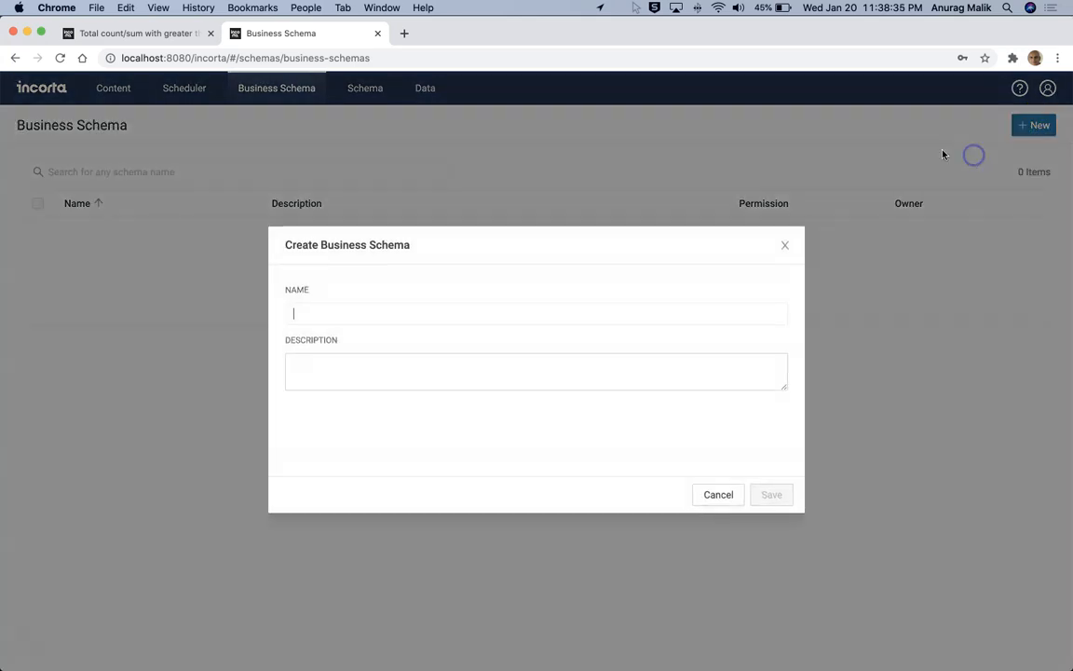
click(367, 306)
text(Supplier_B)
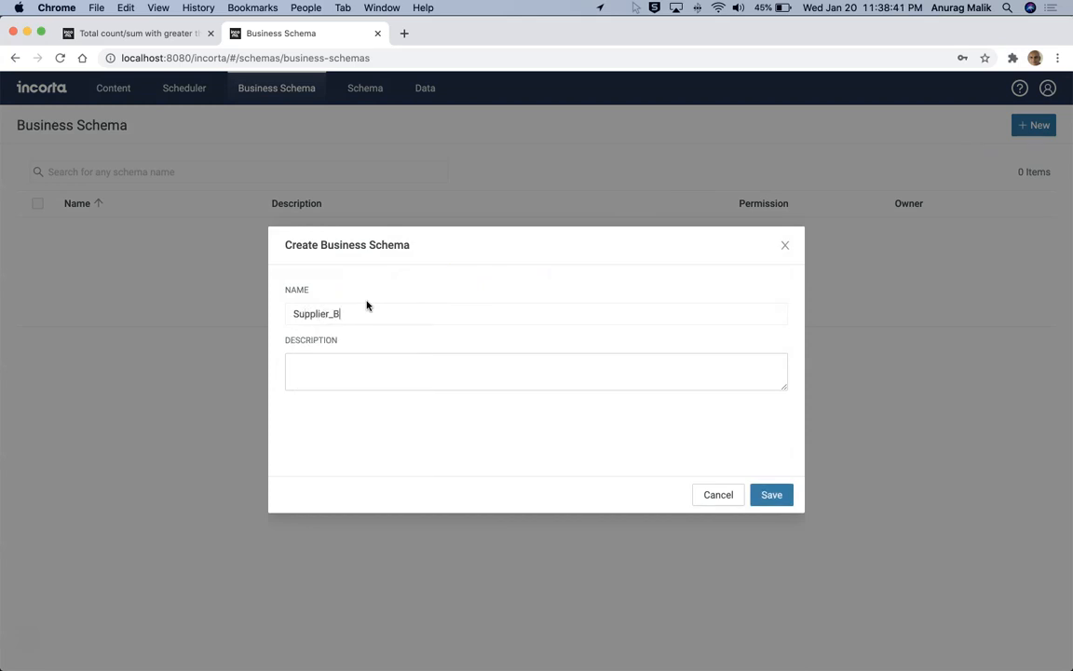
click(772, 495)
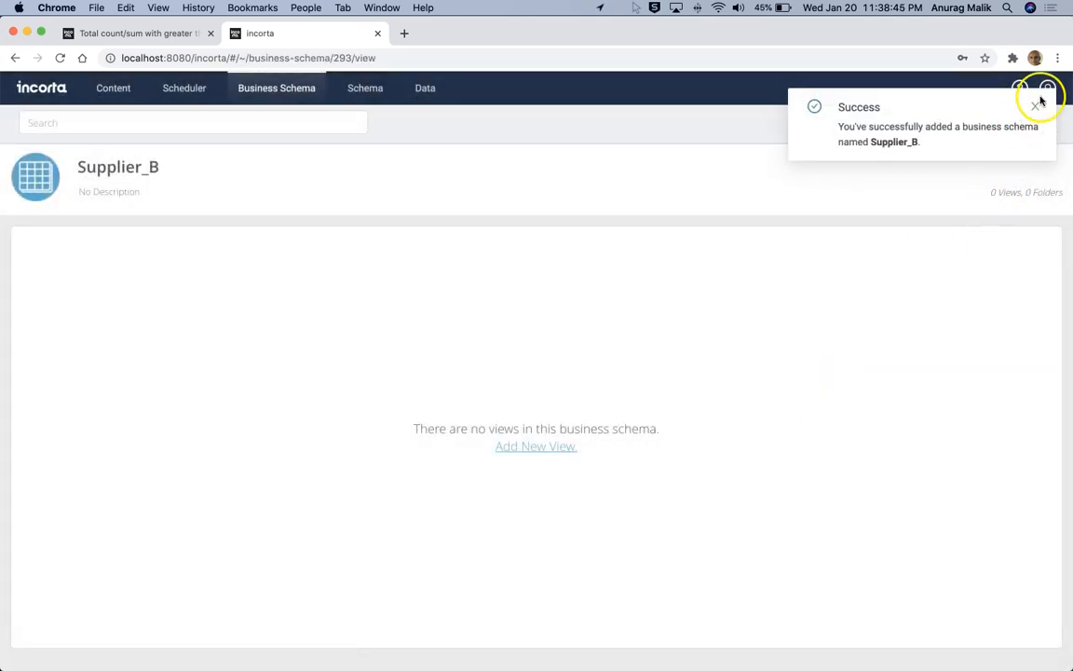
click(1035, 103)
Add a new view to Supplier_B, edit it in the Analyzer and add the purchase_order table of Demo_S as its data set.
click(529, 447)
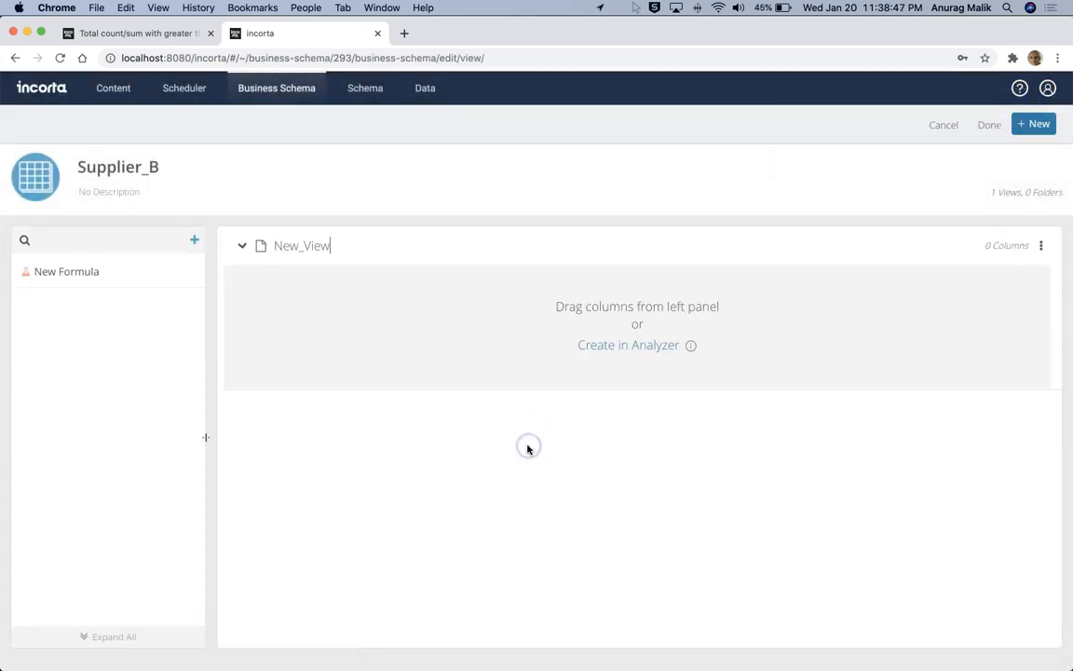
click(1041, 245)
click(1004, 284)
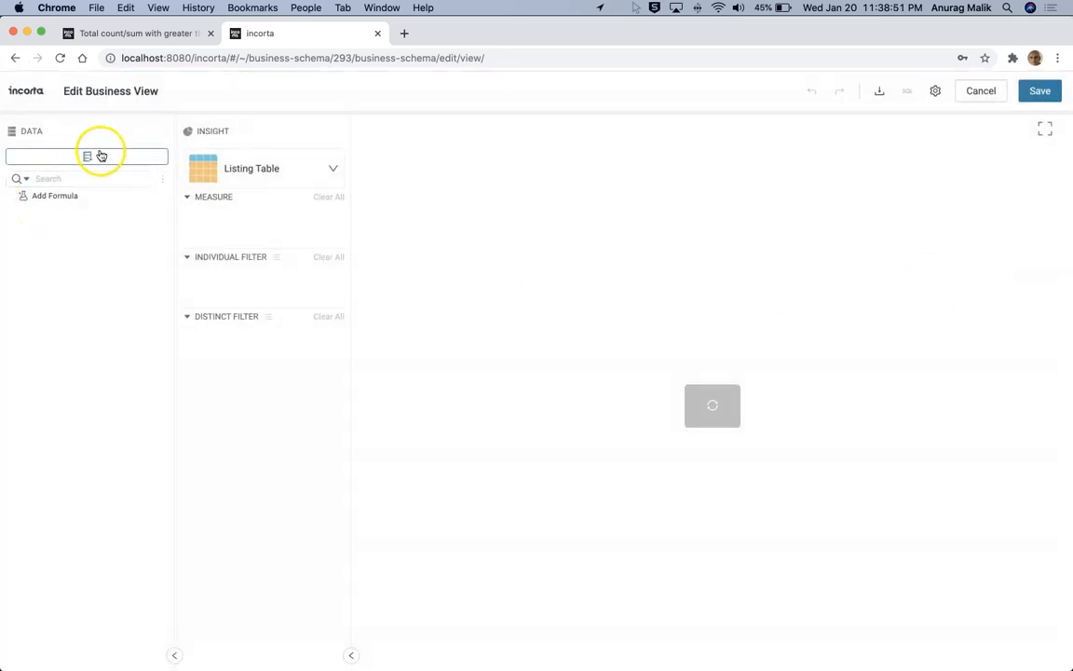
click(87, 156)
click(303, 150)
click(203, 191)
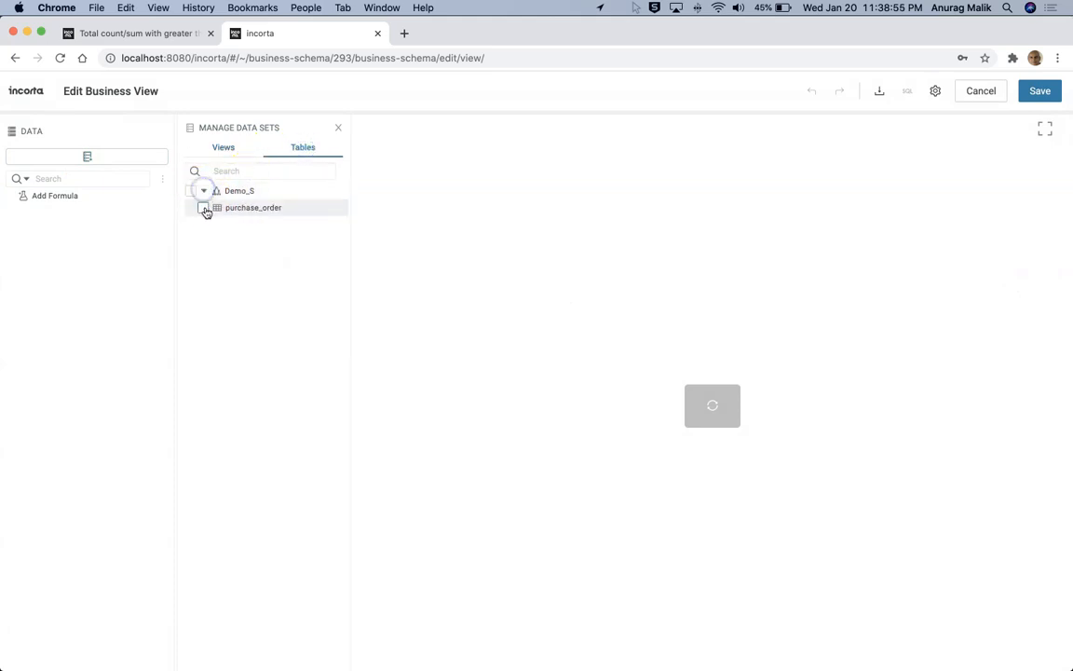
click(204, 208)
click(340, 128)
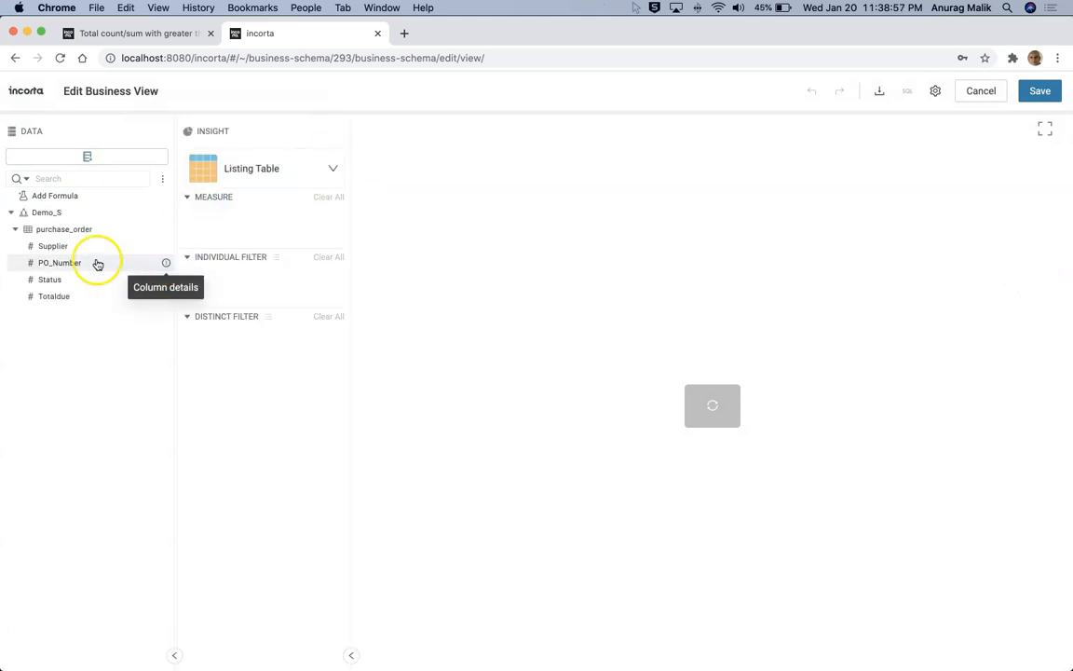
Make the business view an Aggregated Table with Supplier as its grouping dimension.
drag(250, 231, 251, 226)
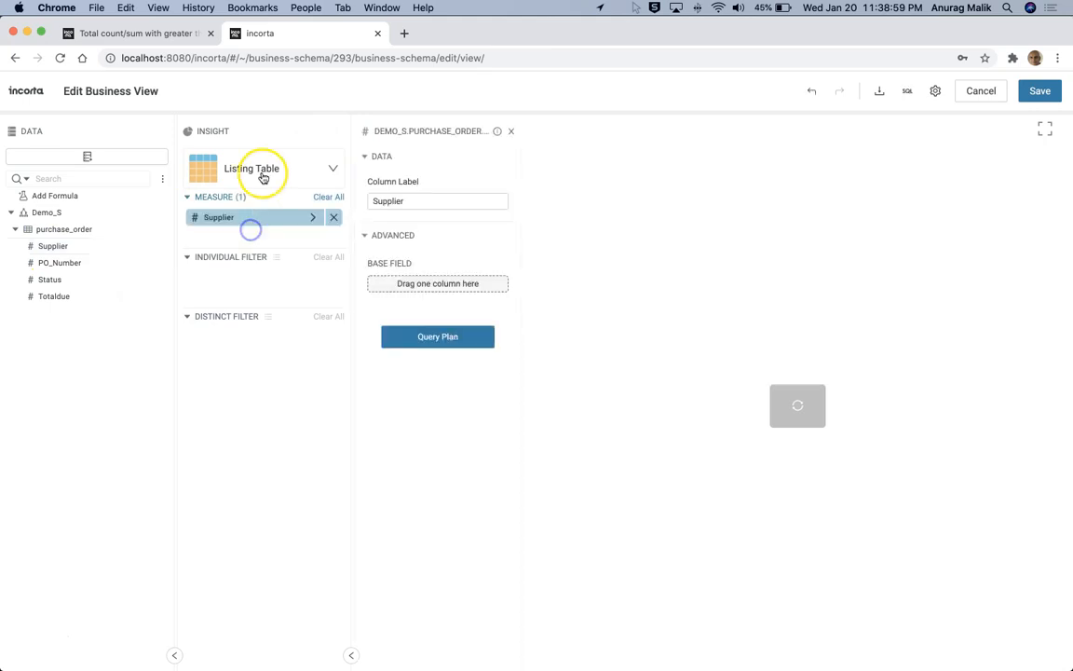
click(263, 170)
click(296, 297)
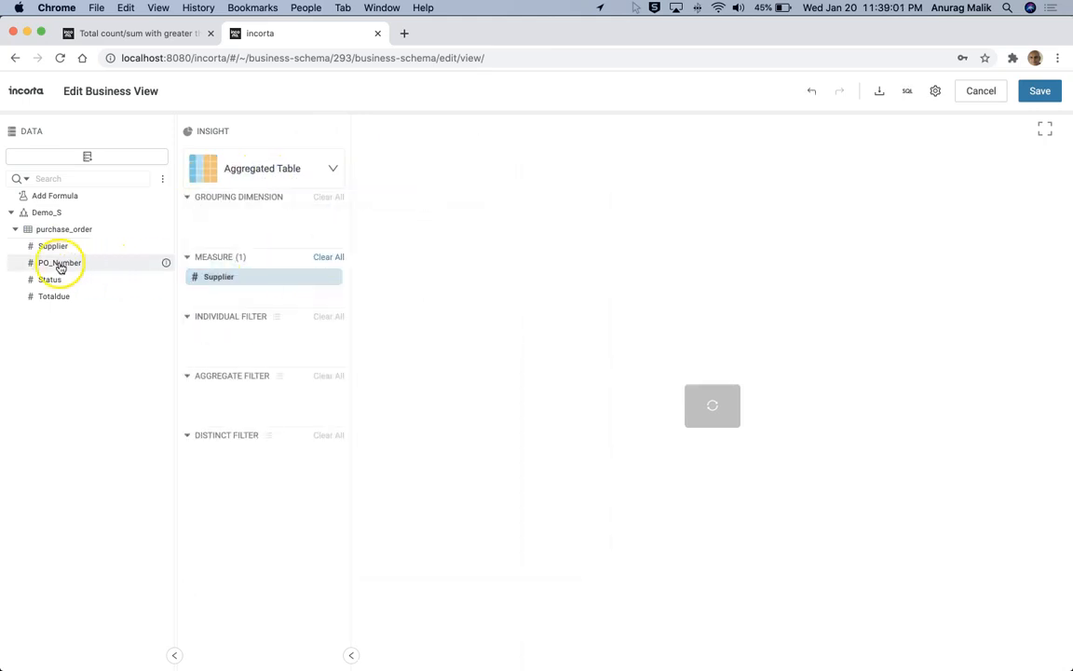
drag(254, 277, 269, 223)
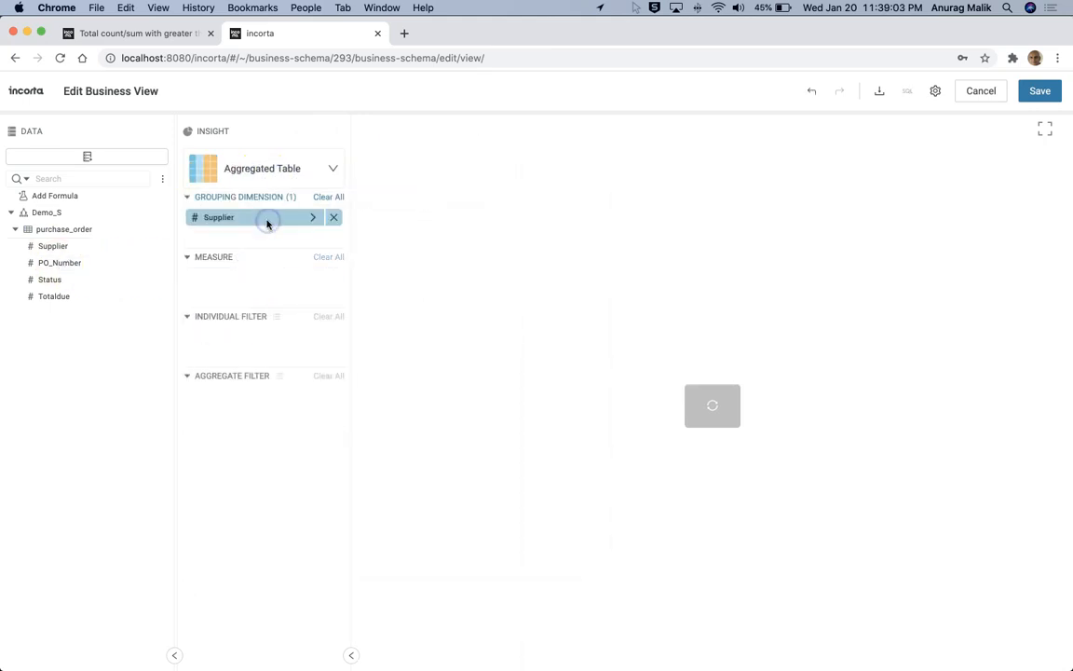
Add PO_Number as a measure of the business view, rename it PO Count and load the preview.
drag(60, 265, 256, 291)
click(276, 277)
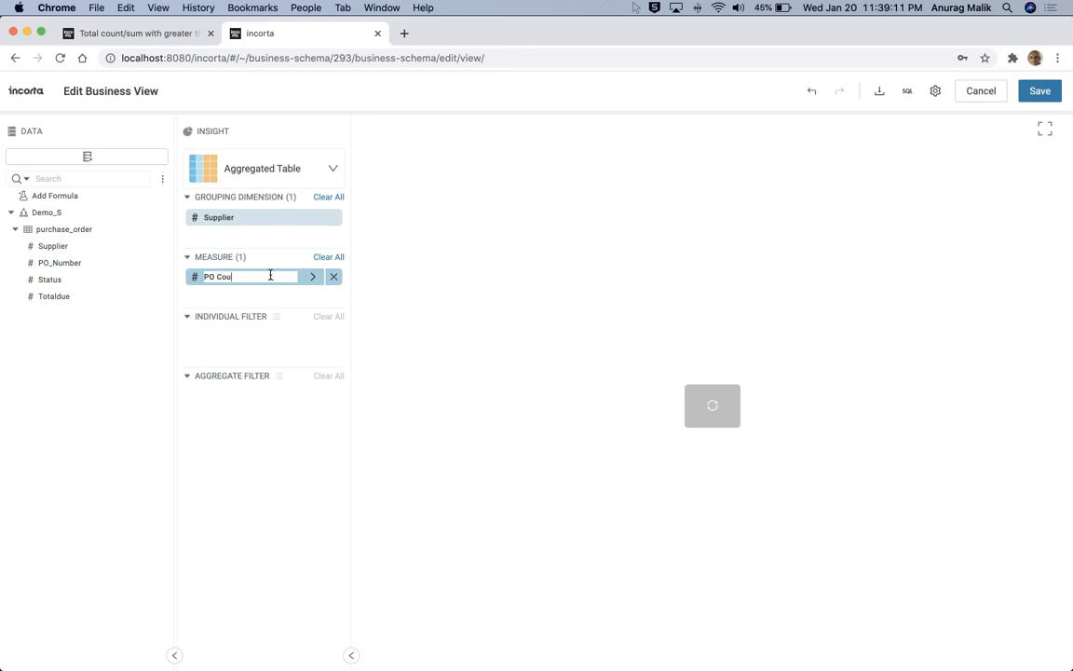
key(Return)
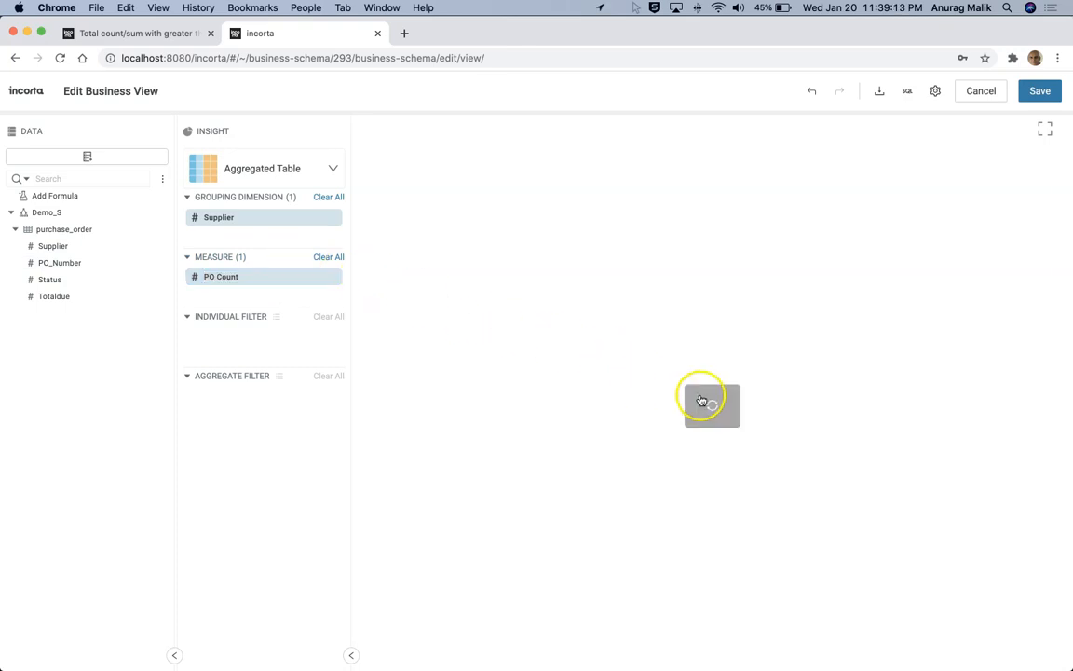
click(701, 396)
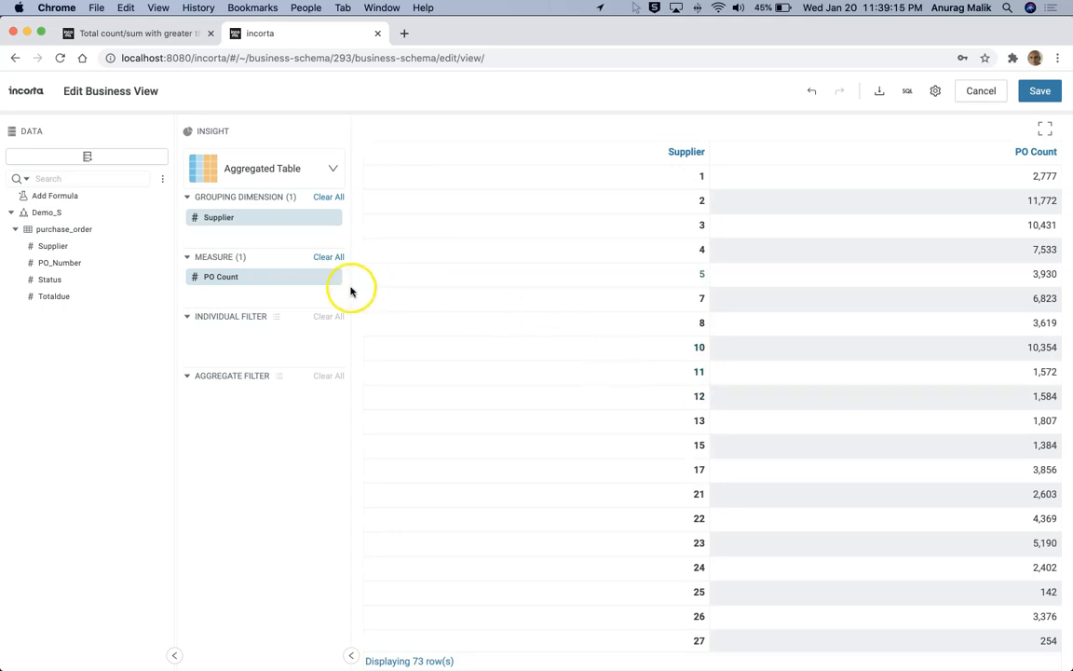
Set the PO Count measure's aggregation to COUNT and refresh the business view's preview.
click(320, 276)
click(436, 246)
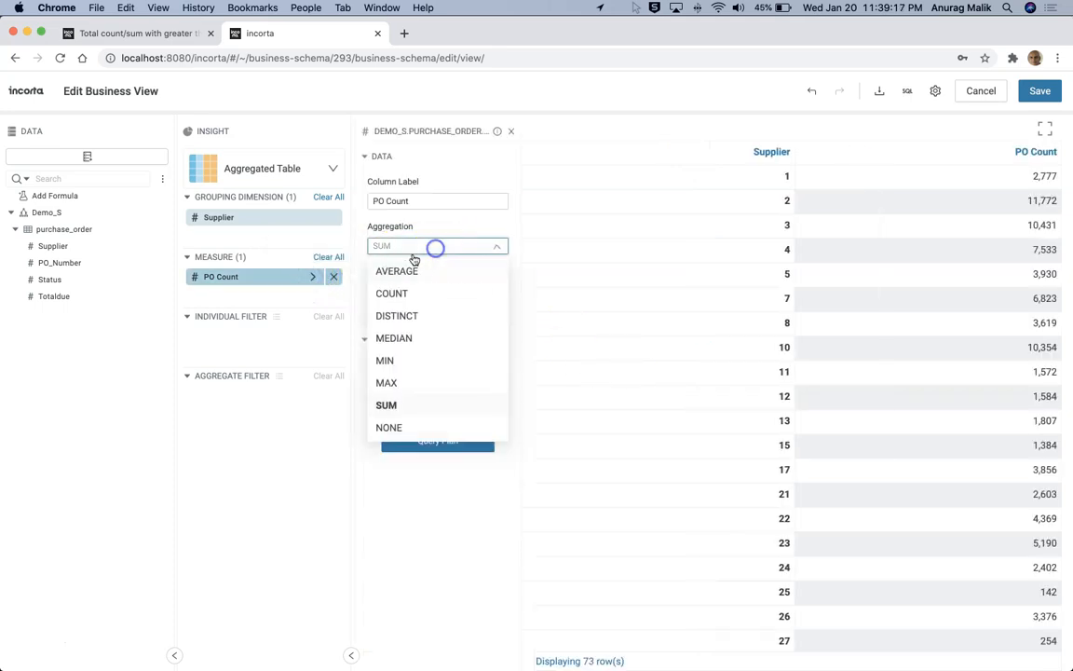
click(403, 292)
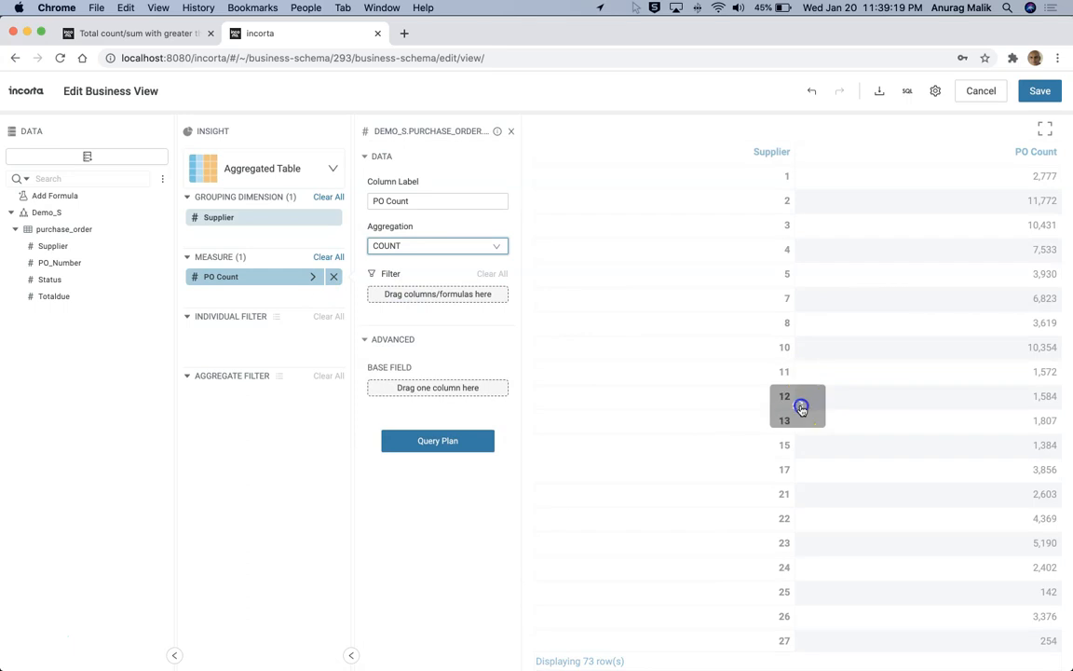
click(801, 407)
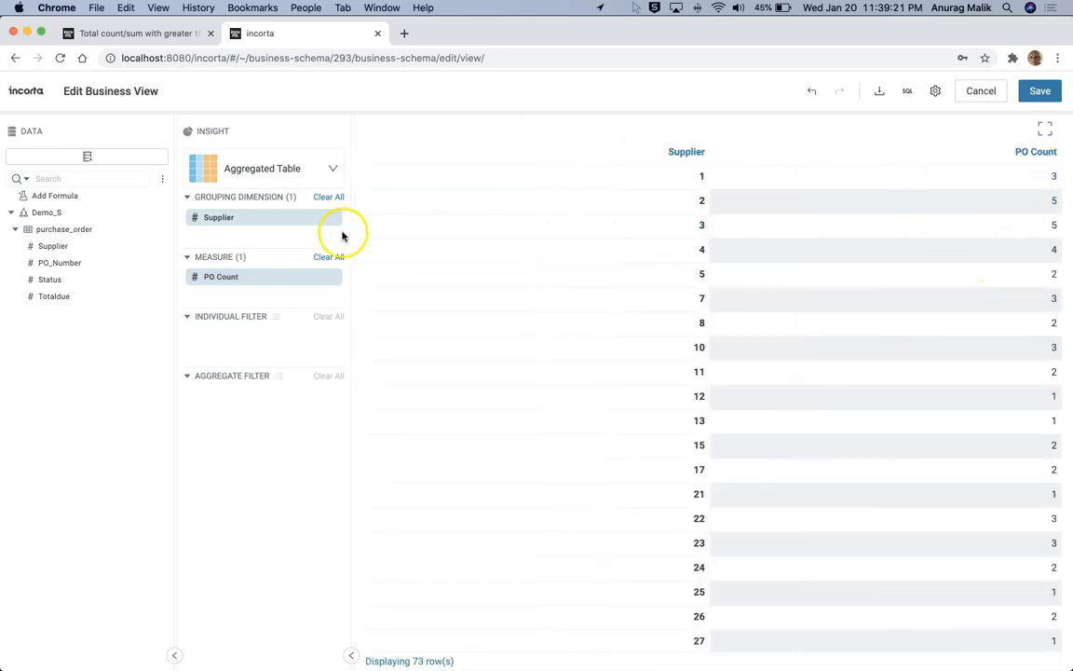
Save the business view, name it po_count_by_supplier and finish editing the Supplier_B schema.
click(1036, 91)
click(388, 250)
key(BackSpace)
key(BackSpace)
key(BackSpace)
key(BackSpace)
key(BackSpace)
key(BackSpace)
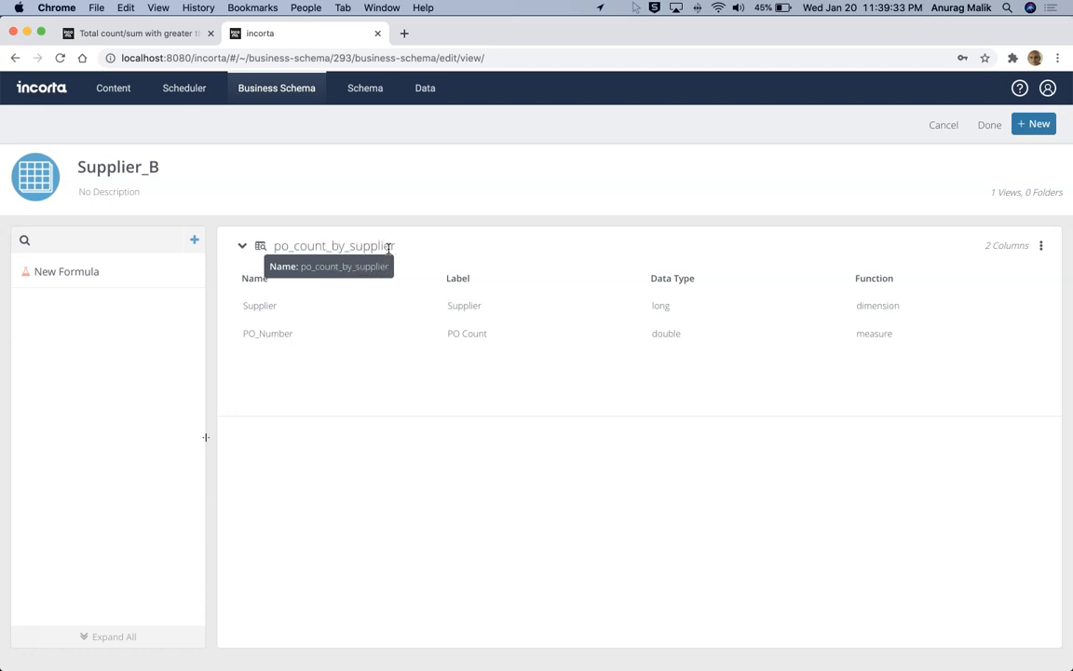
click(991, 125)
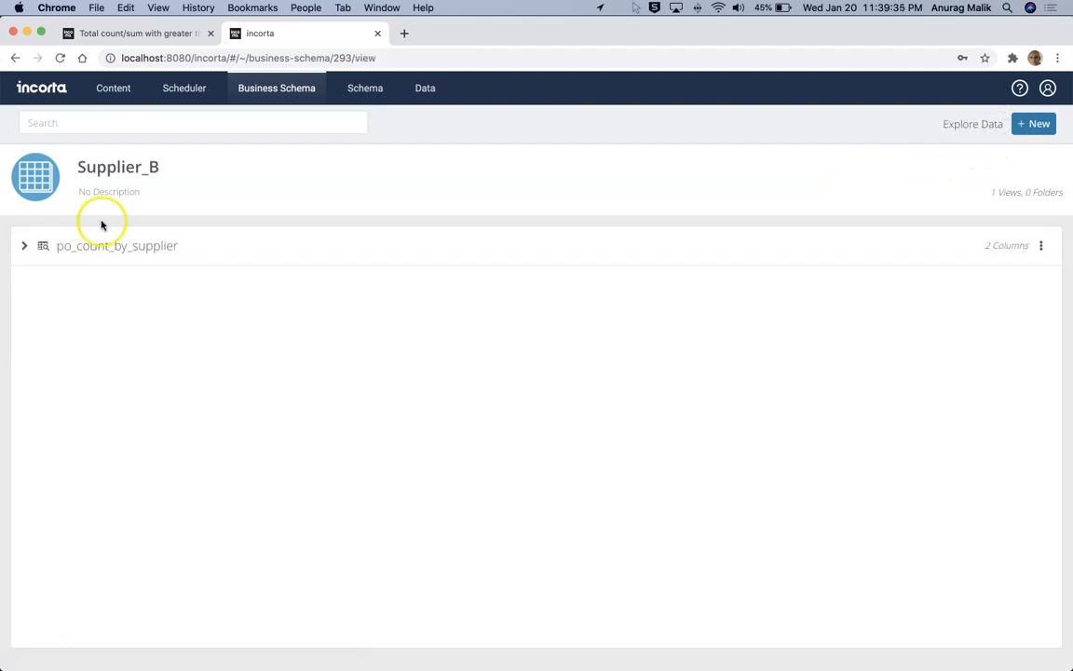
Explore the po_count_by_supplier view as a listing table of Supplier and PO Count, and exit the Analyzer without saving.
click(969, 125)
drag(64, 228, 261, 289)
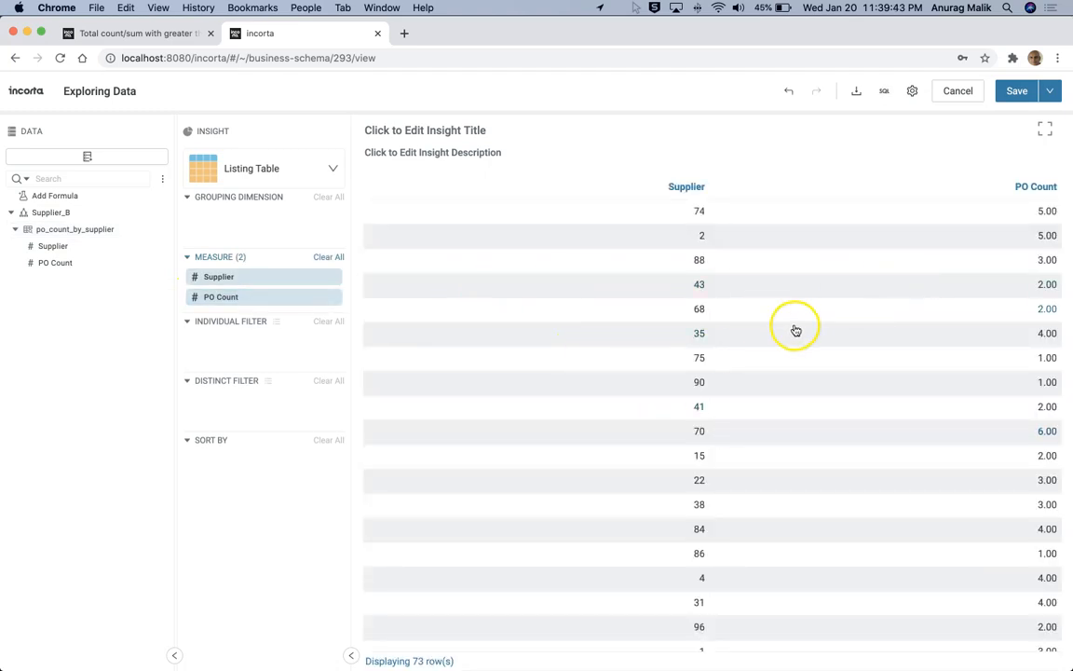
click(958, 90)
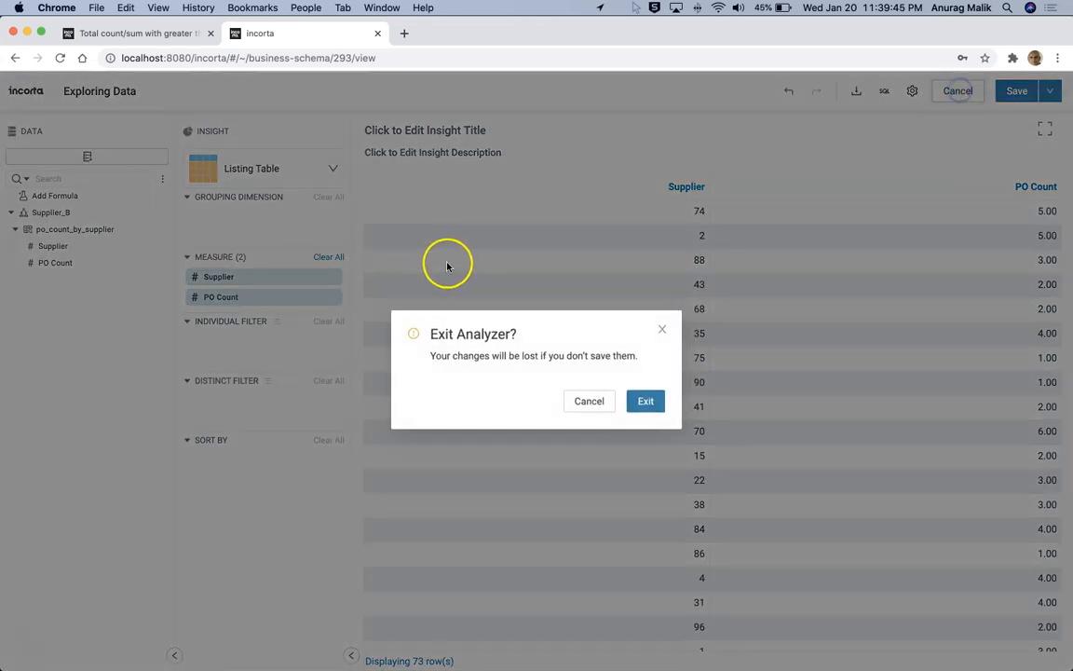
click(646, 402)
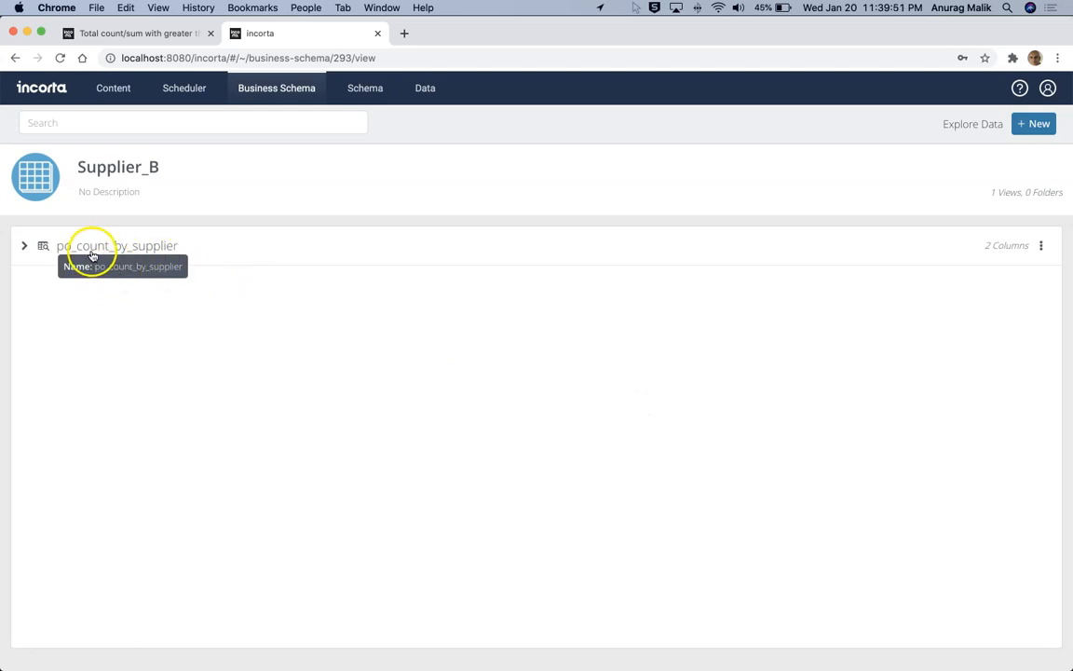
Check the lists of schemas and business schemas and open the PO_1 dashboard in the Exploring folder.
click(369, 90)
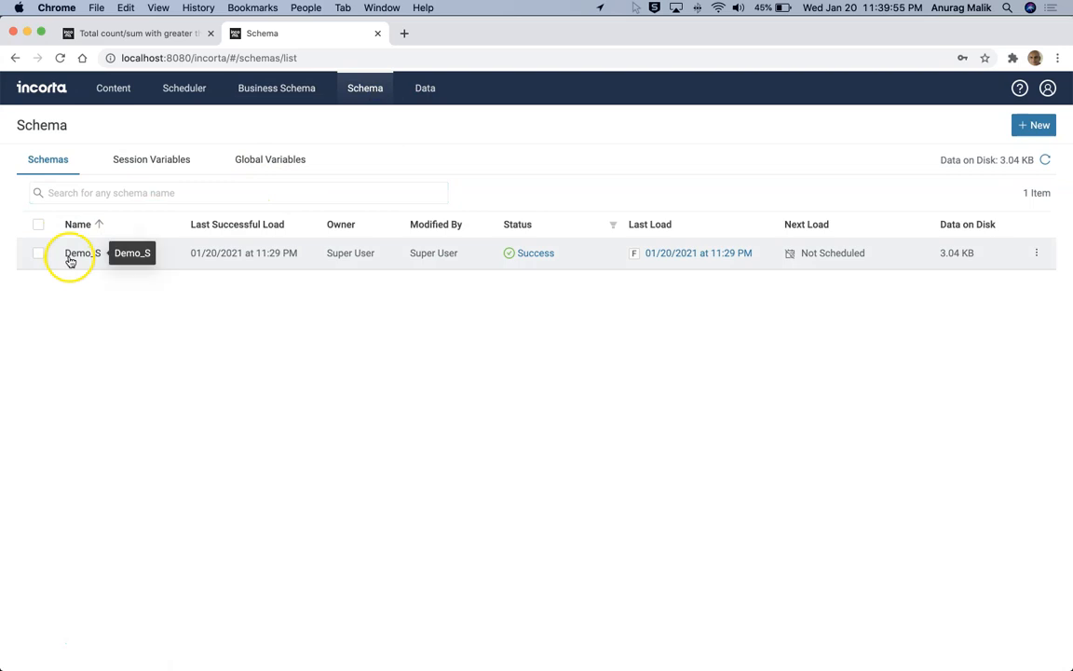
click(277, 88)
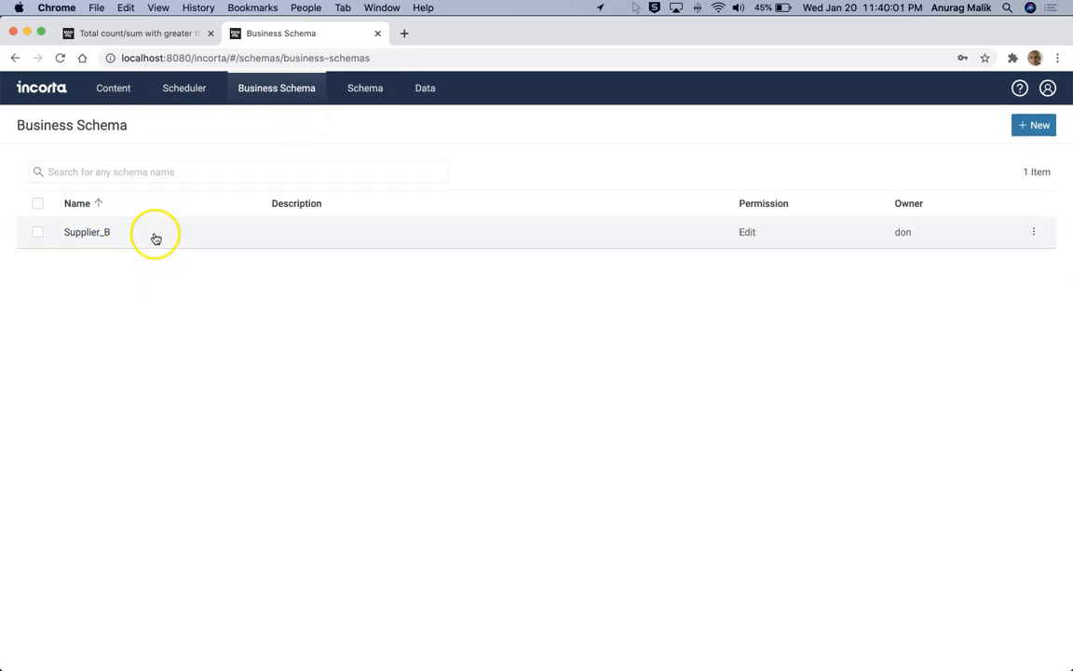
click(41, 93)
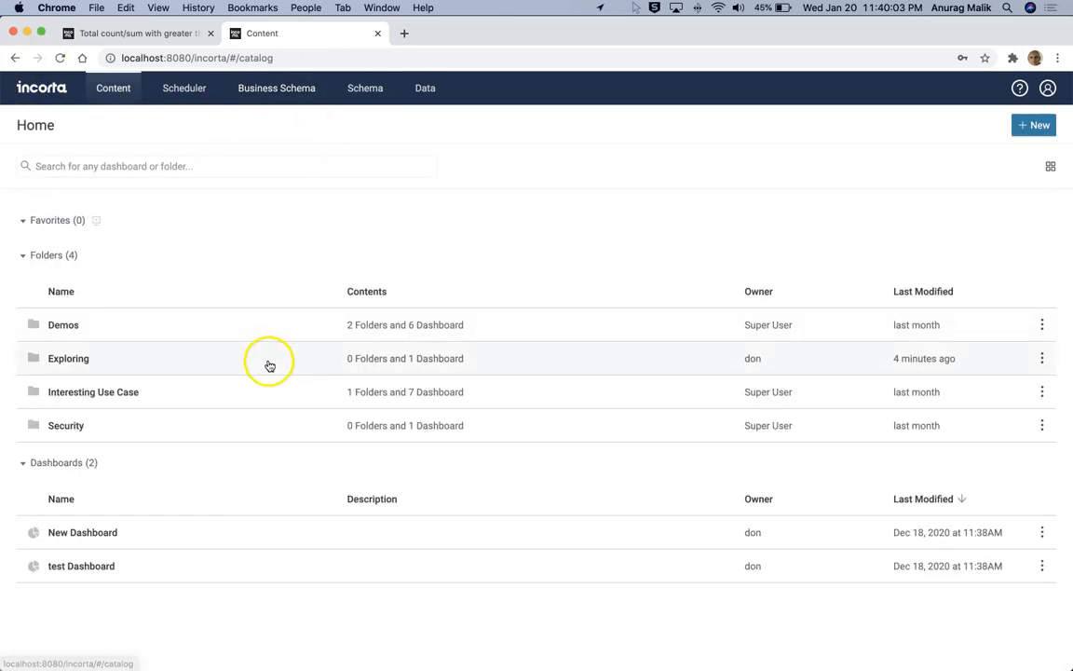
click(147, 362)
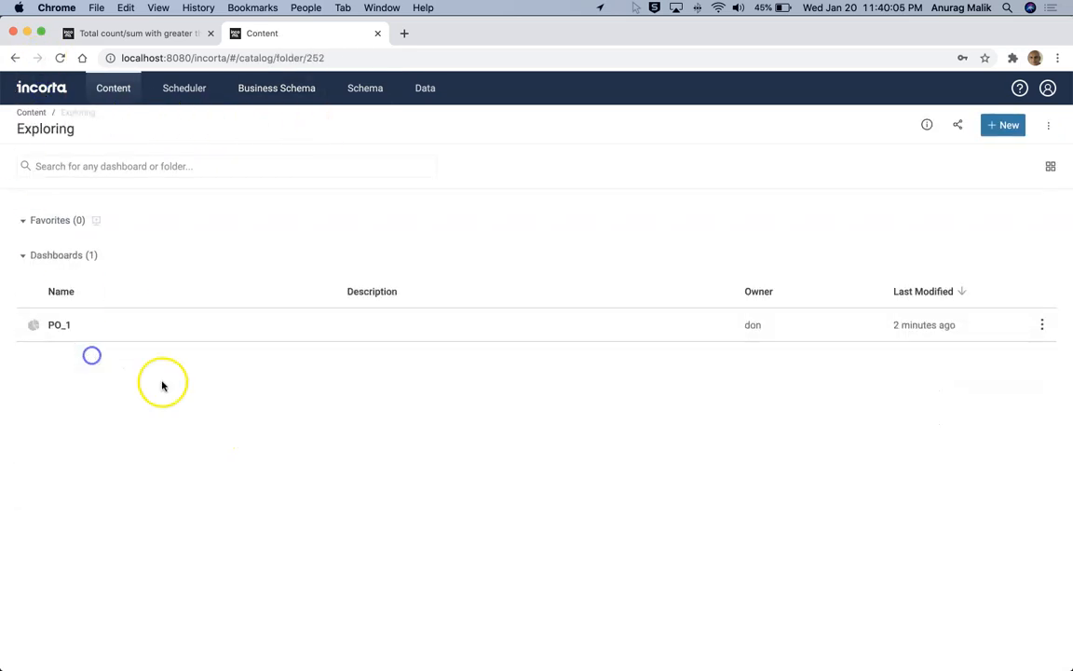
click(87, 333)
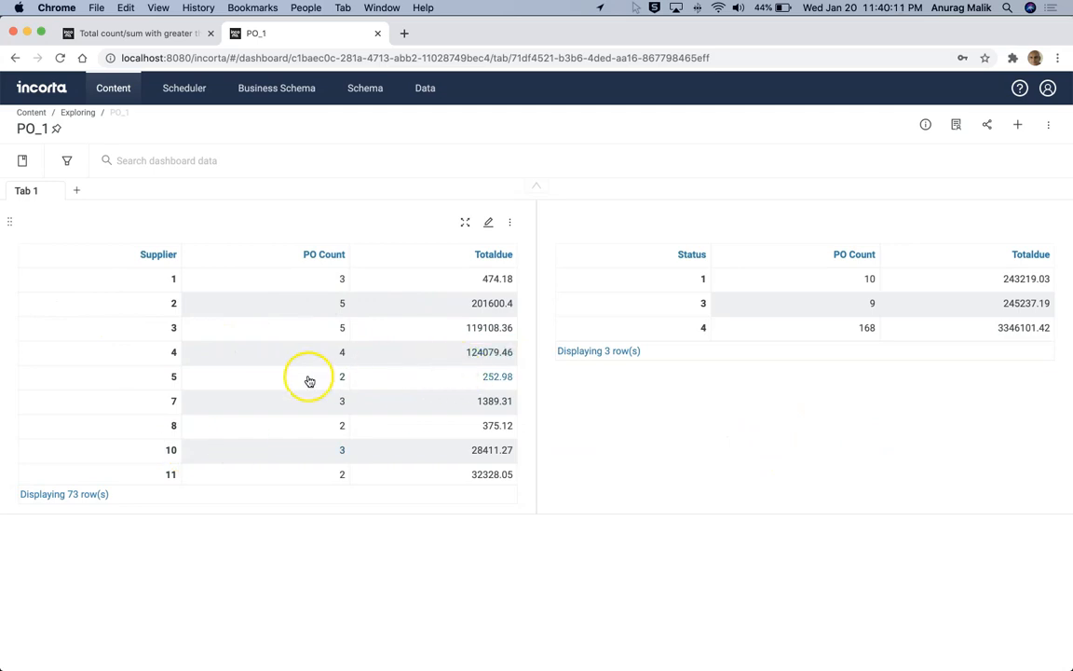
Sort the Supplier table by PO Count in ascending order and look through its rows.
click(326, 257)
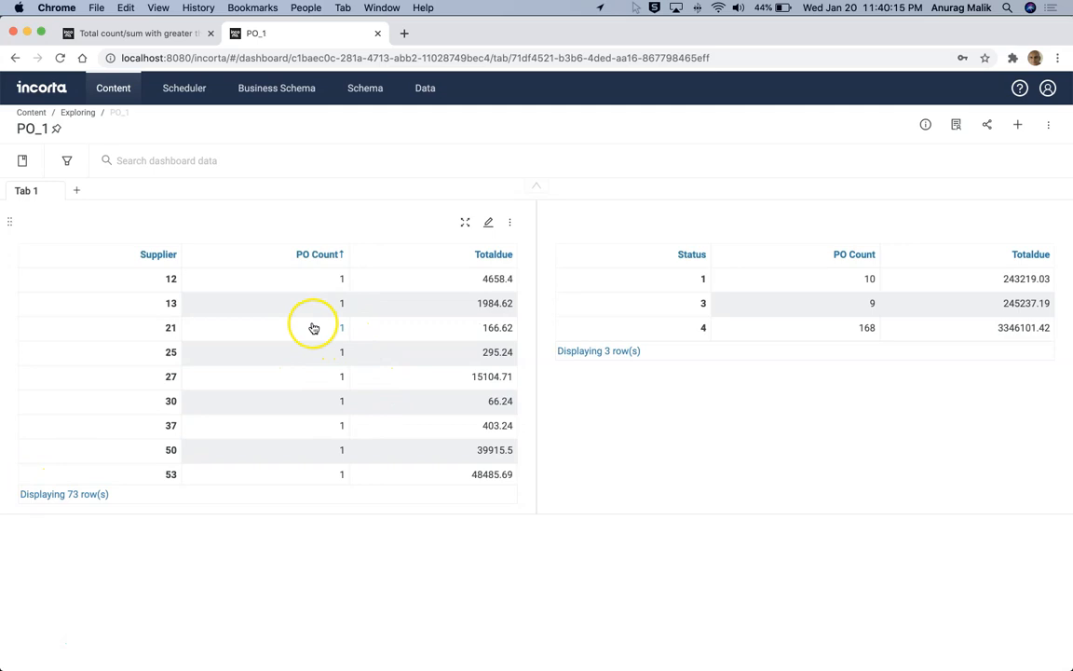
scroll(314, 327, down, 15)
scroll(311, 329, up, 10)
scroll(311, 329, down, 8)
scroll(311, 329, down, 5)
scroll(321, 325, up, 10)
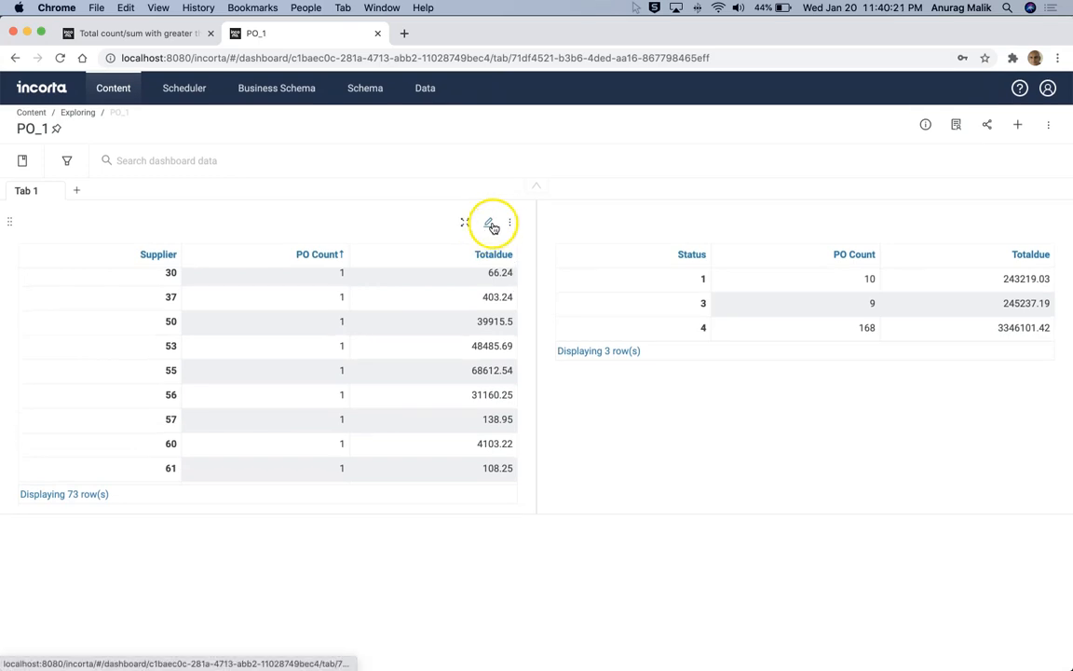
Duplicate both the Supplier table and the Status table on the PO_1 dashboard.
click(491, 225)
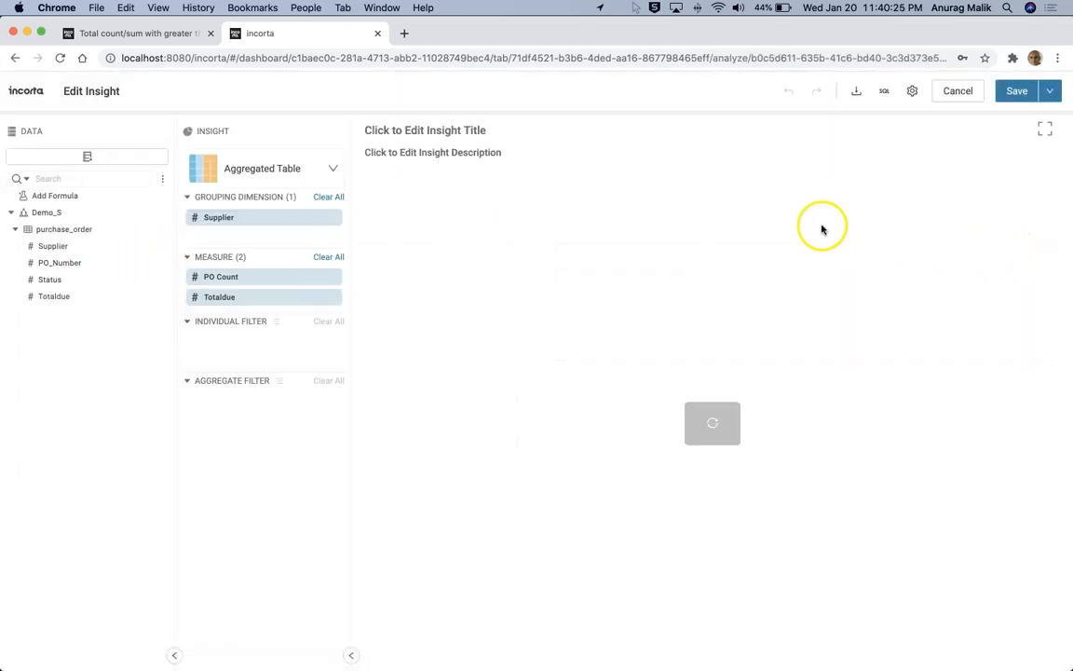
click(957, 90)
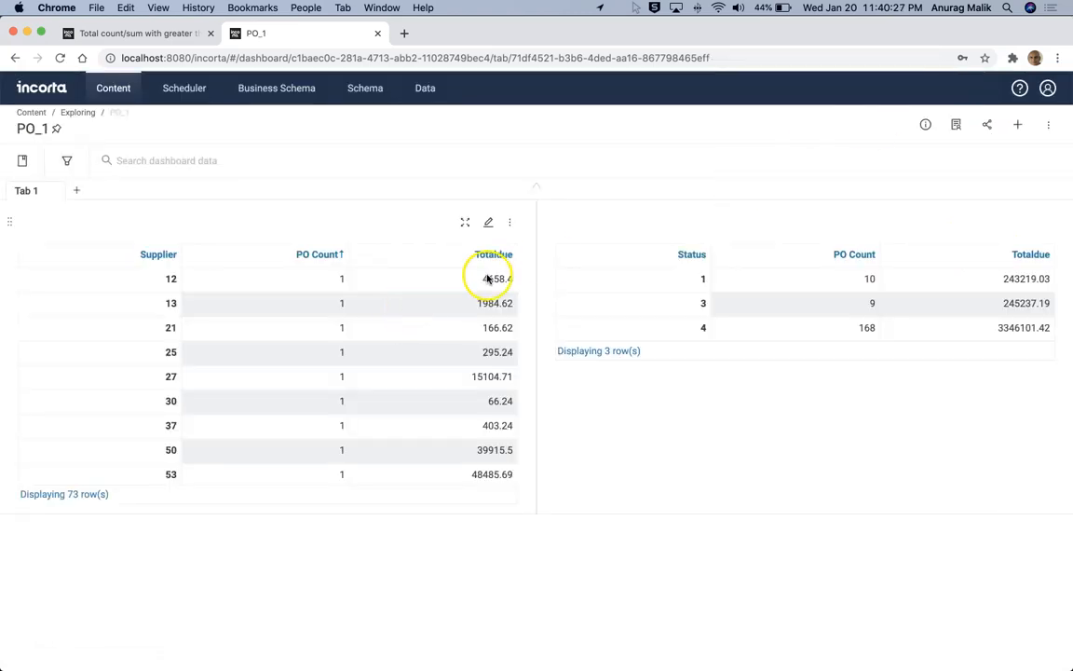
click(510, 222)
click(452, 368)
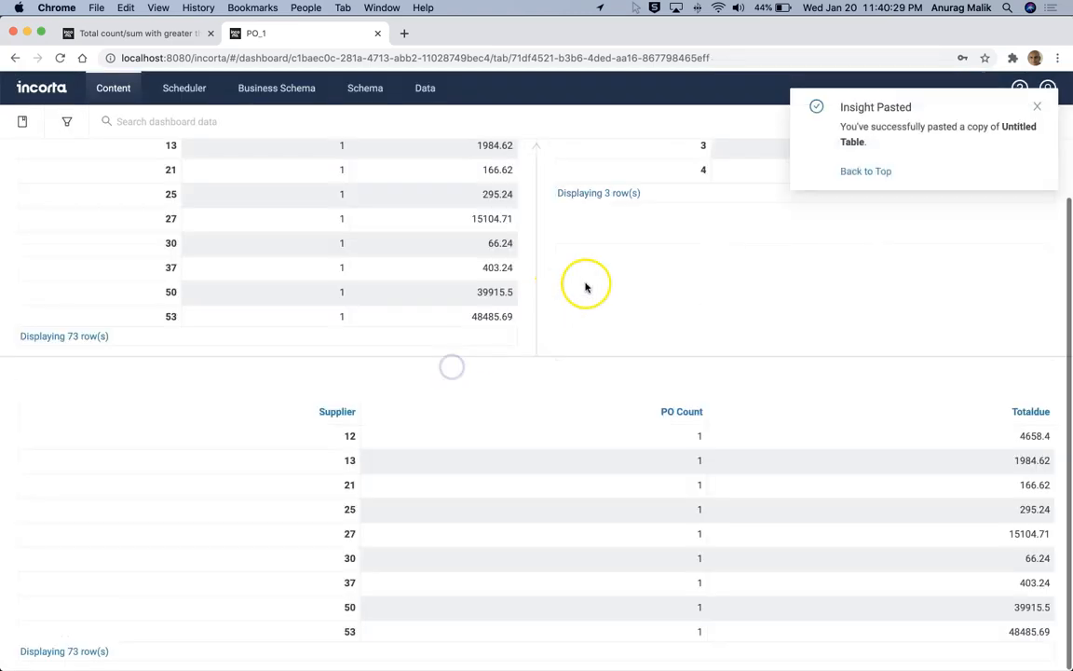
click(1035, 108)
scroll(932, 242, up, 3)
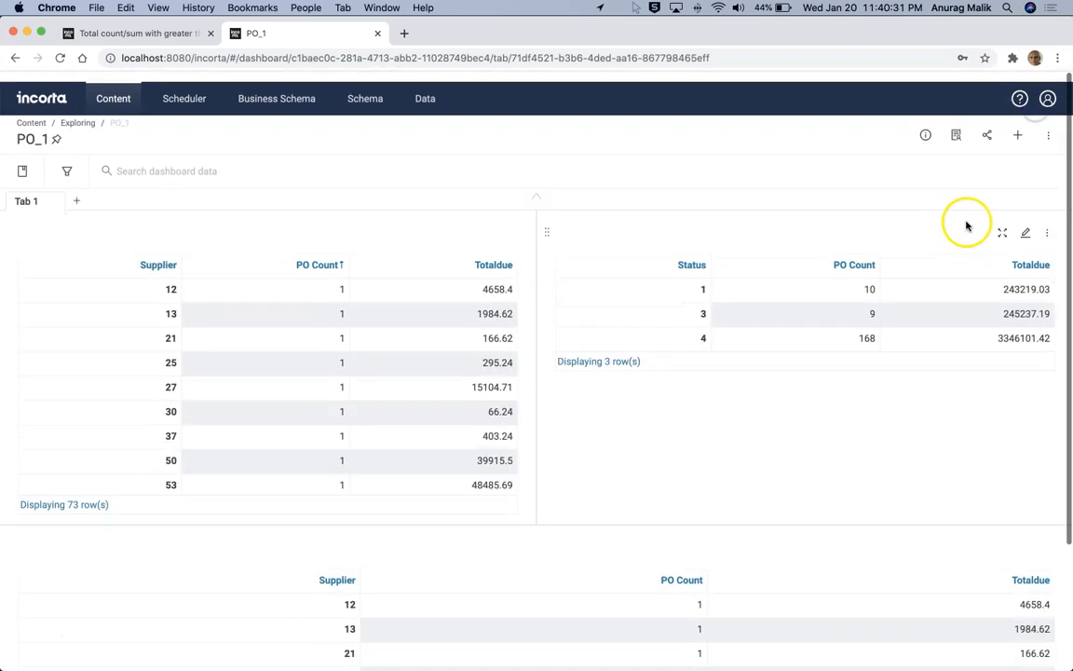
click(1047, 222)
click(972, 370)
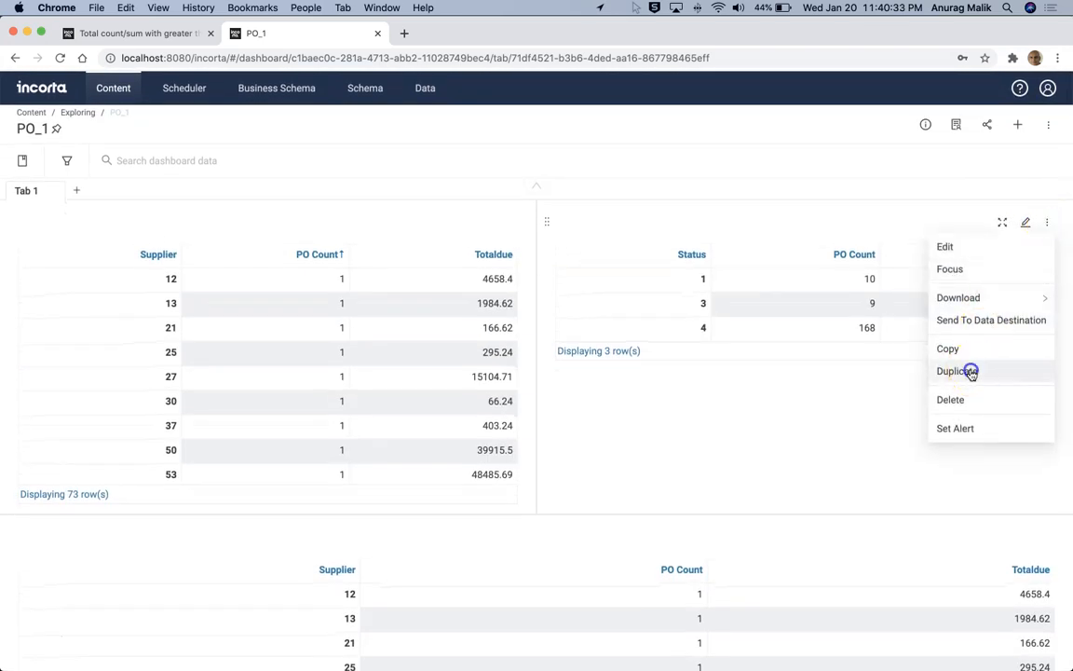
click(1035, 109)
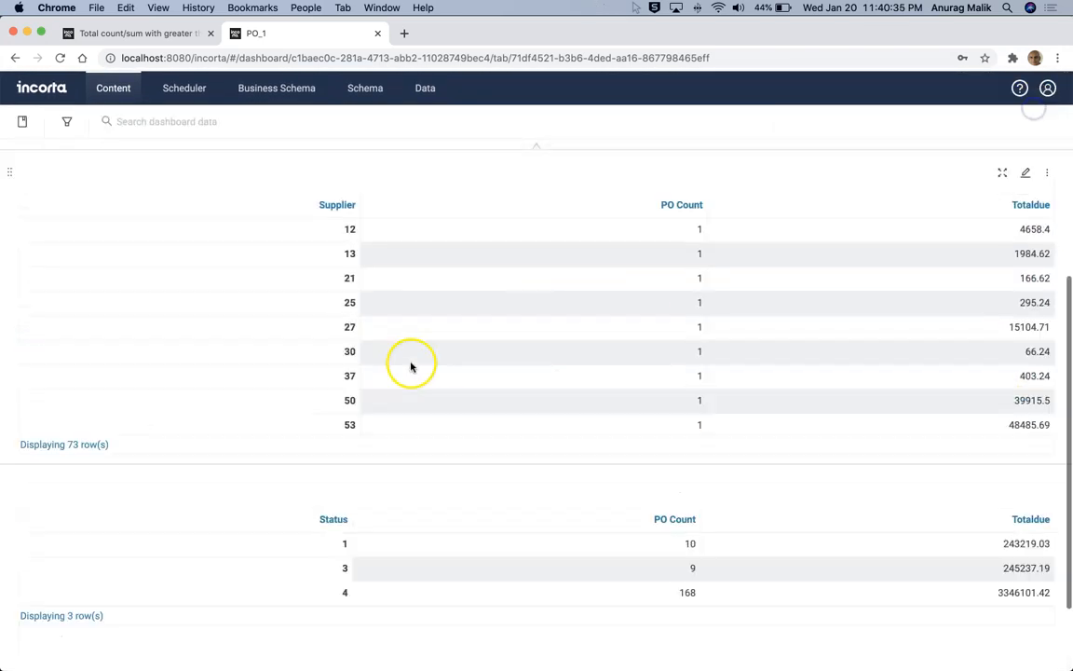
Edit the Tab 1 layout to place the duplicated Status table beside the duplicated Supplier table, and save the layout.
scroll(280, 280, up, 3)
click(56, 191)
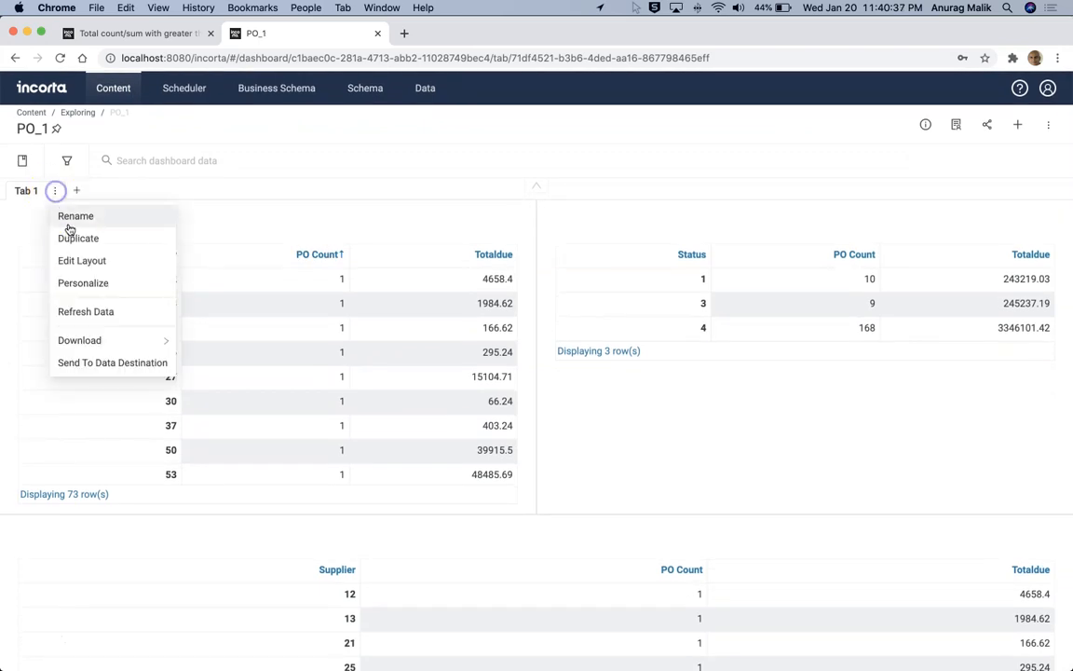
click(101, 262)
scroll(736, 447, down, 3)
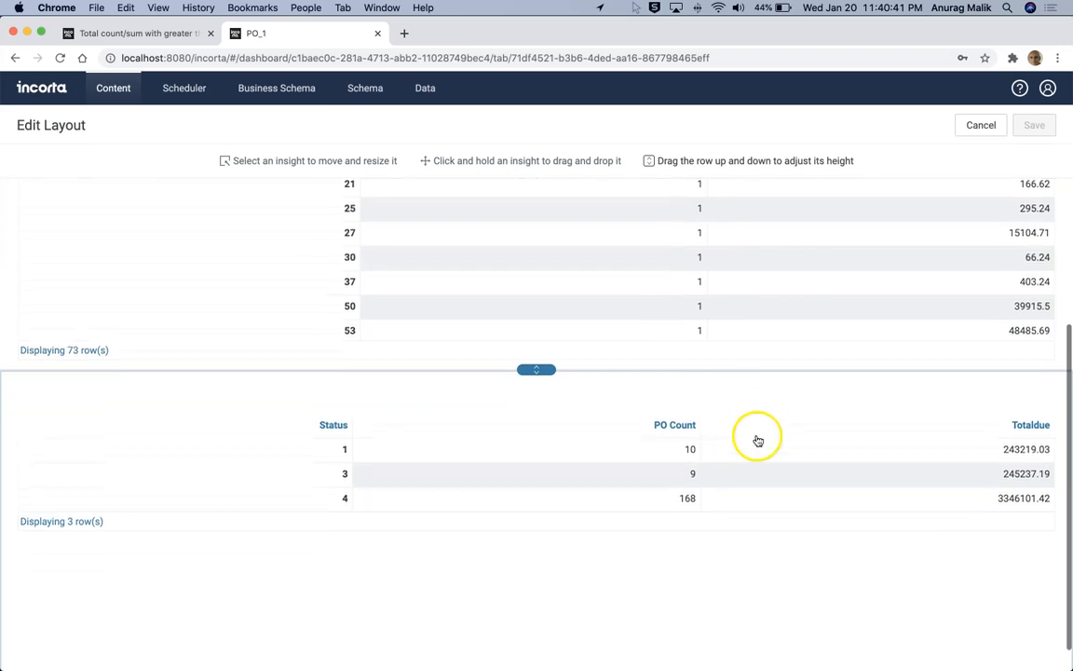
click(757, 382)
key(Up)
key(Right)
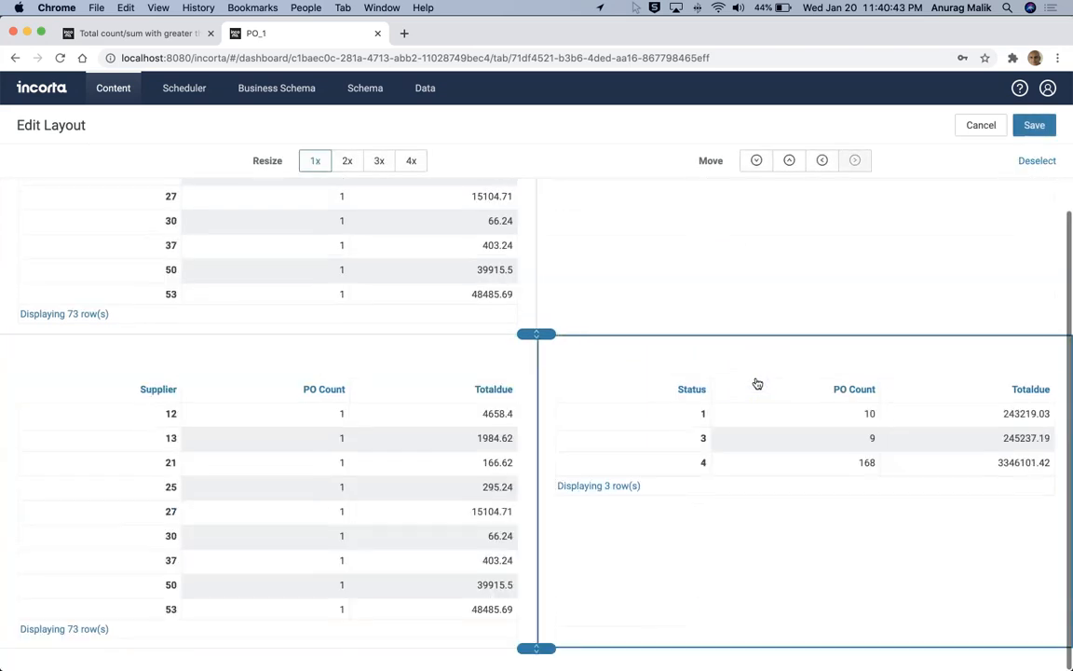
click(1034, 127)
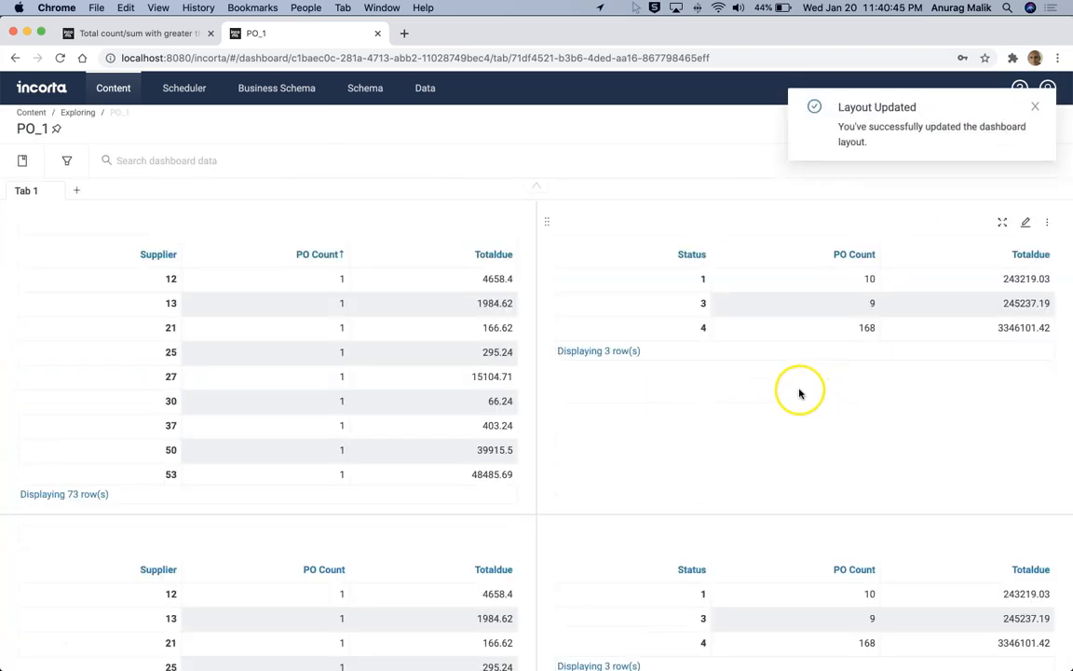
click(1034, 109)
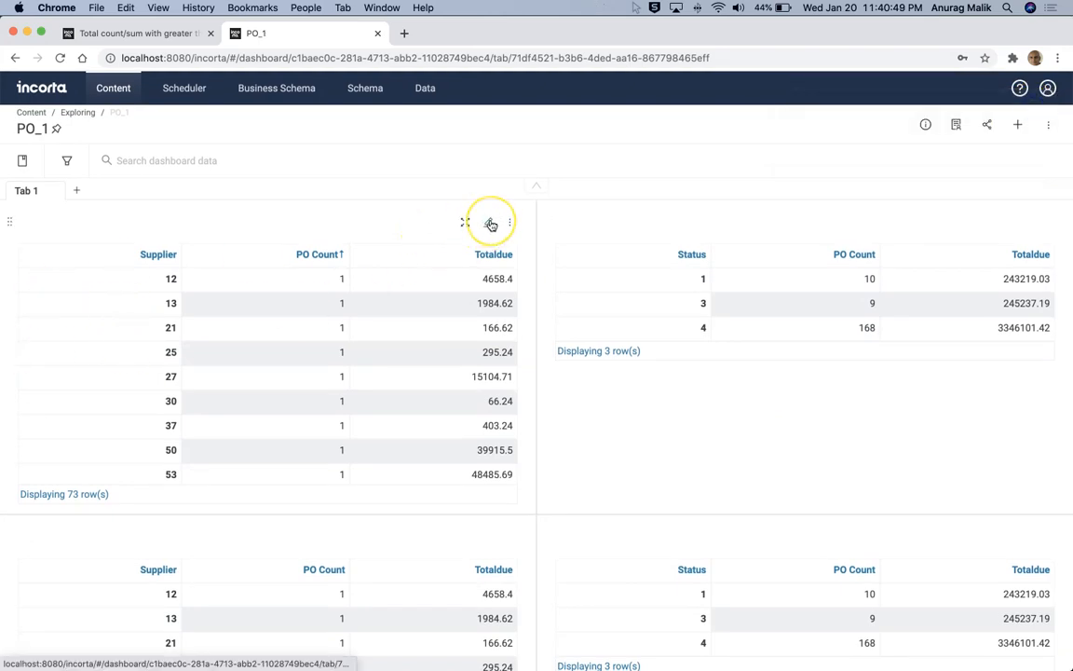
Add purchase_order Supplier as an individual filter on the original Supplier table with the In Query operator.
click(491, 224)
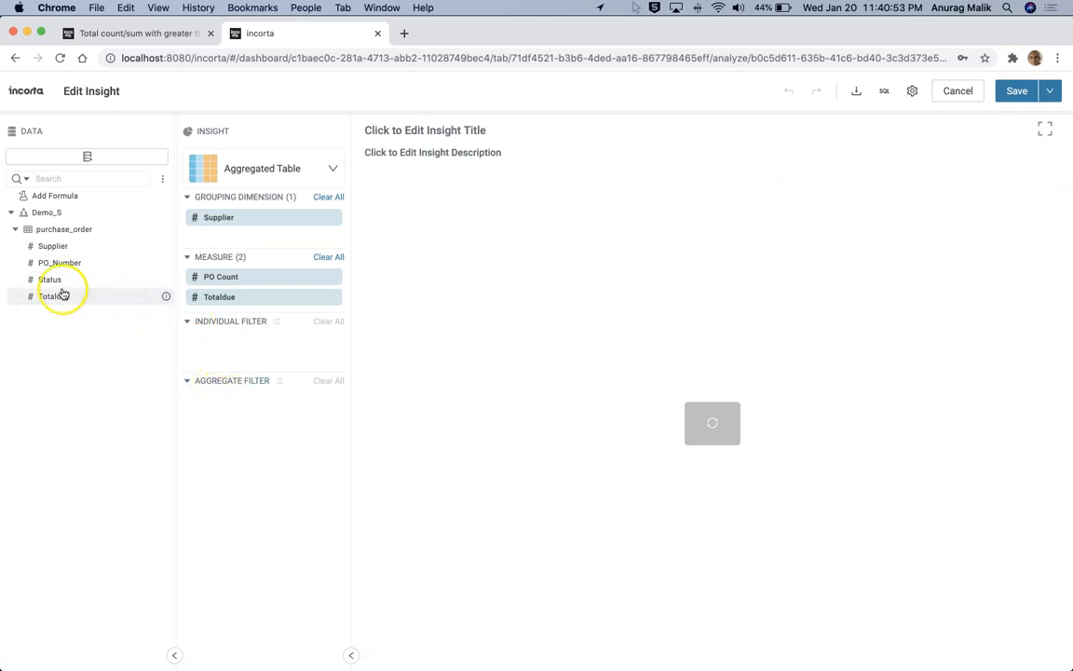
drag(52, 247, 229, 345)
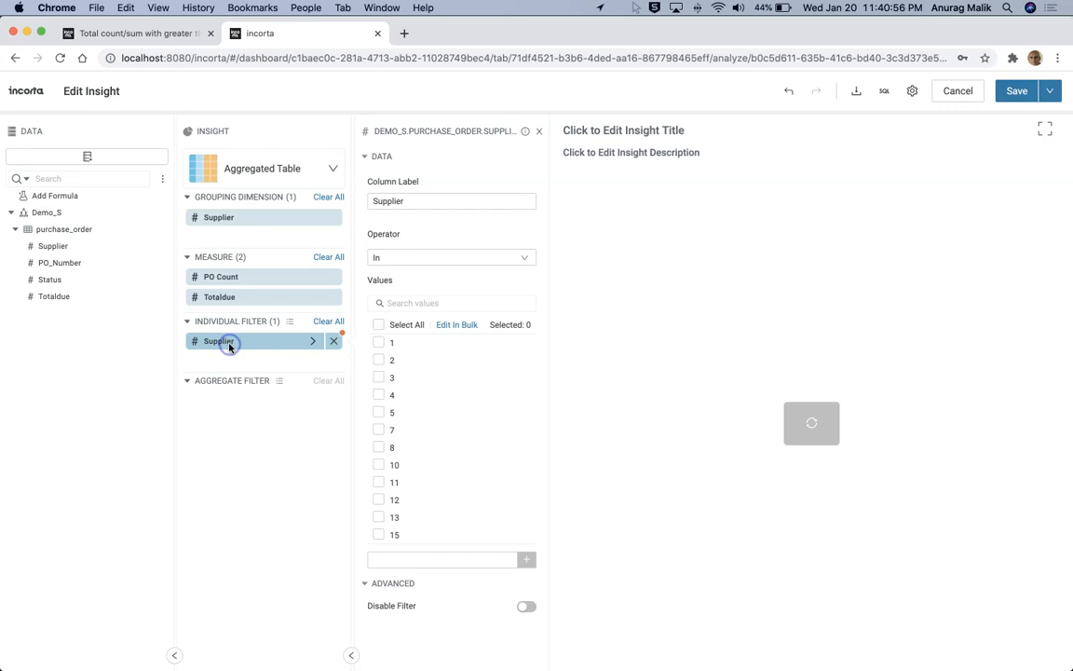
click(523, 257)
scroll(441, 410, down, 1)
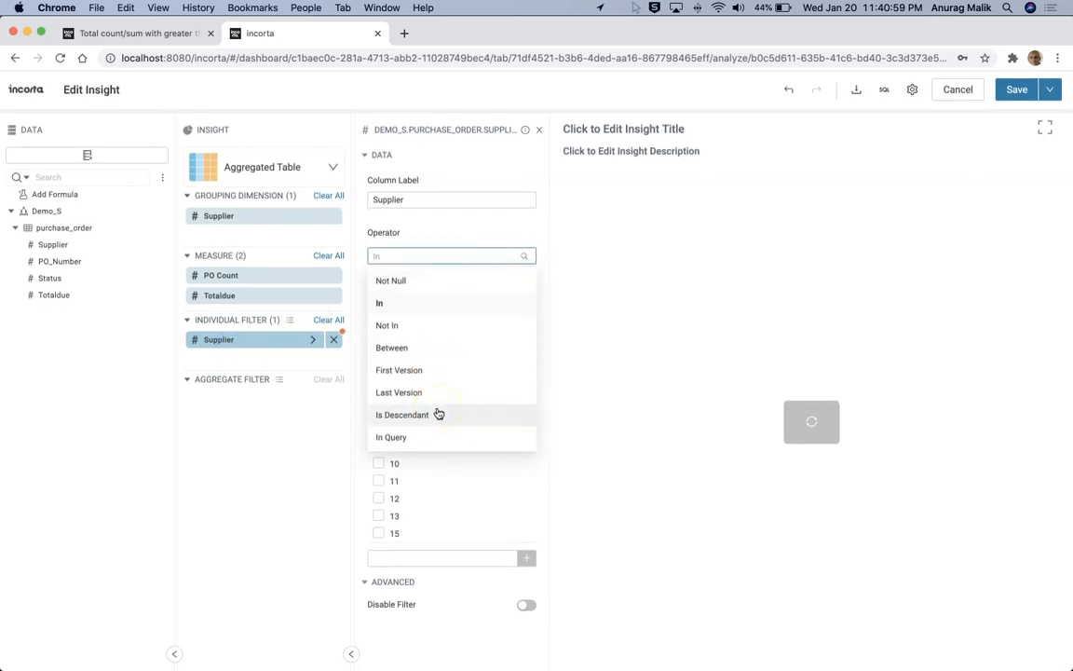
click(398, 437)
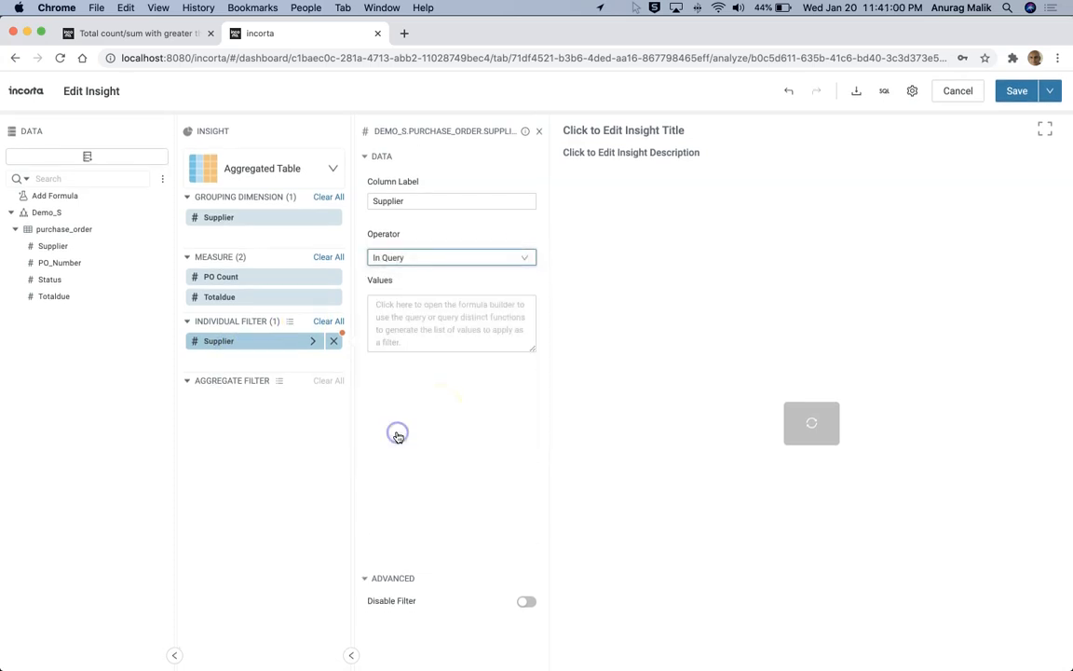
Start a query() formula for the filter values and add the Supplier_B data set to the Formula Builder.
click(425, 320)
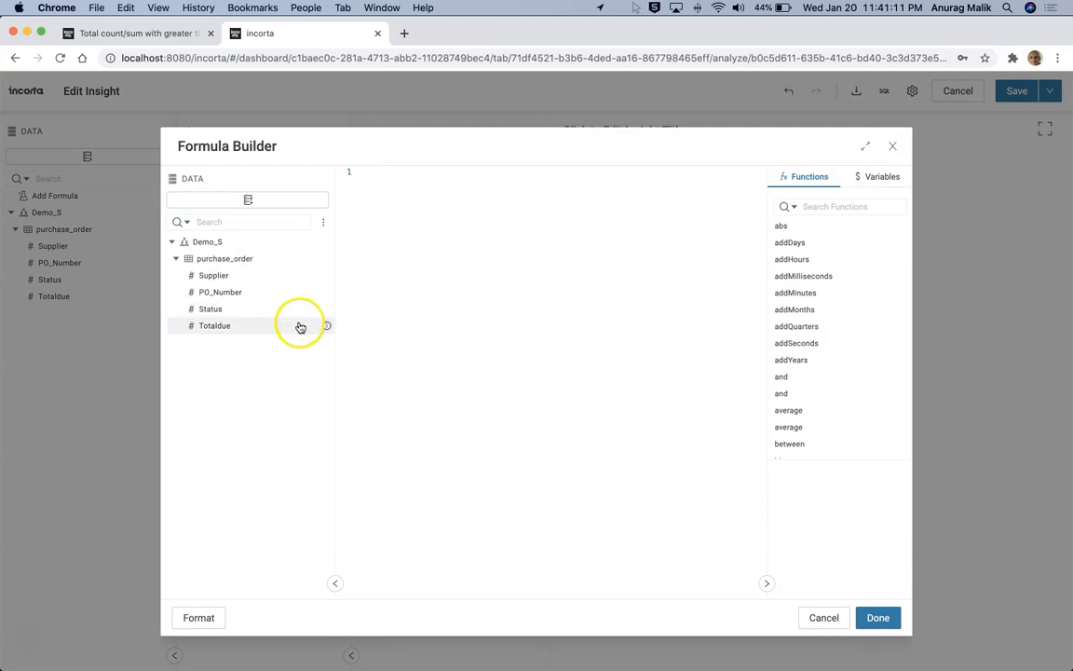
text(query()
key(Return)
key(Return)
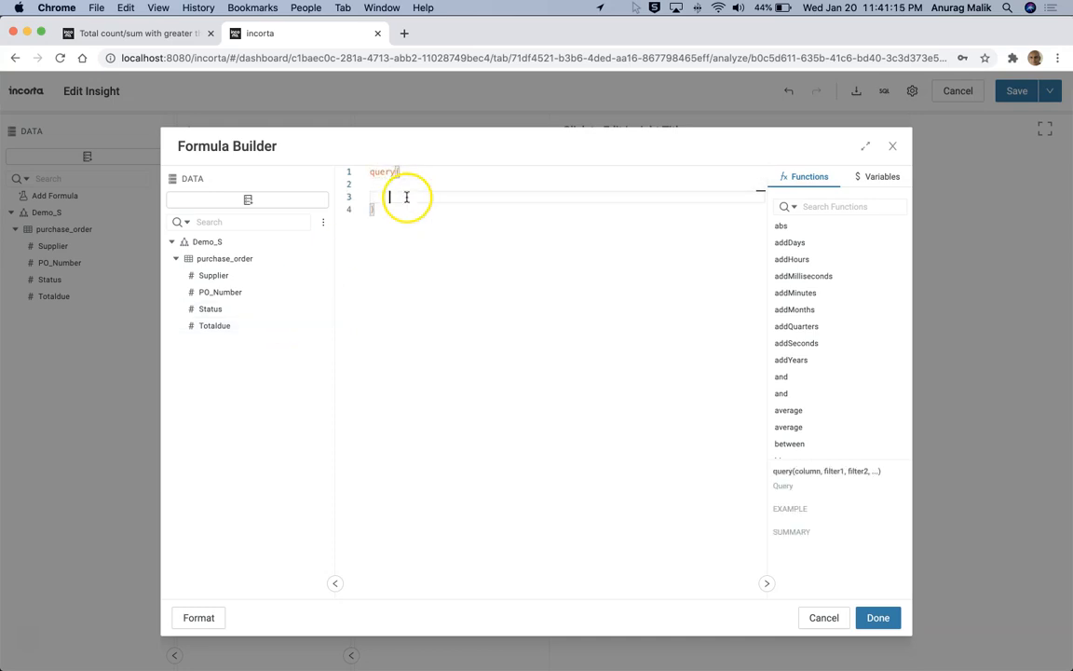
click(252, 200)
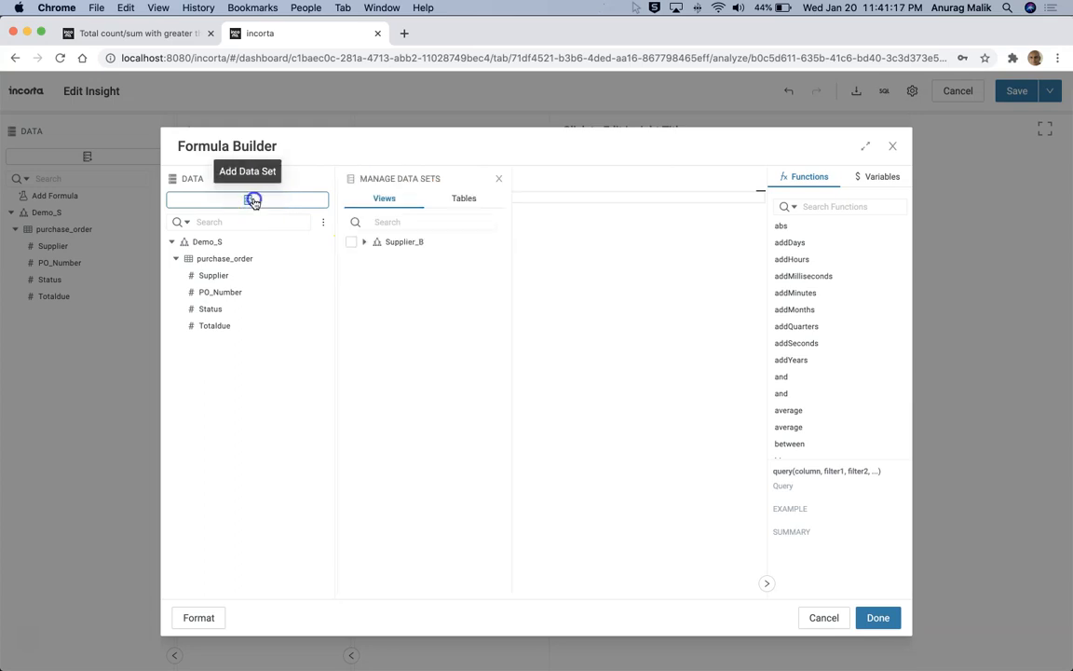
click(352, 242)
click(499, 178)
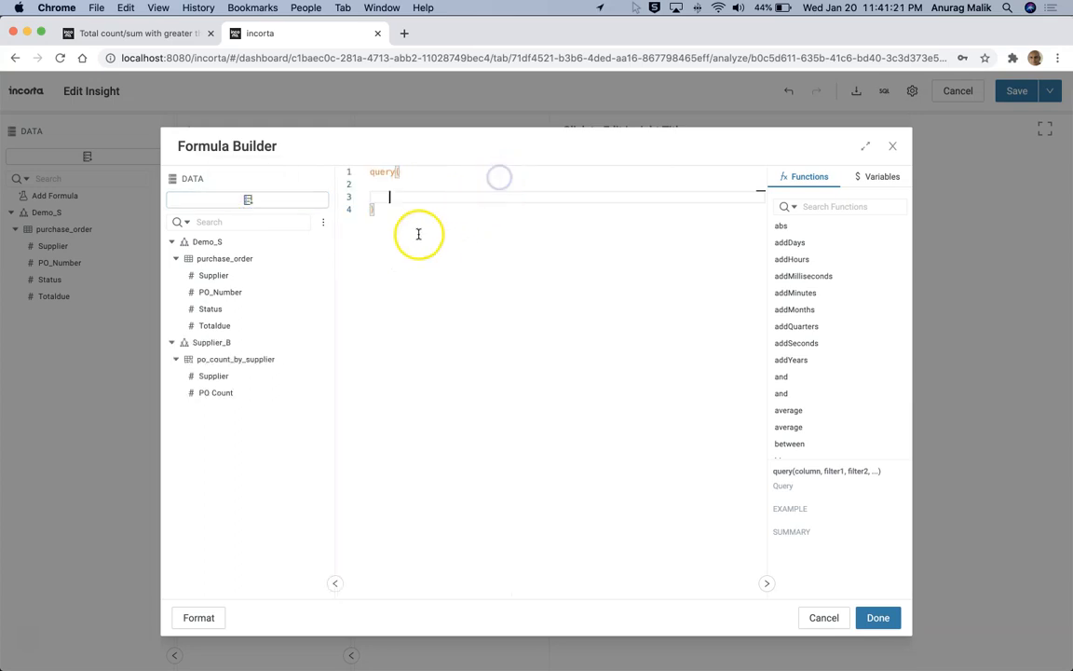
Complete the query with Supplier_B.po_count_by_supplier.Supplier and the condition Supplier_B.po_count_by_supplier.PO_Number>2, and apply the formula.
click(416, 185)
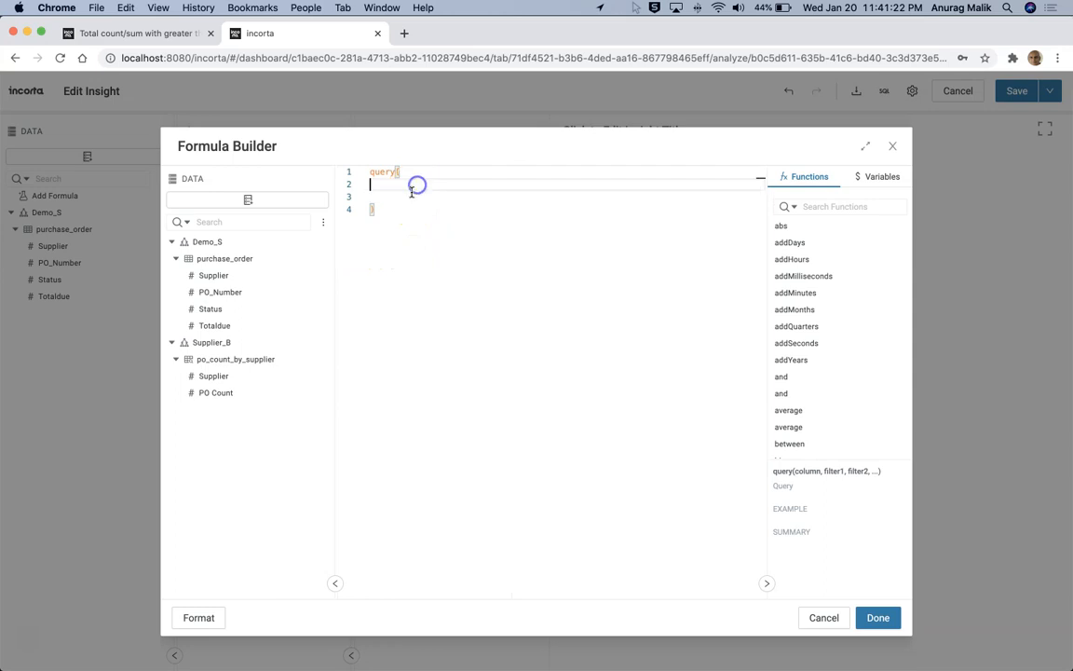
text(,)
key(Return)
click(213, 392)
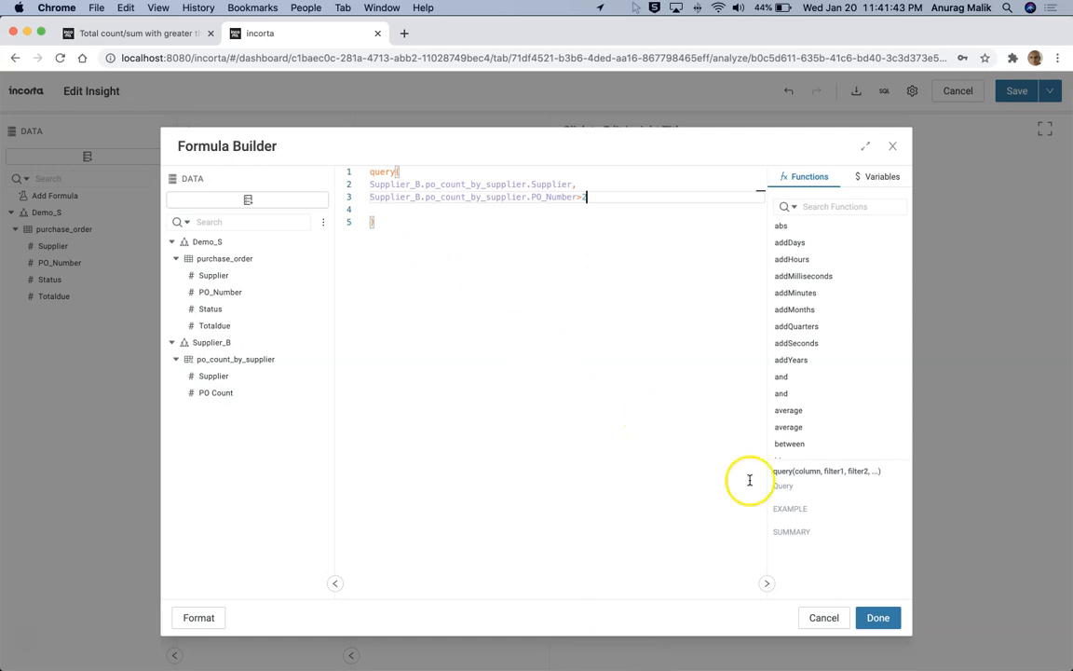
click(881, 618)
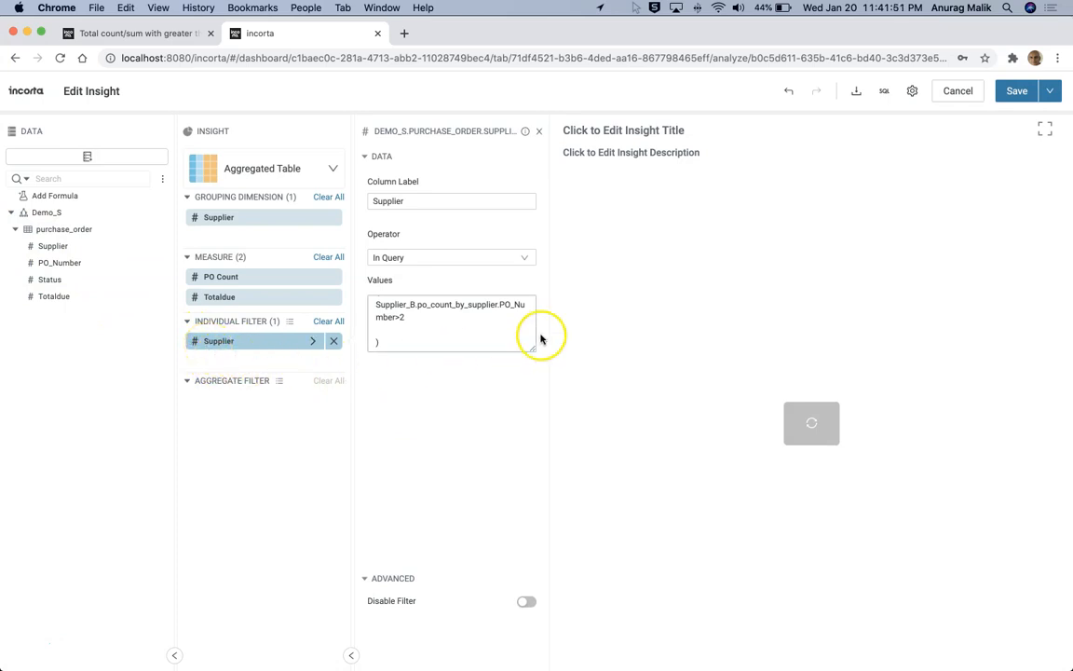
Save the filtered Supplier insight and compare its rows with the unfiltered copy on the dashboard.
click(446, 332)
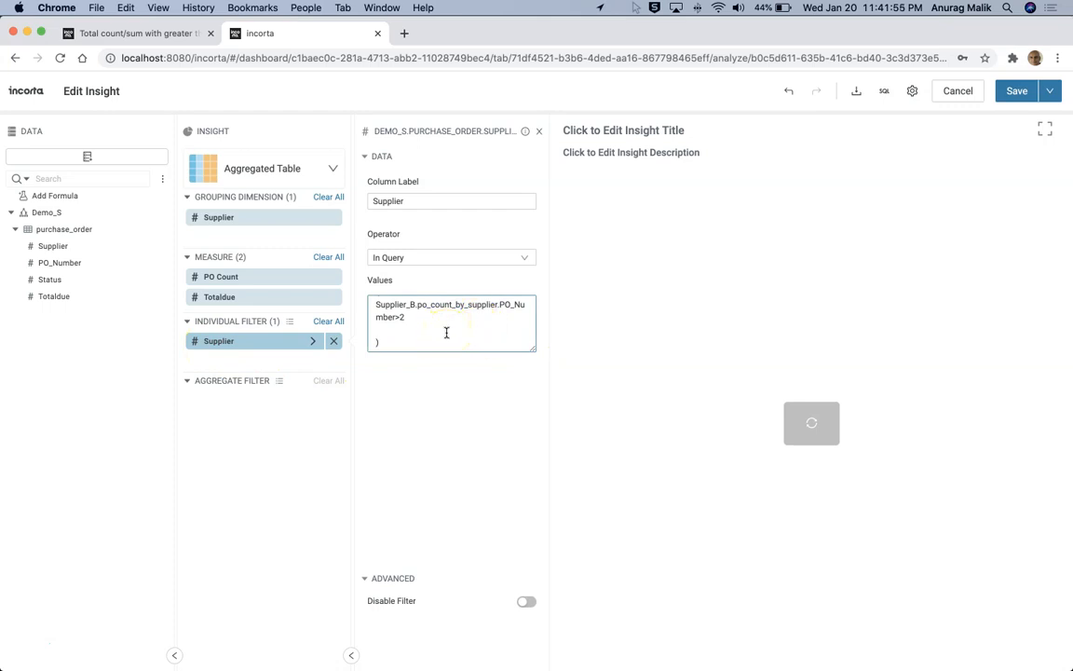
click(1017, 93)
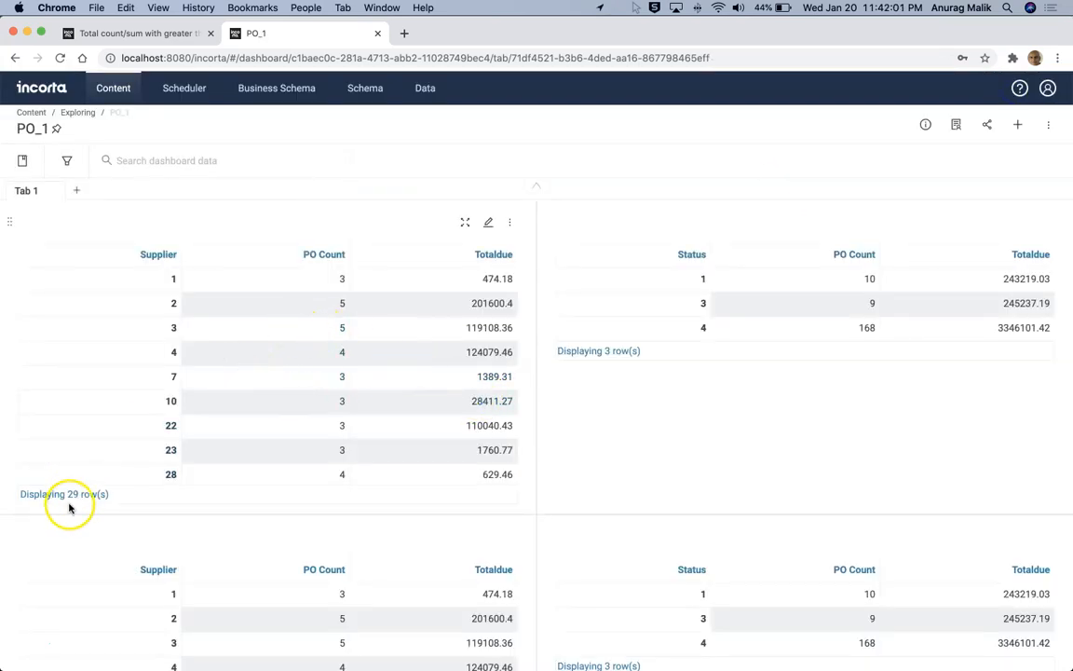
scroll(301, 385, down, 3)
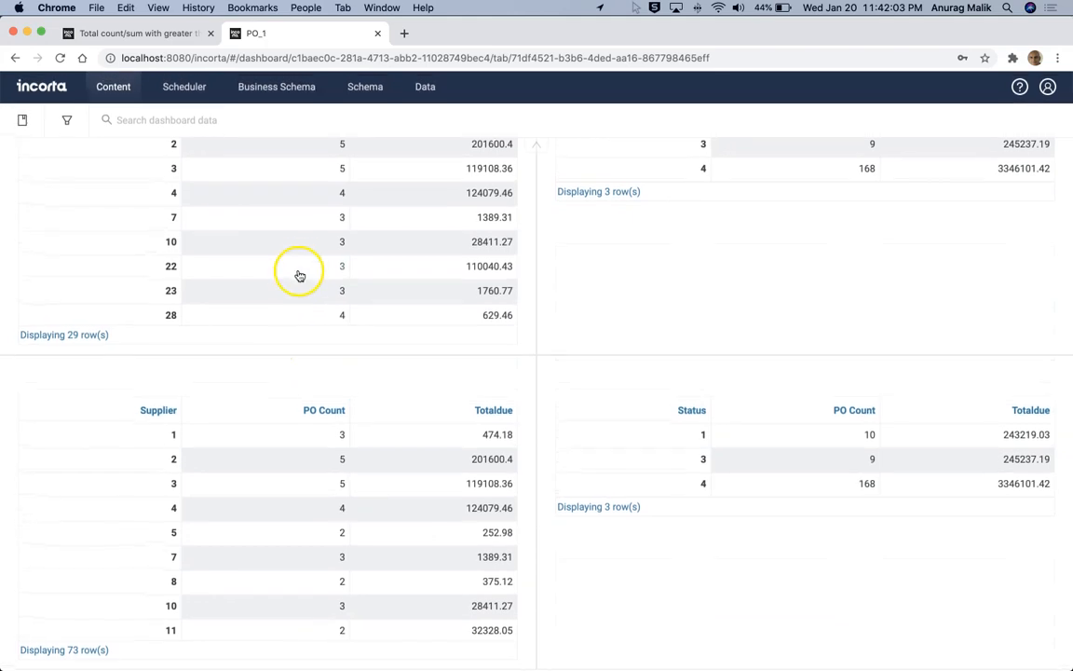
scroll(301, 266, down, 5)
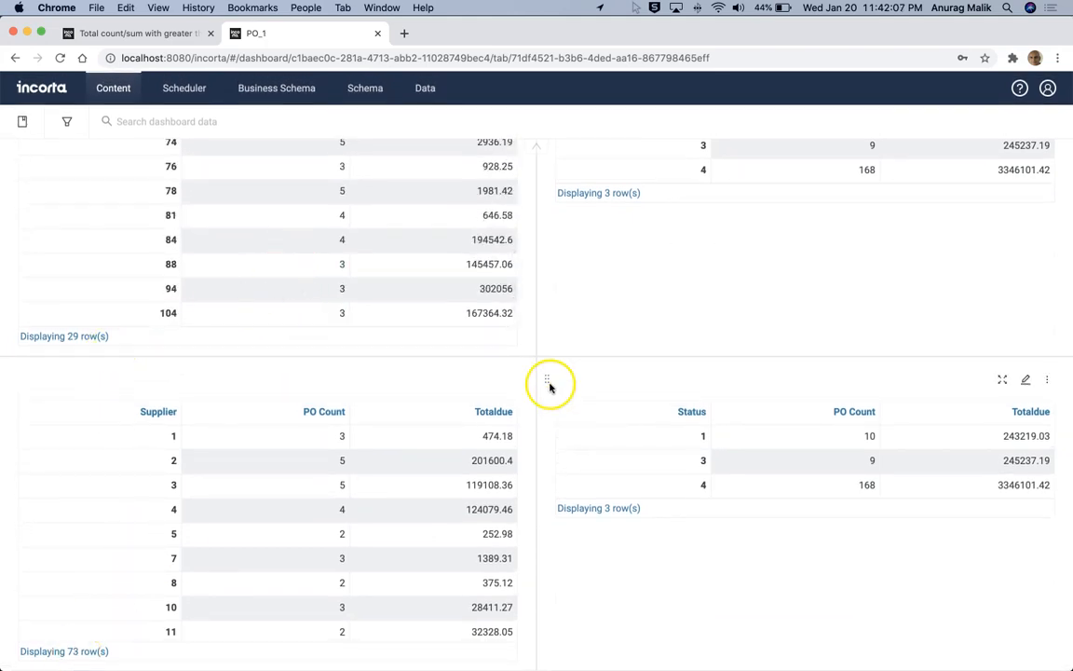
scroll(559, 335, up, 3)
scroll(217, 377, up, 5)
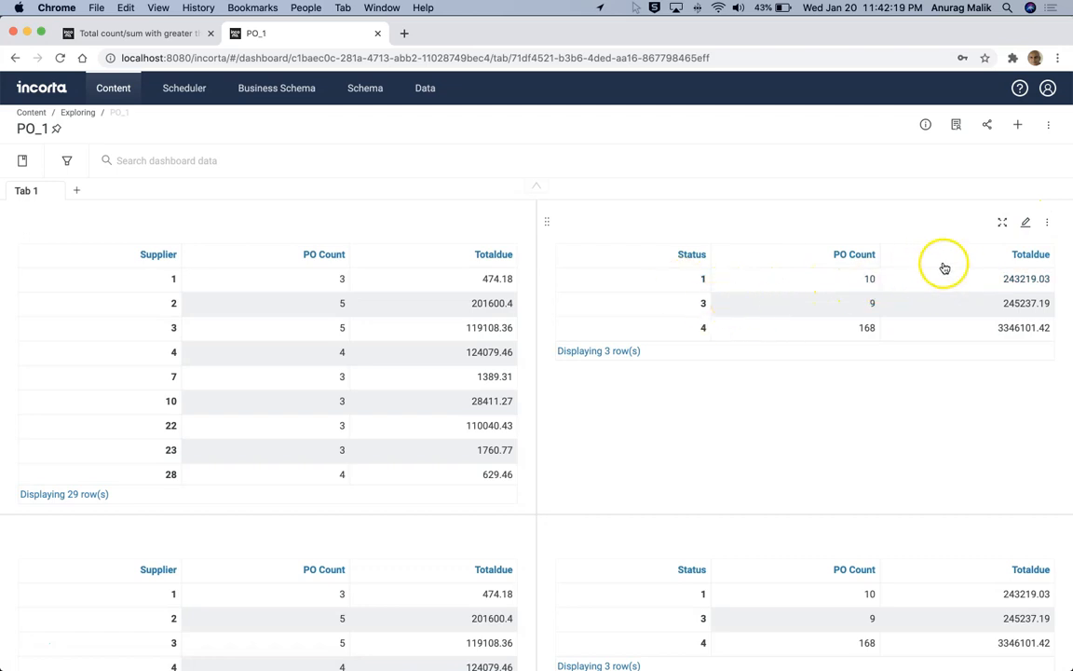
Open the original Status table for editing and add the Supplier_B data set to it.
click(1026, 222)
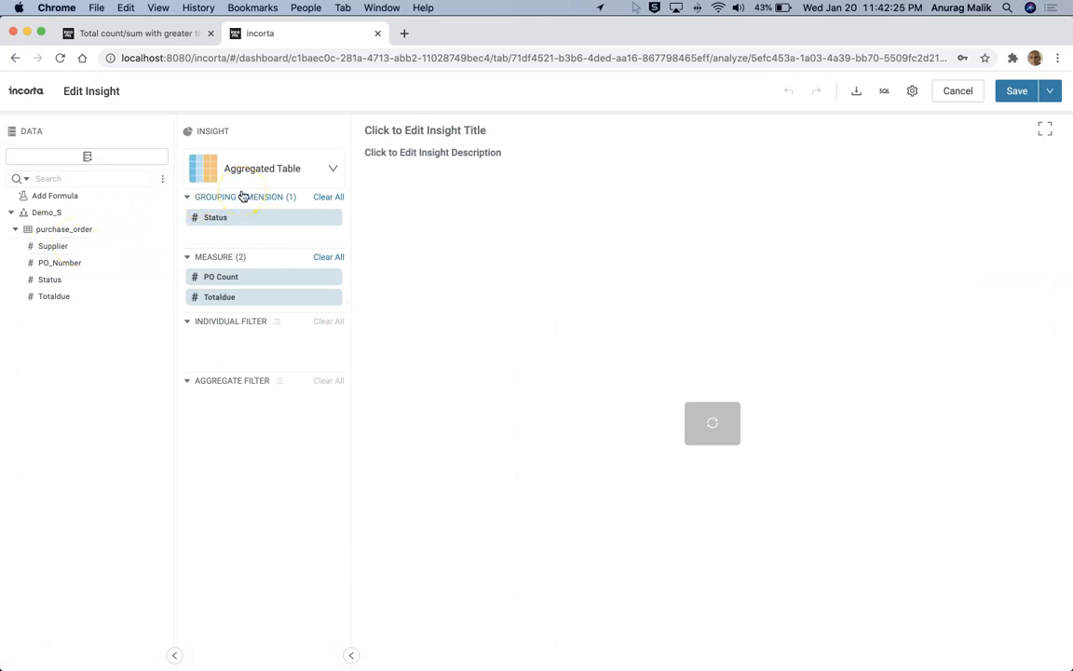
click(86, 160)
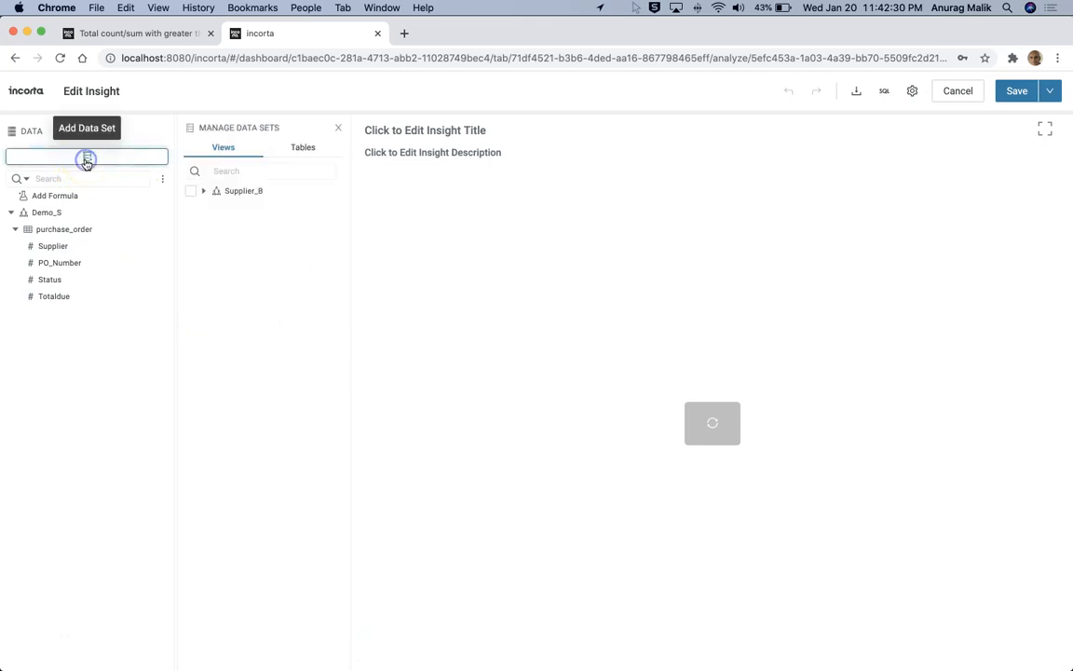
click(193, 191)
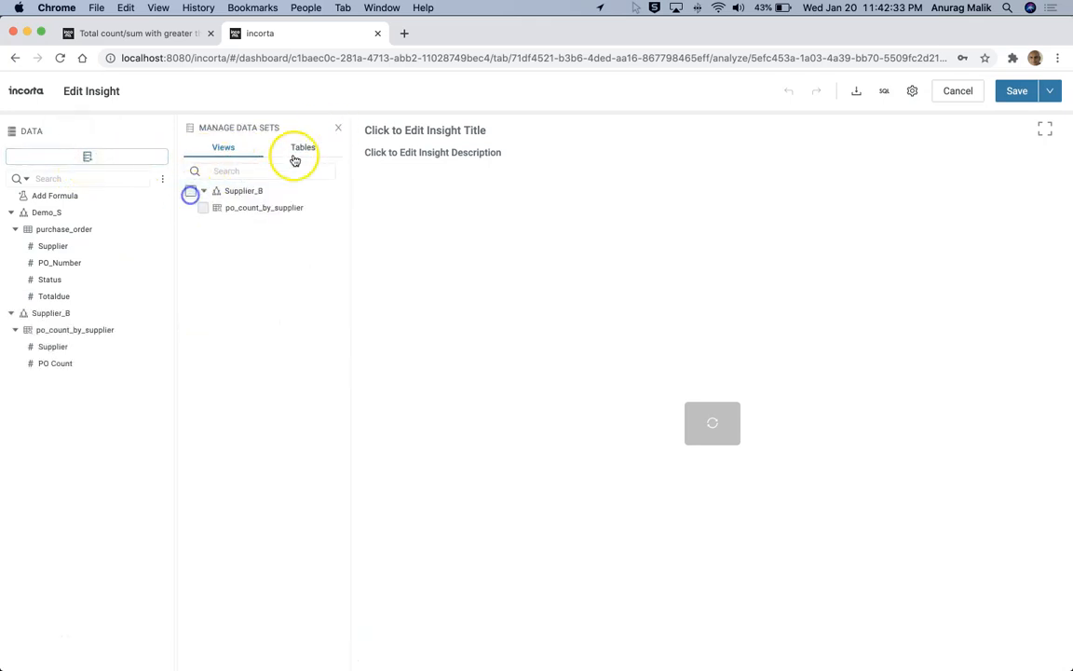
click(339, 130)
Add purchase_order Supplier as an individual filter on the Status table with the In Query operator.
drag(58, 246, 252, 343)
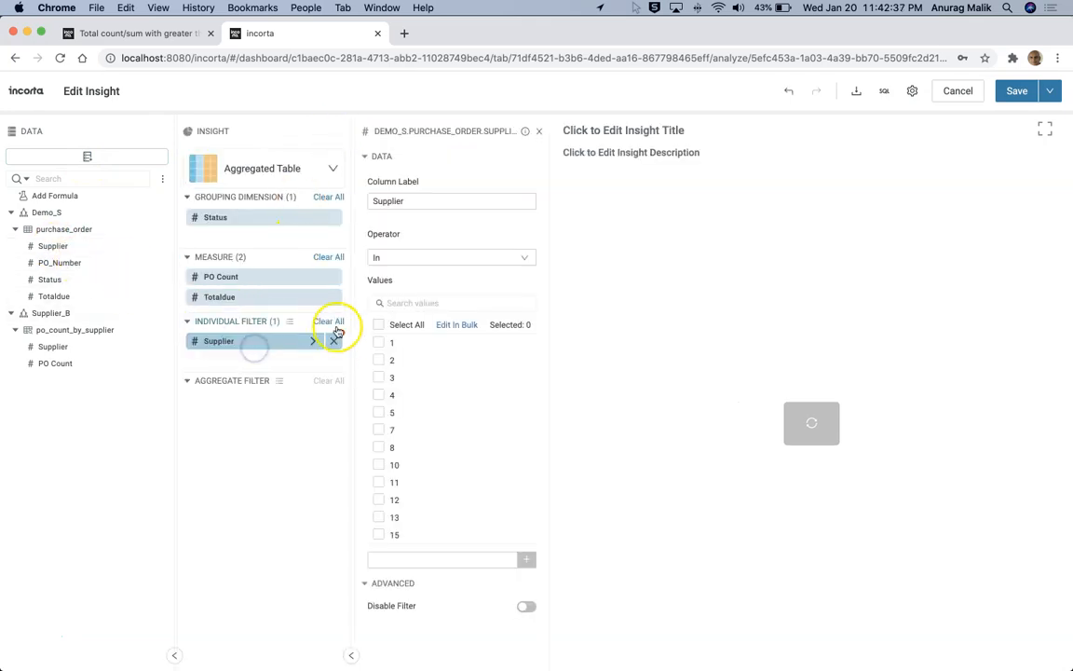
click(446, 258)
scroll(437, 382, down, 3)
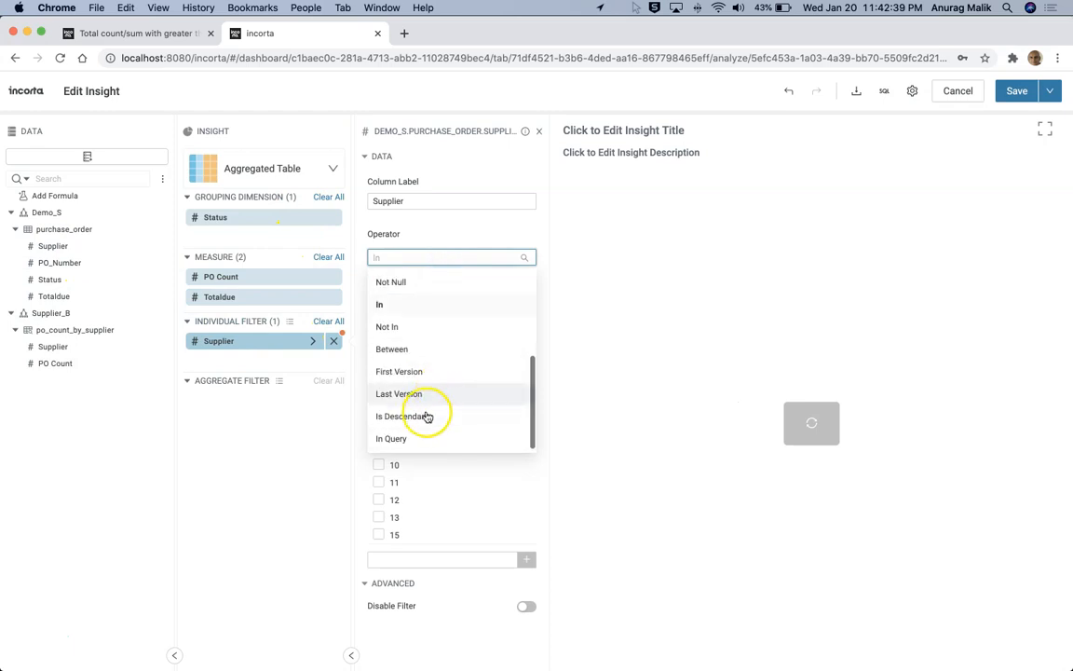
click(415, 436)
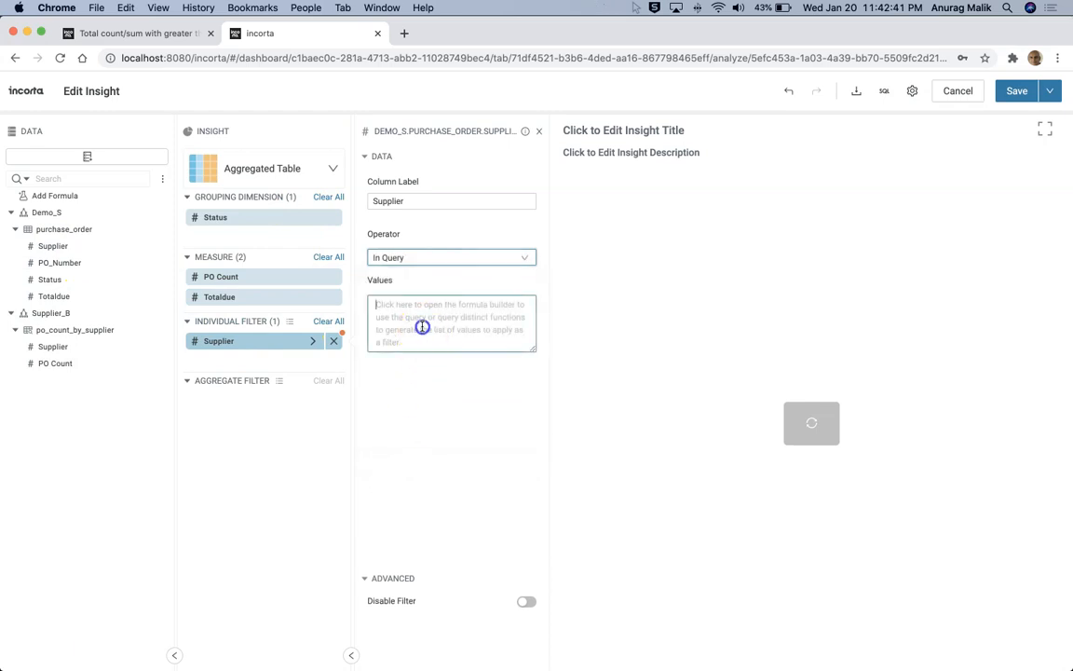
Start a query formula for the Supplier filter's values with Supplier_B.po_count_by_supplier.Supplier as its first argument.
click(422, 327)
text(query)
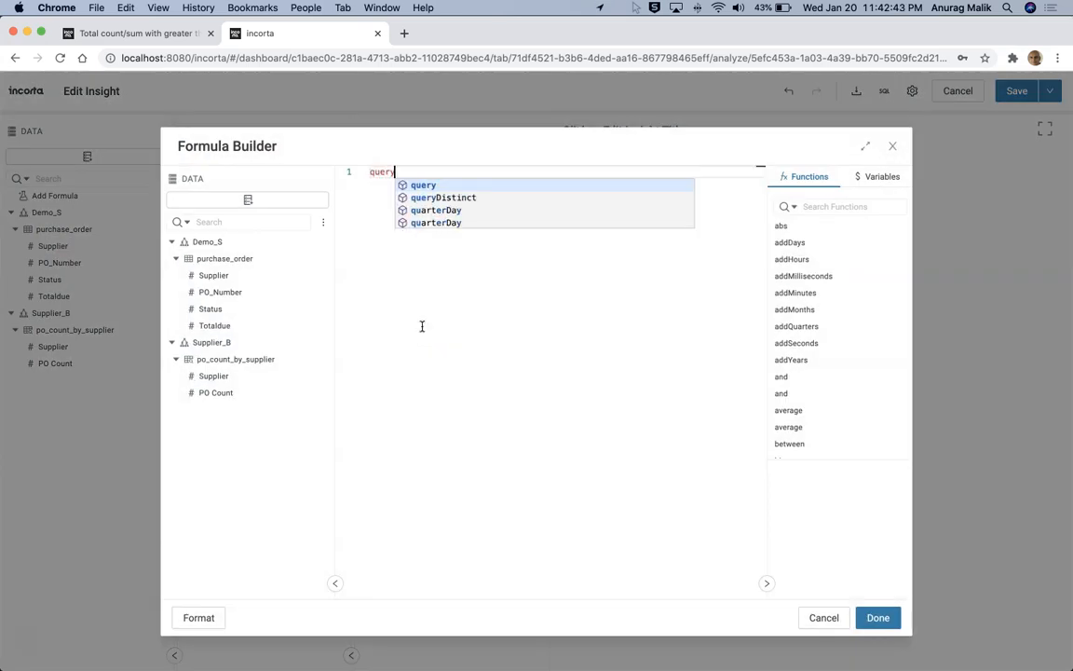
text(()
key(Return)
key(Return)
key(Up)
click(221, 381)
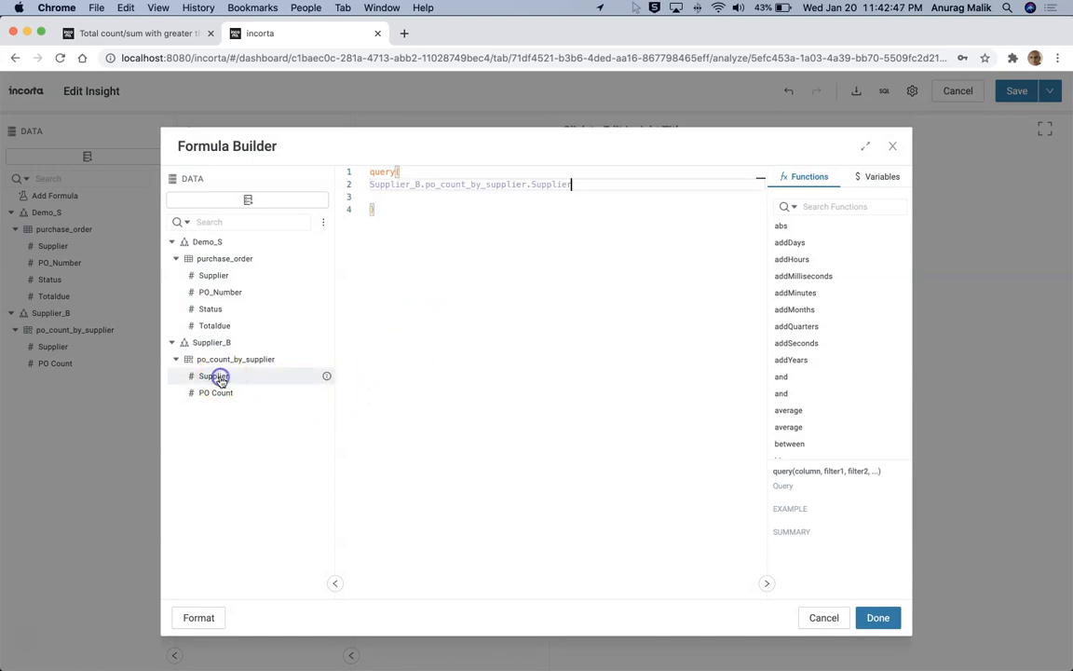
text(,)
key(Return)
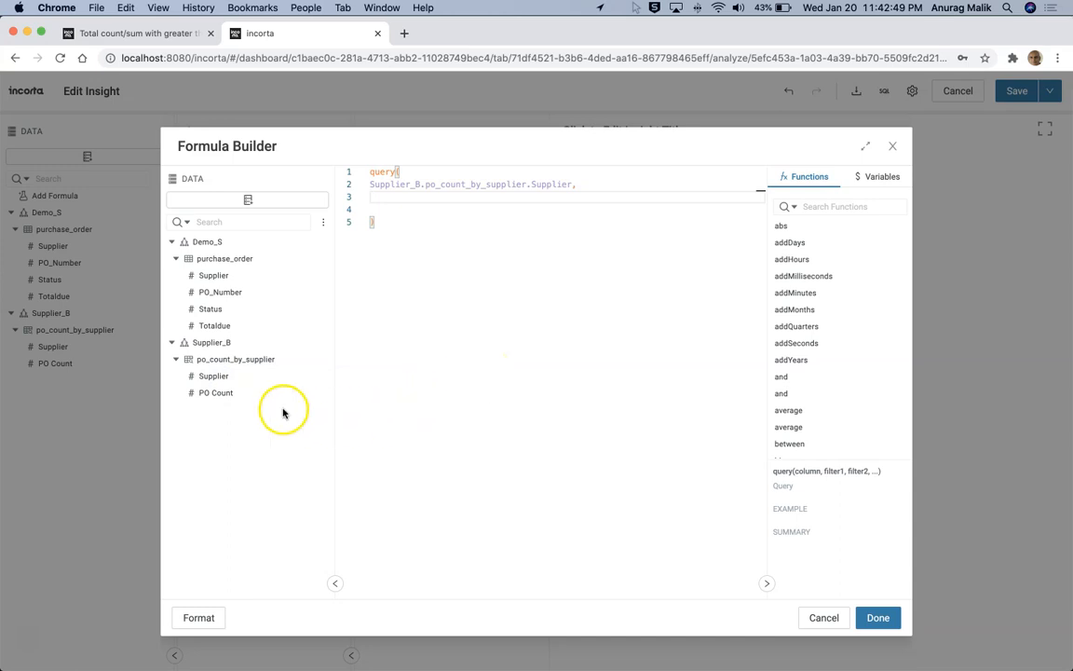
Add the condition Supplier_B.po_count_by_supplier.PO_Number>2 to the query, apply the formula and save the Status insight.
click(215, 392)
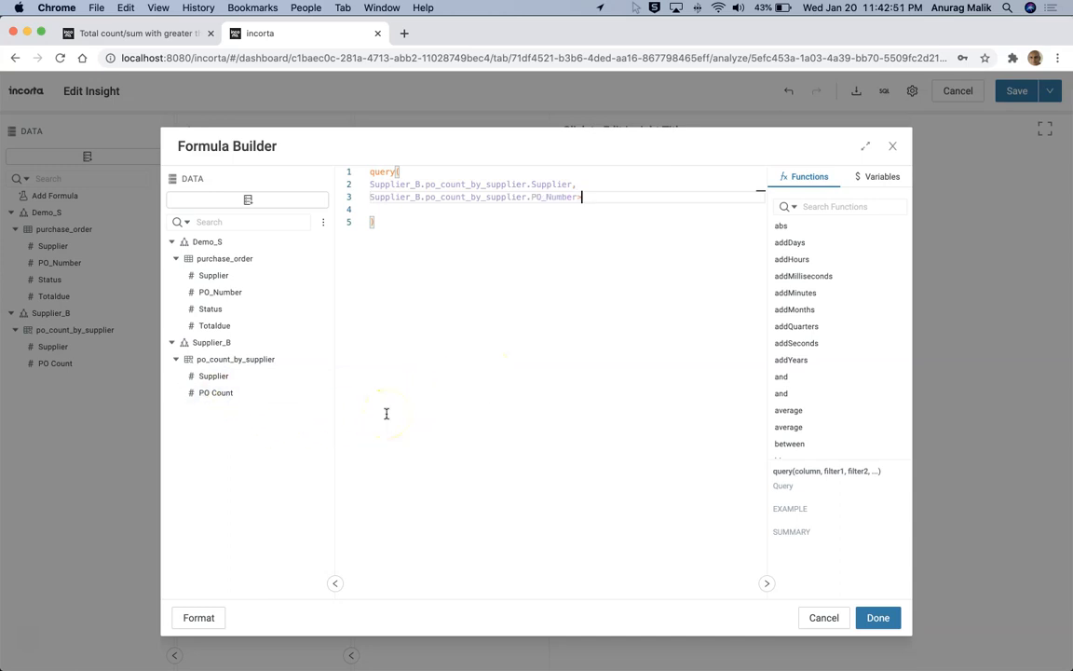
click(878, 618)
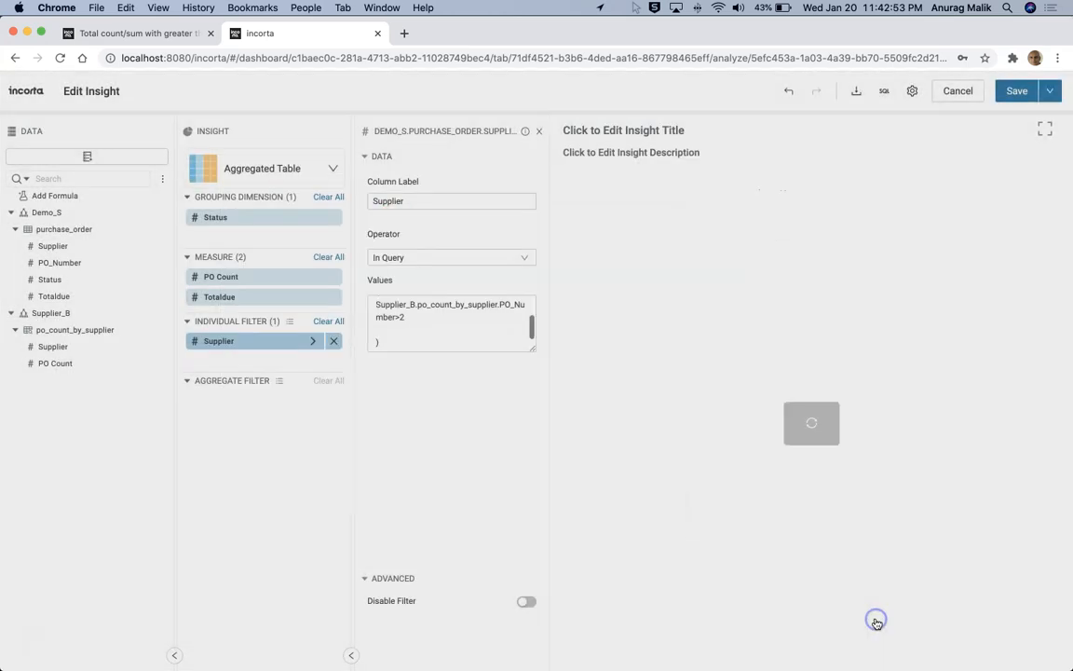
click(807, 421)
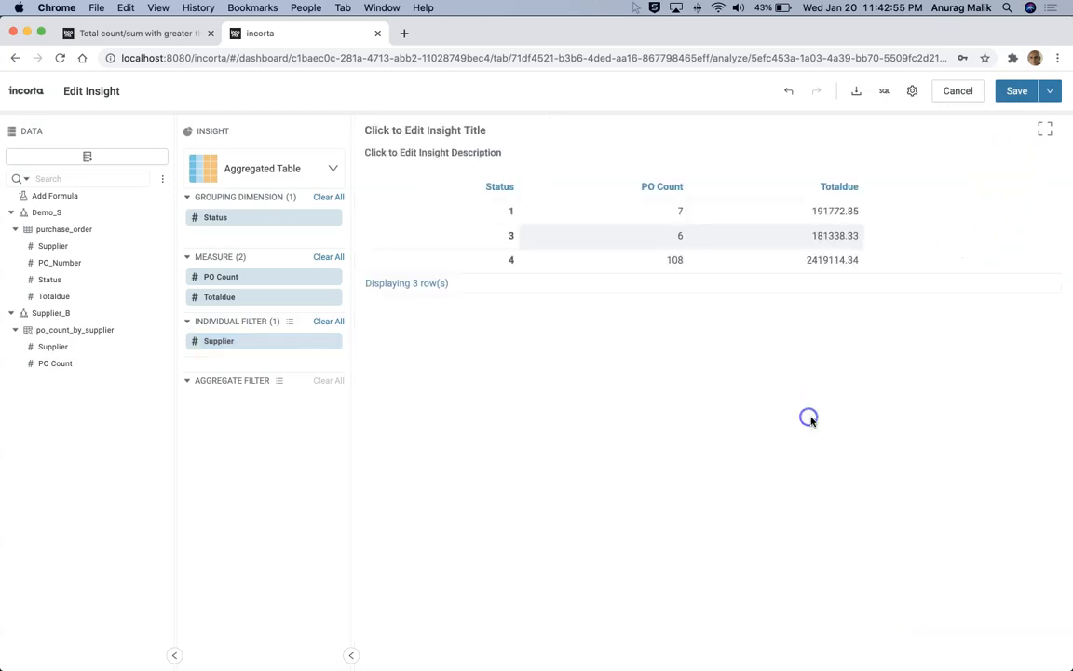
click(1019, 92)
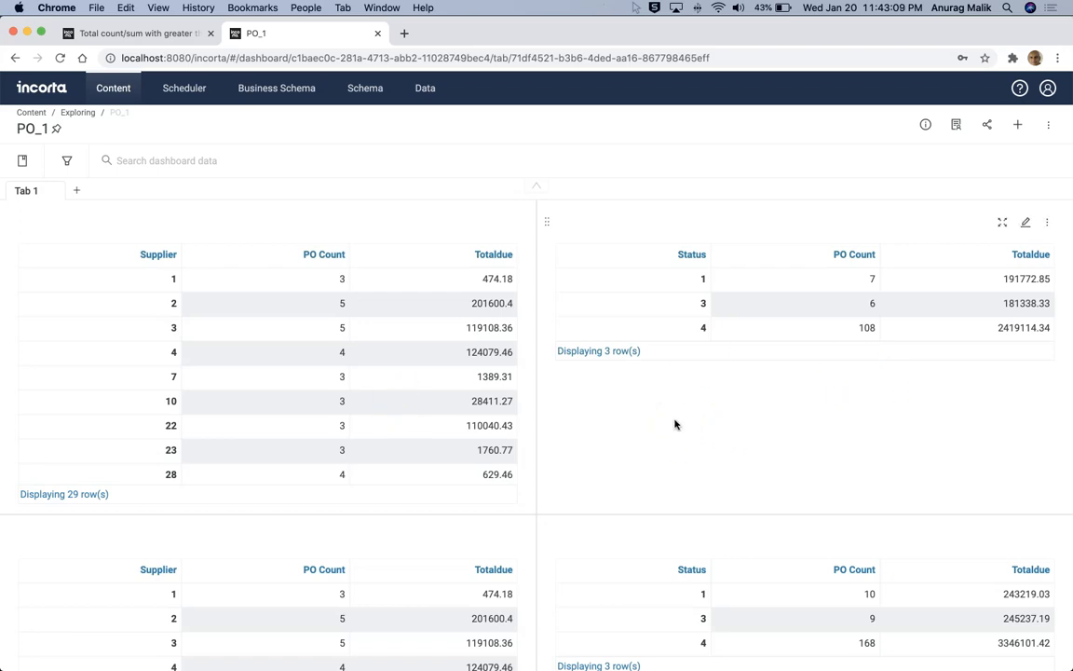
Open the dashboard's filter and prompt management and add a new presentation variable.
click(1048, 125)
click(969, 216)
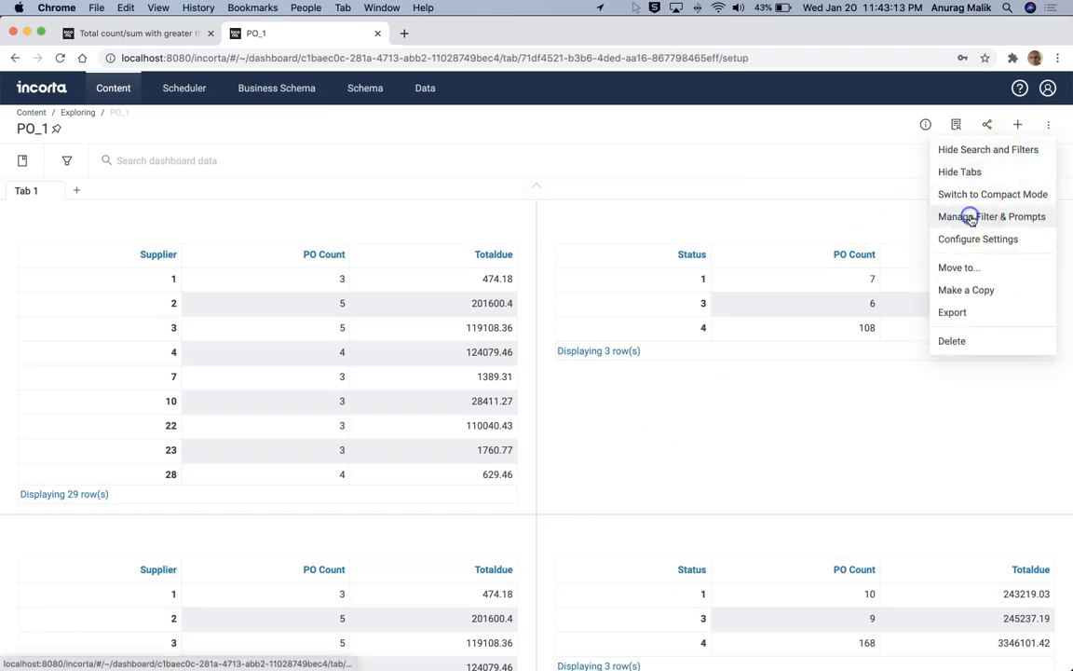
click(426, 238)
drag(29, 213, 314, 309)
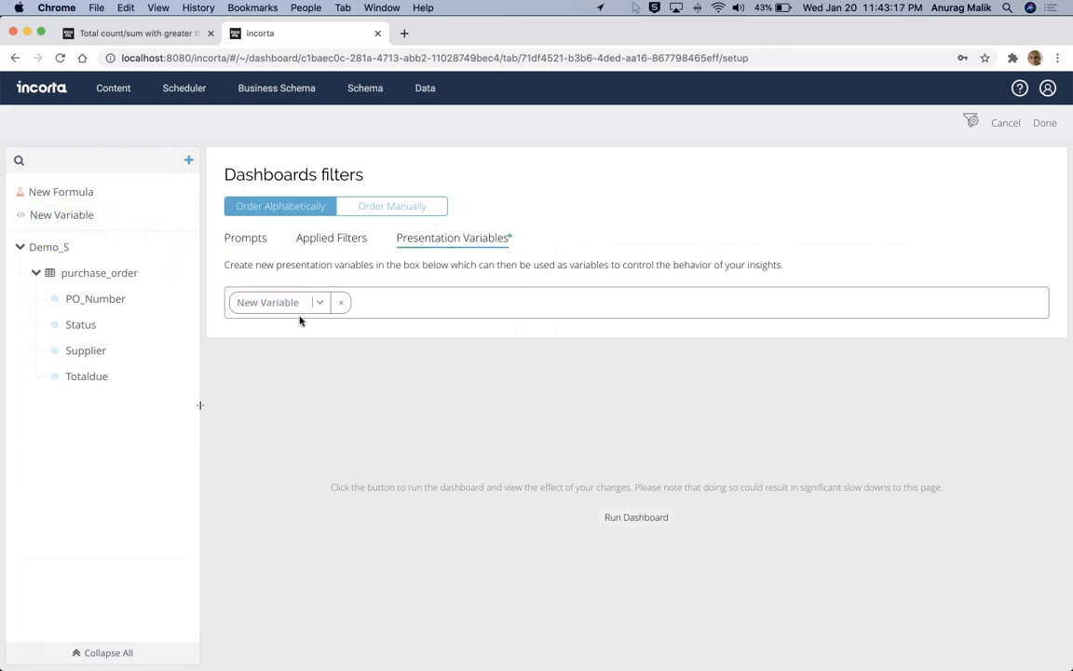
Give the new presentation variable the display name PO Count and the variable name p1.
click(319, 305)
drag(436, 379, 359, 377)
text(PO Count)
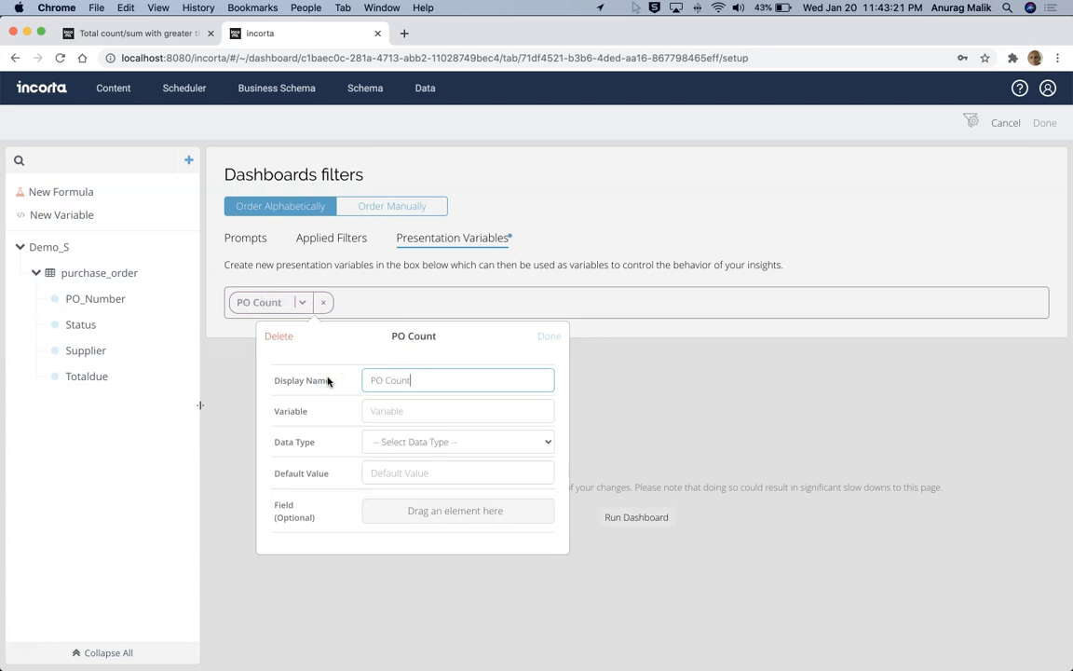
click(474, 416)
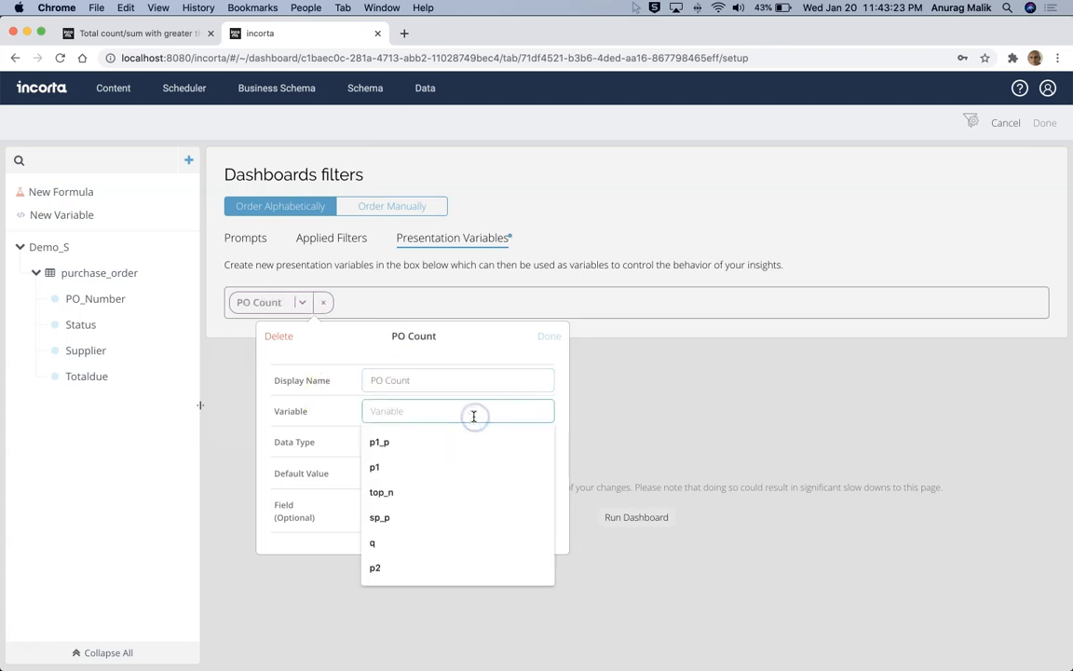
text(p1)
Set the PO Count variable's data type to integer and default value to 2, and save the dashboard filters.
click(411, 441)
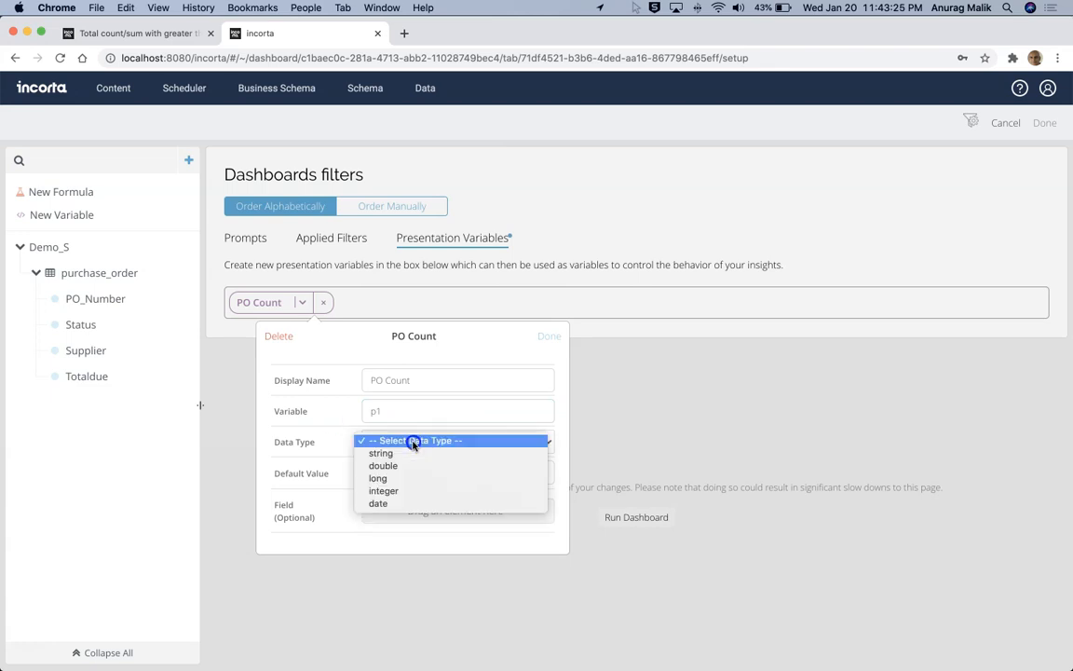
click(390, 491)
click(406, 473)
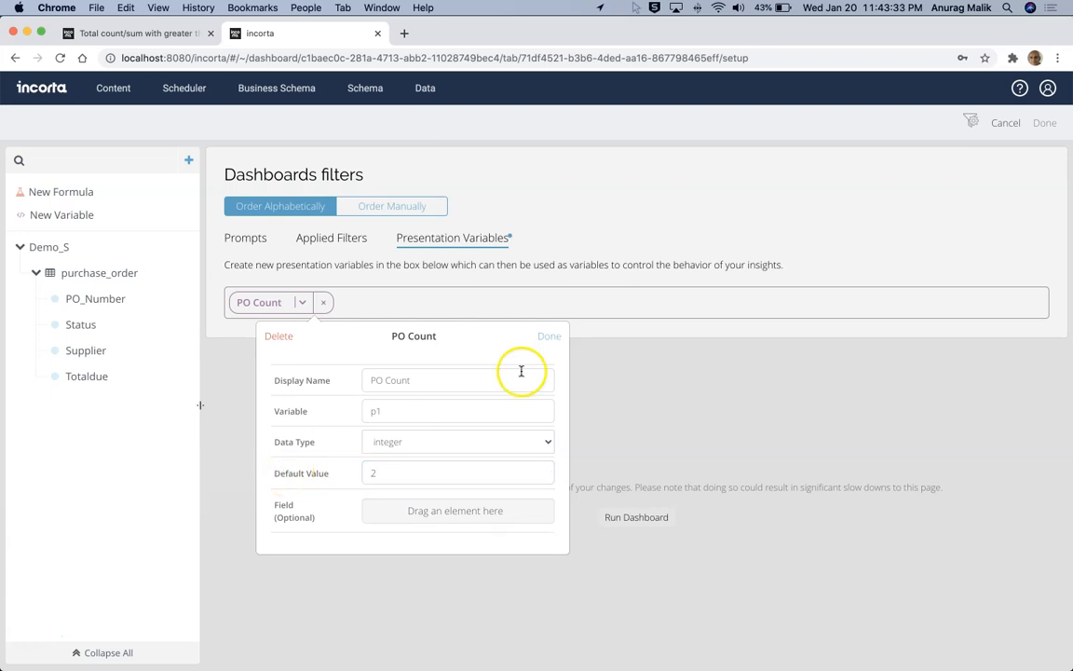
click(549, 335)
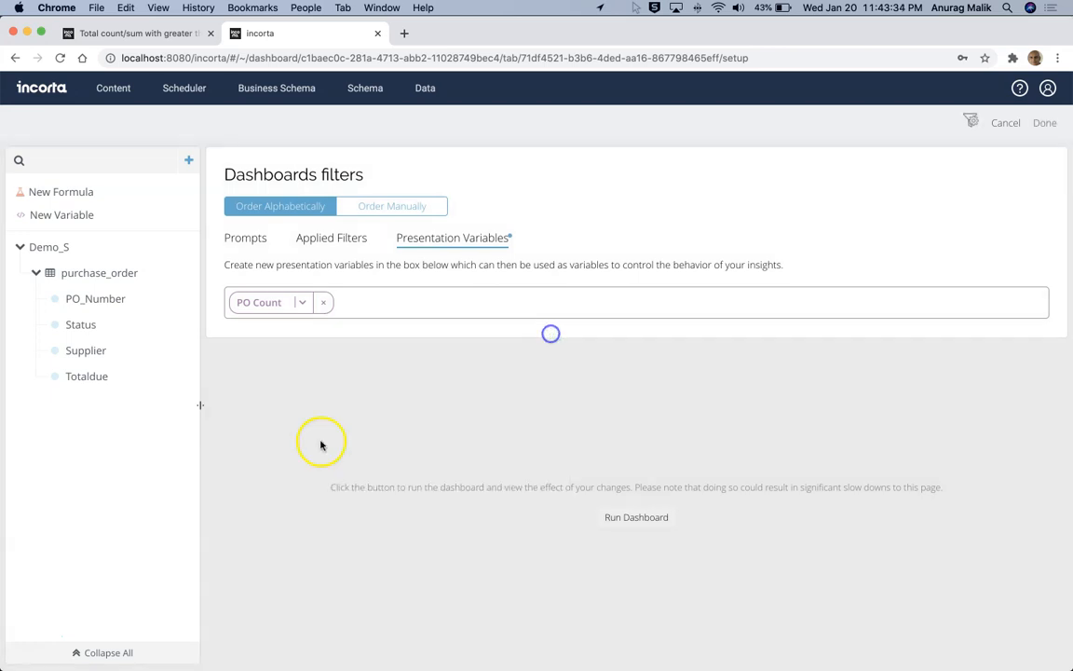
click(1044, 124)
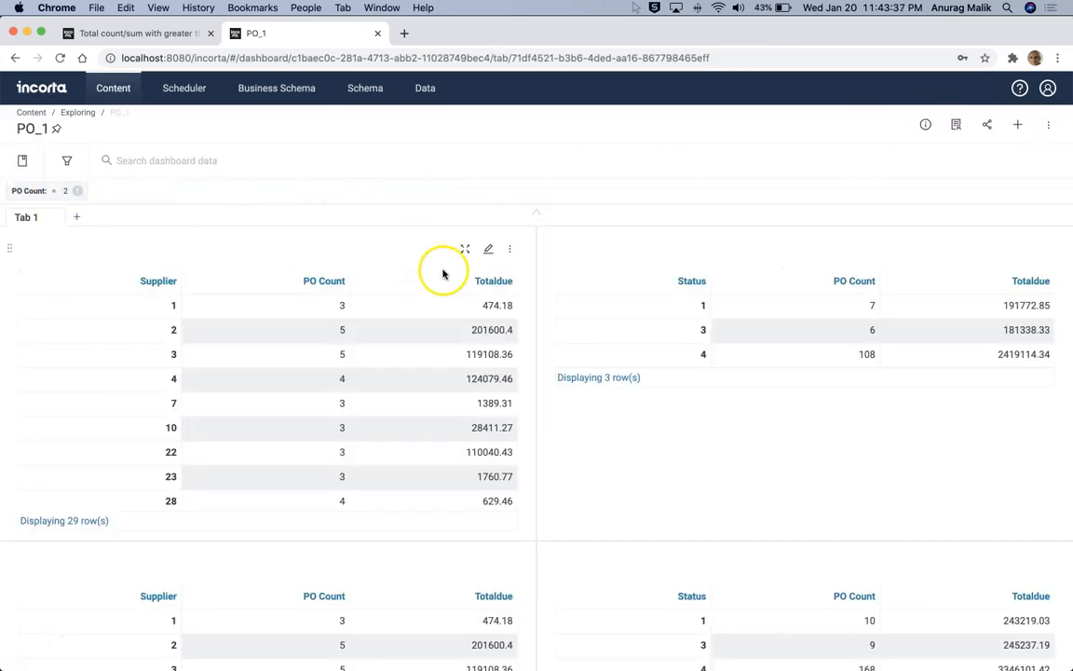
Replace the fixed 2 in the filtered Supplier table's query condition with $p1, apply the formula and save the insight.
click(491, 251)
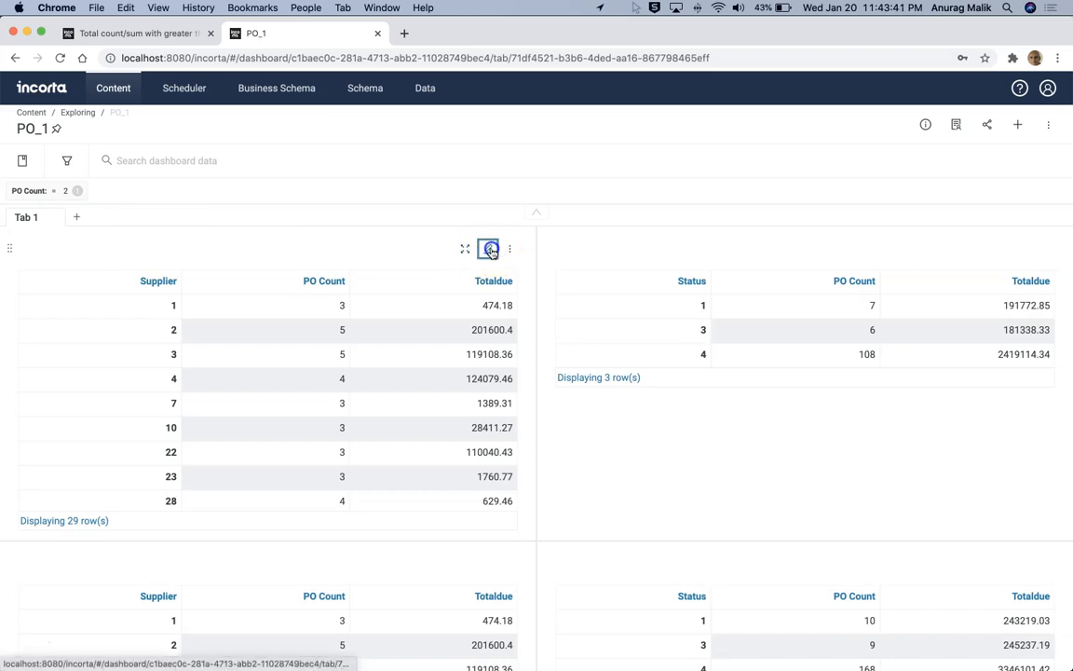
click(314, 341)
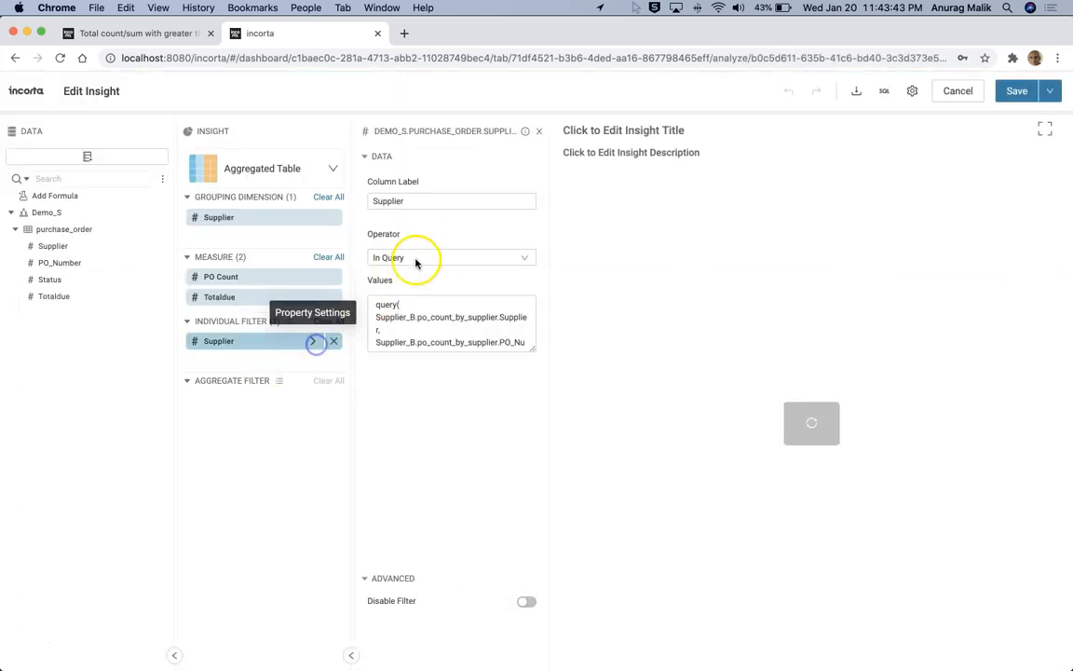
click(415, 313)
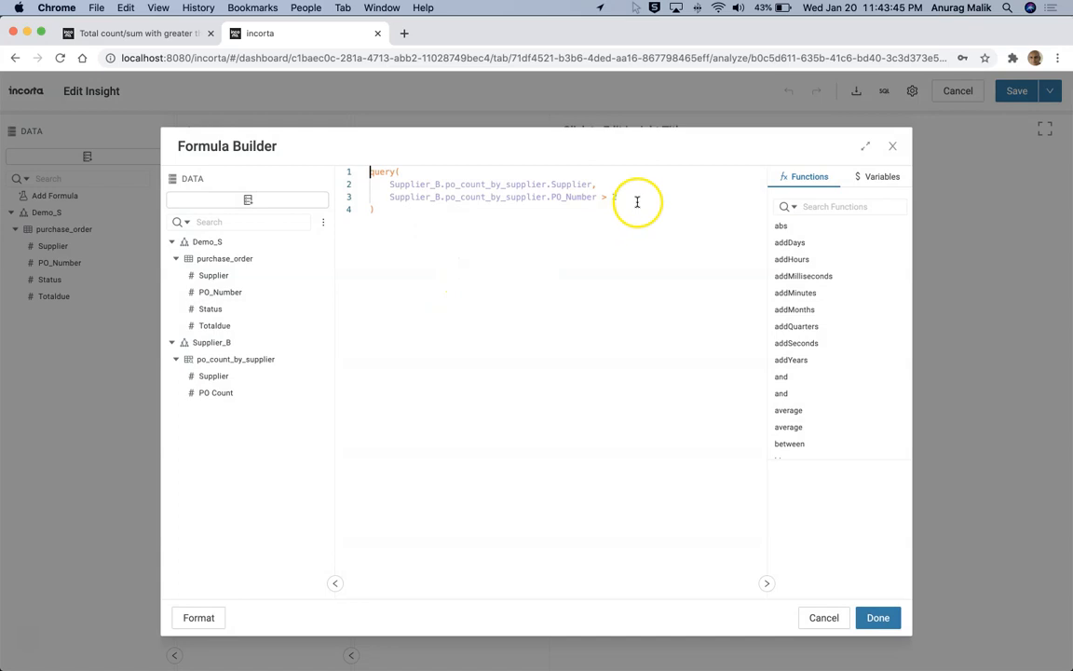
click(638, 199)
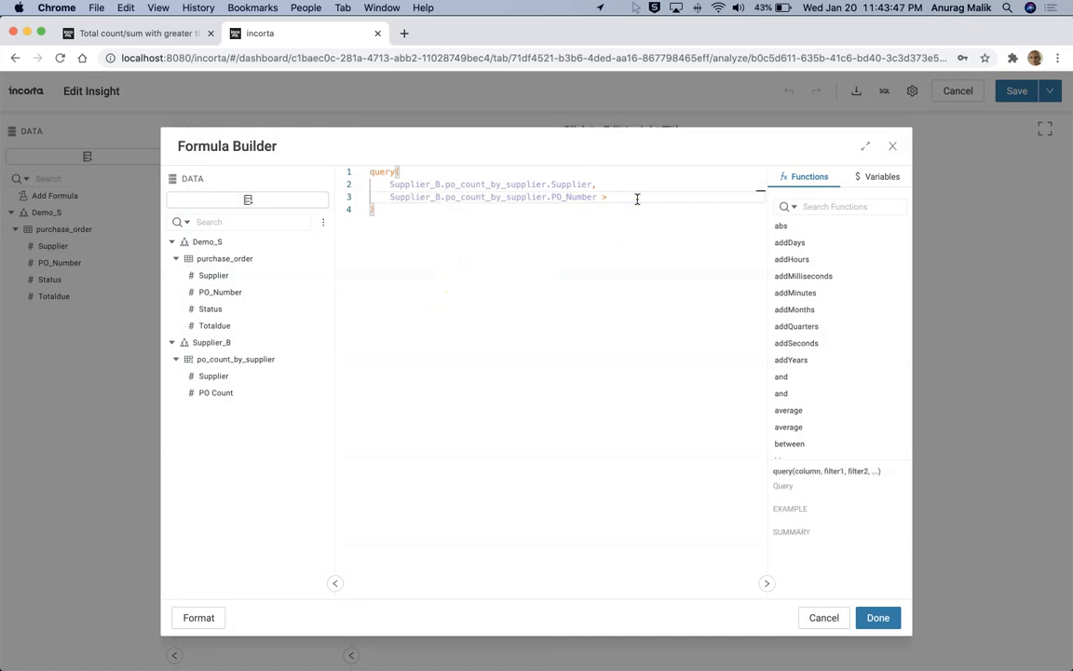
text($p1)
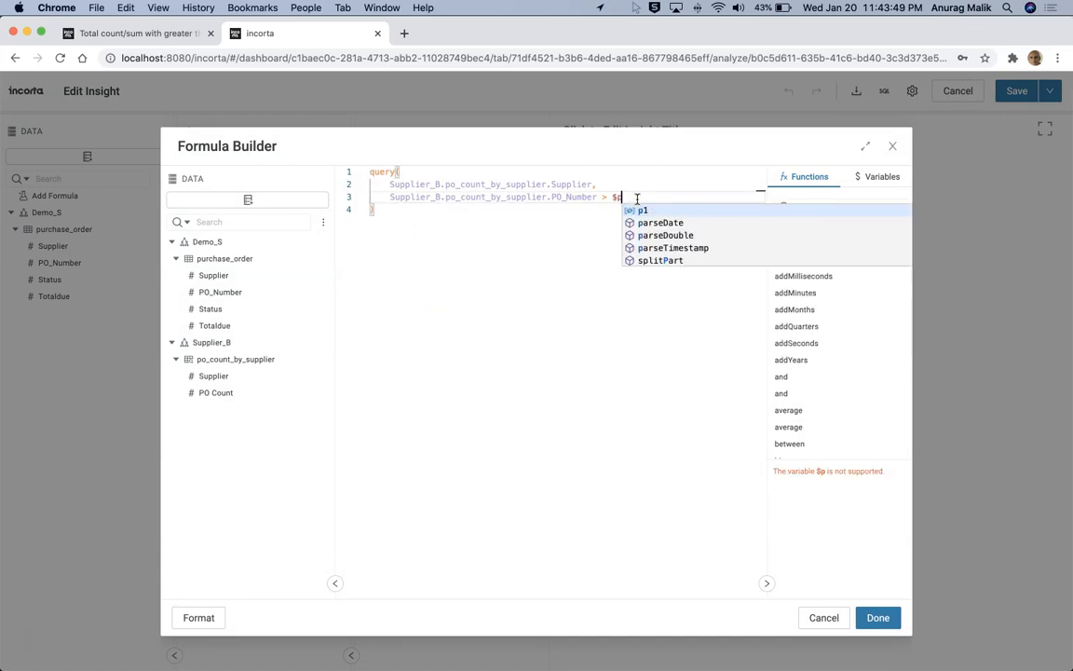
click(542, 240)
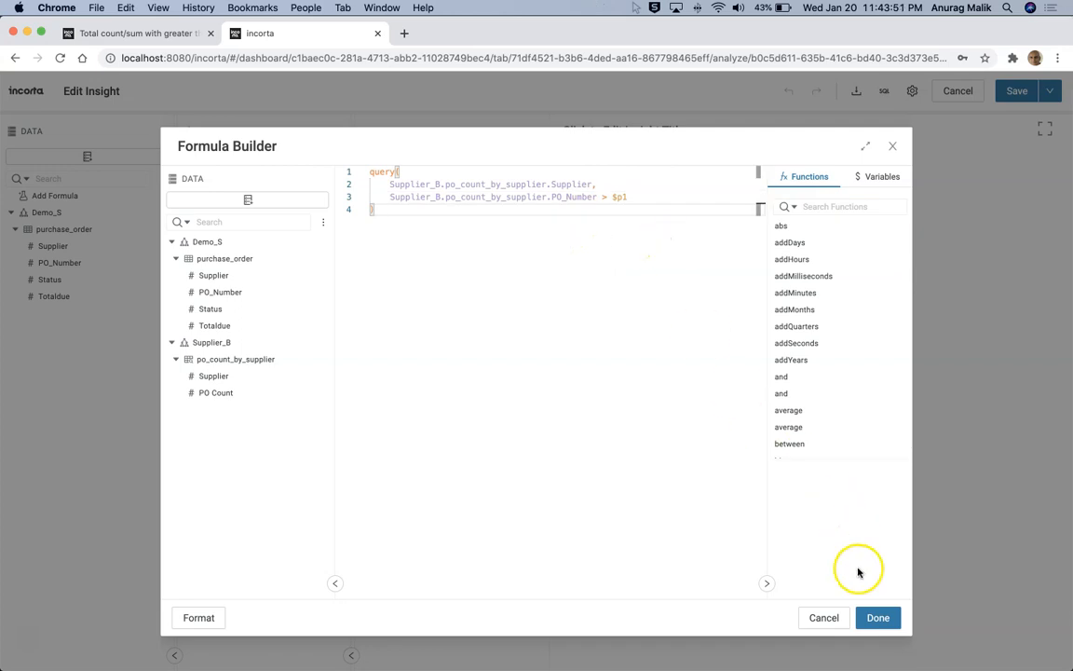
click(874, 617)
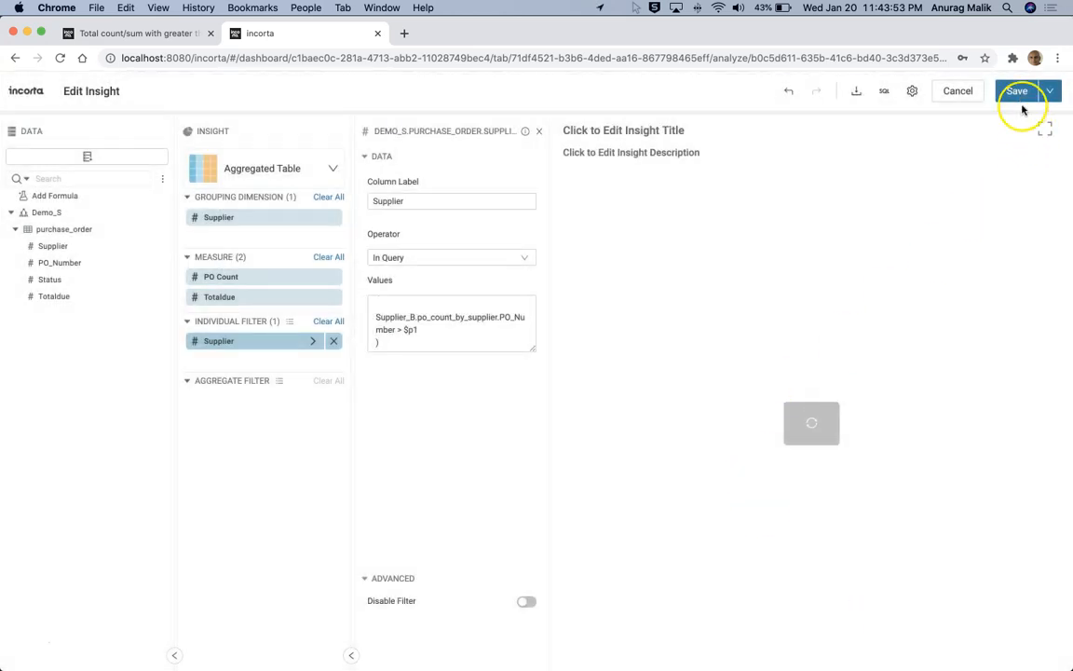
click(1017, 93)
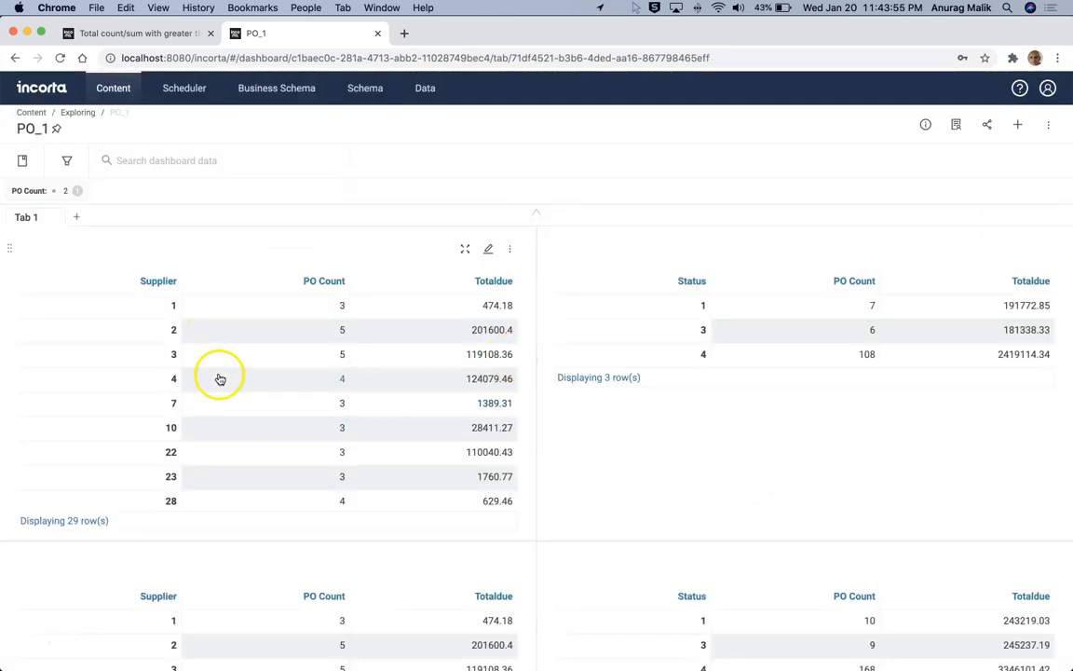
Set the dashboard's PO Count variable to 1 and look through the rows of the filtered Supplier table.
click(62, 190)
click(232, 416)
text(1)
click(472, 419)
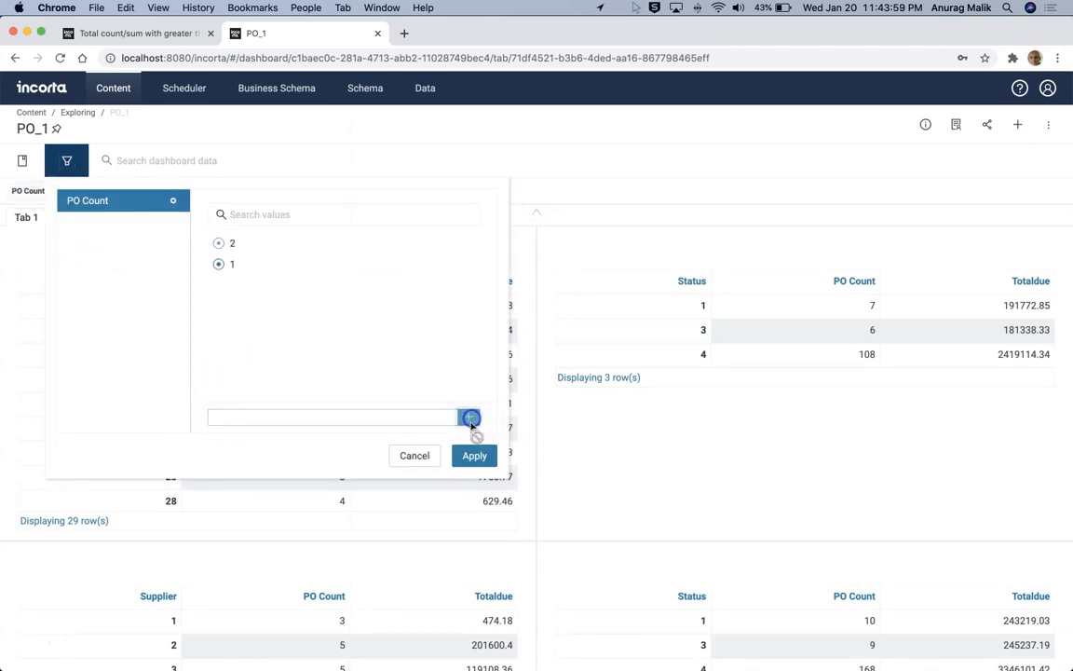
click(475, 456)
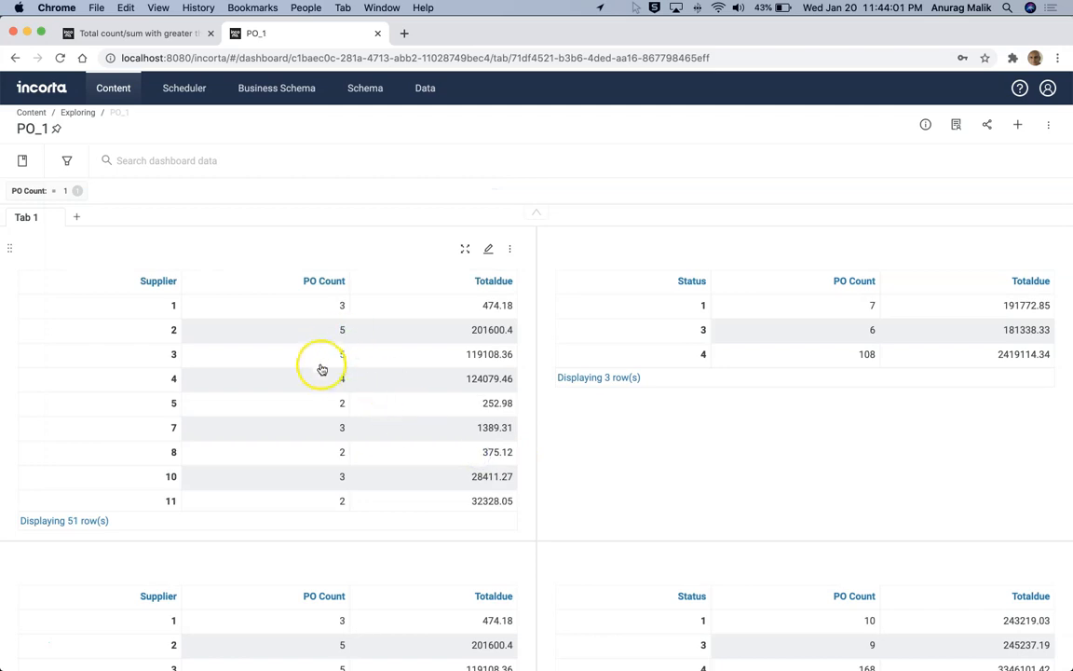
scroll(321, 366, down, 2)
scroll(346, 435, down, 10)
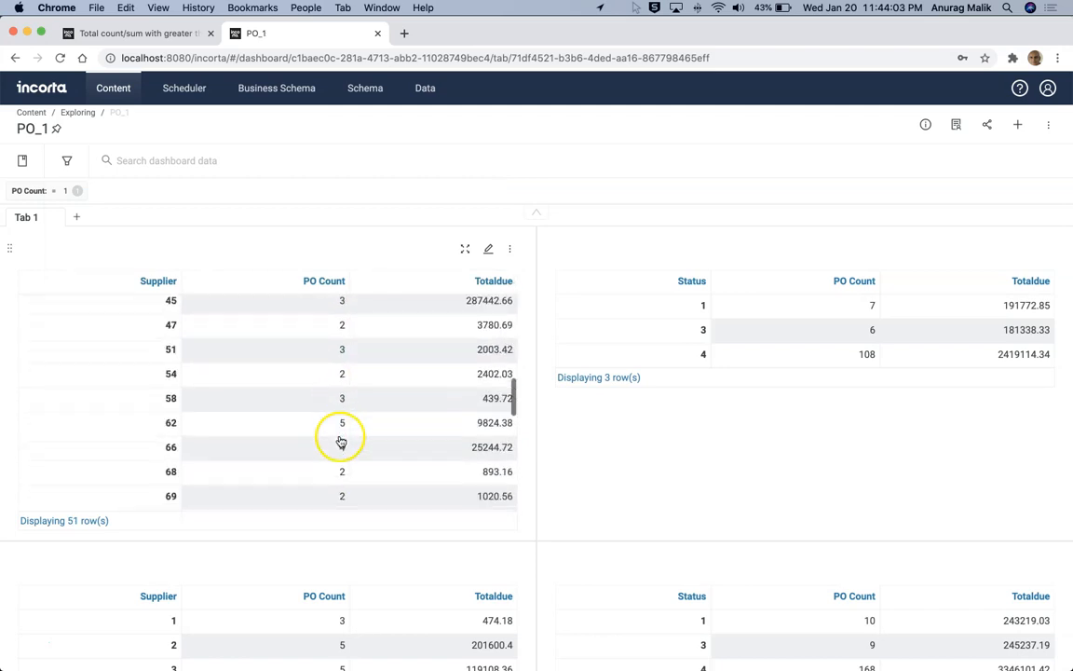
scroll(346, 435, up, 12)
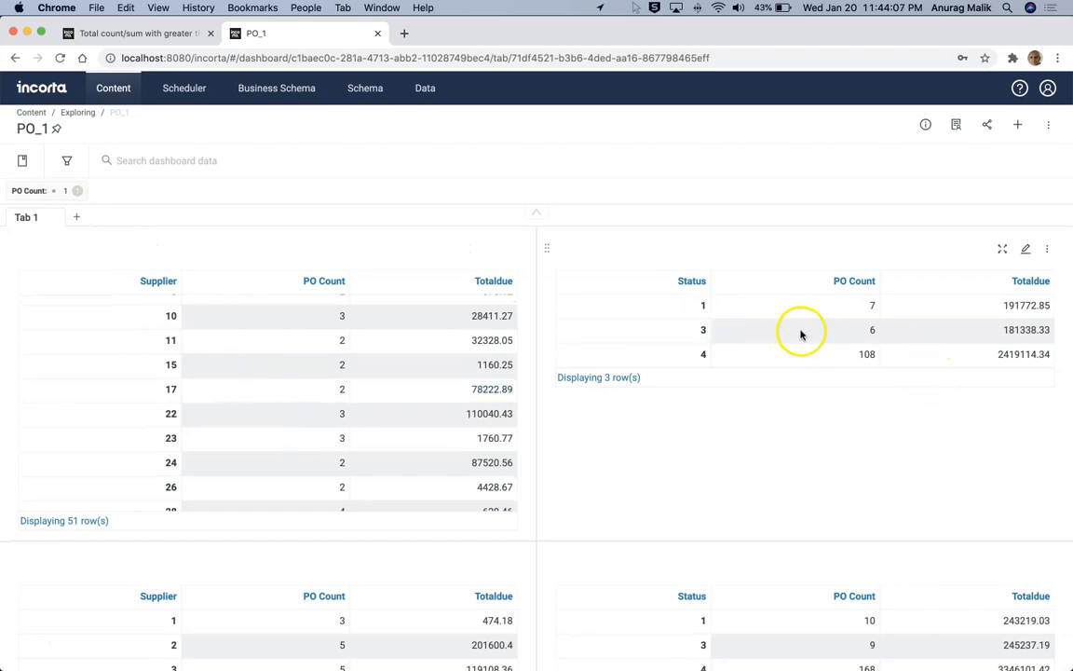
Set the dashboard's PO Count variable to 3 and compare the filtered Supplier and Status tables with their unfiltered copies.
click(41, 191)
click(243, 416)
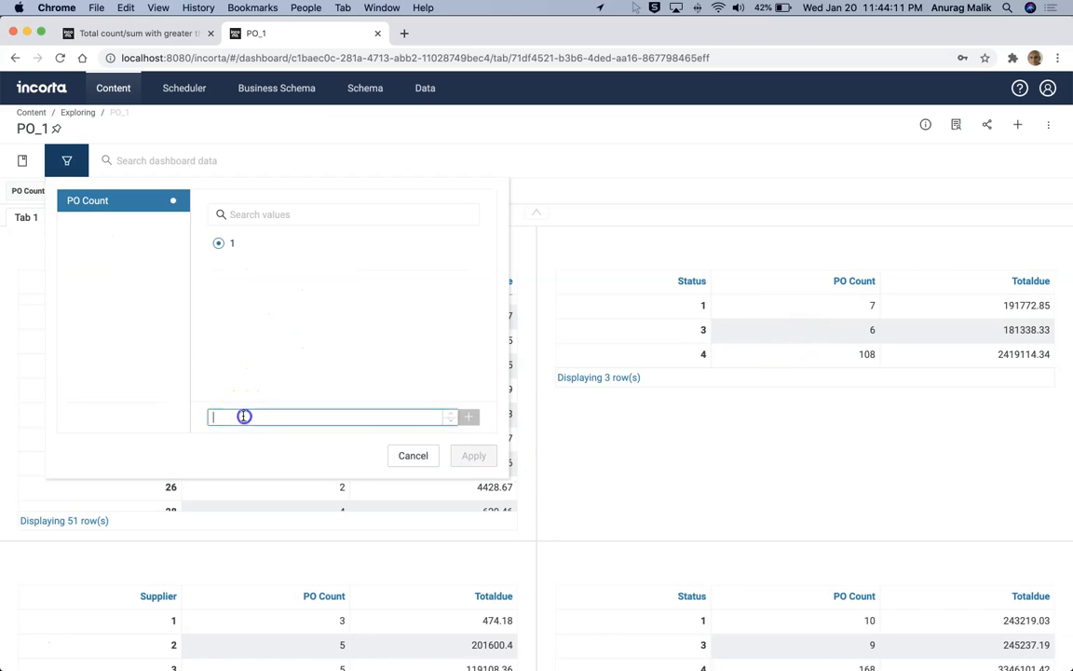
click(468, 420)
click(474, 459)
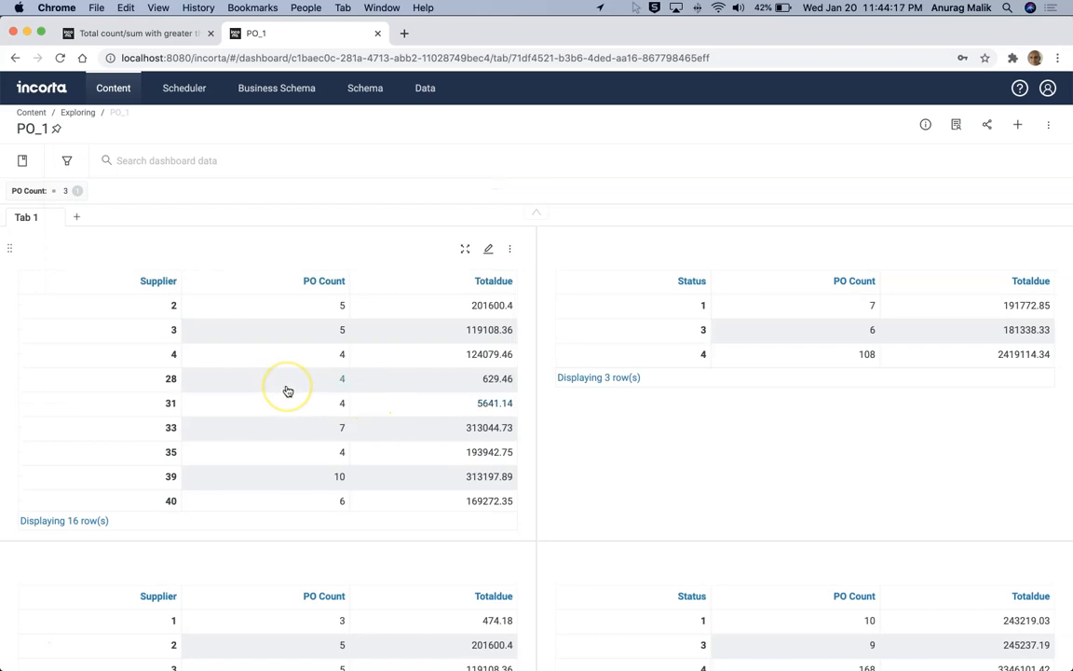
scroll(288, 391, down, 5)
scroll(288, 391, up, 5)
scroll(288, 392, down, 5)
scroll(93, 545, down, 4)
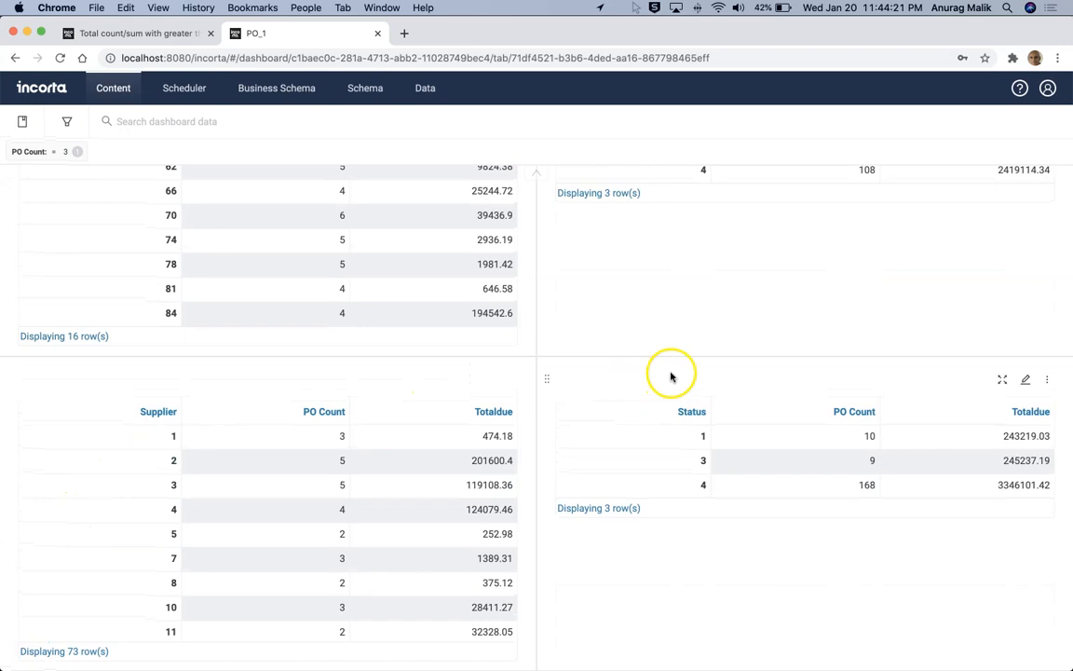
scroll(670, 376, up, 5)
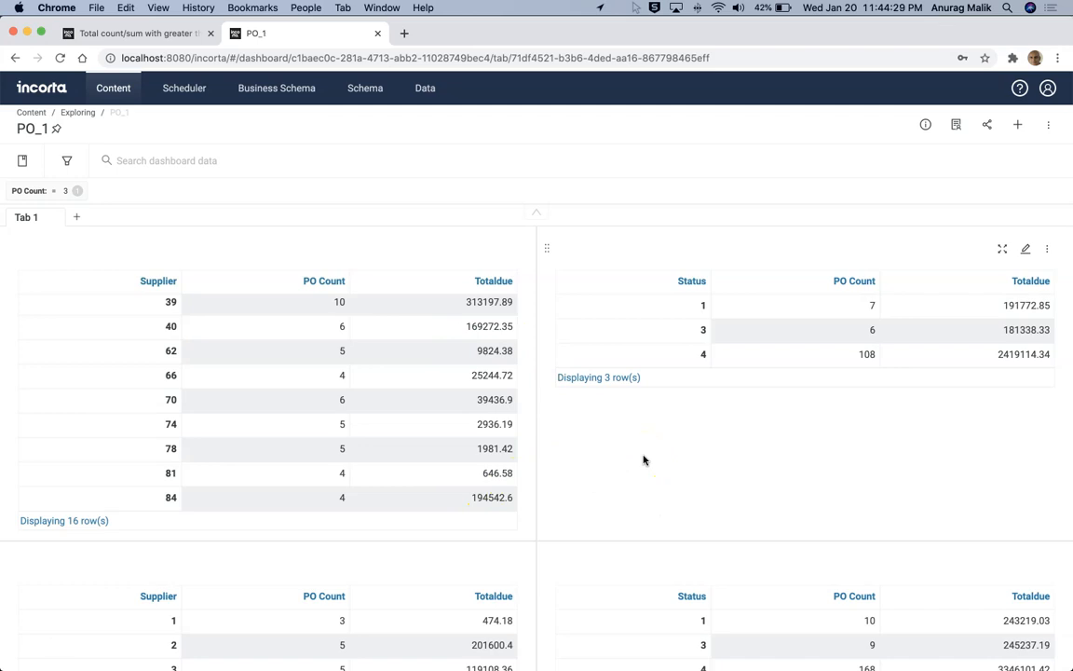
click(586, 453)
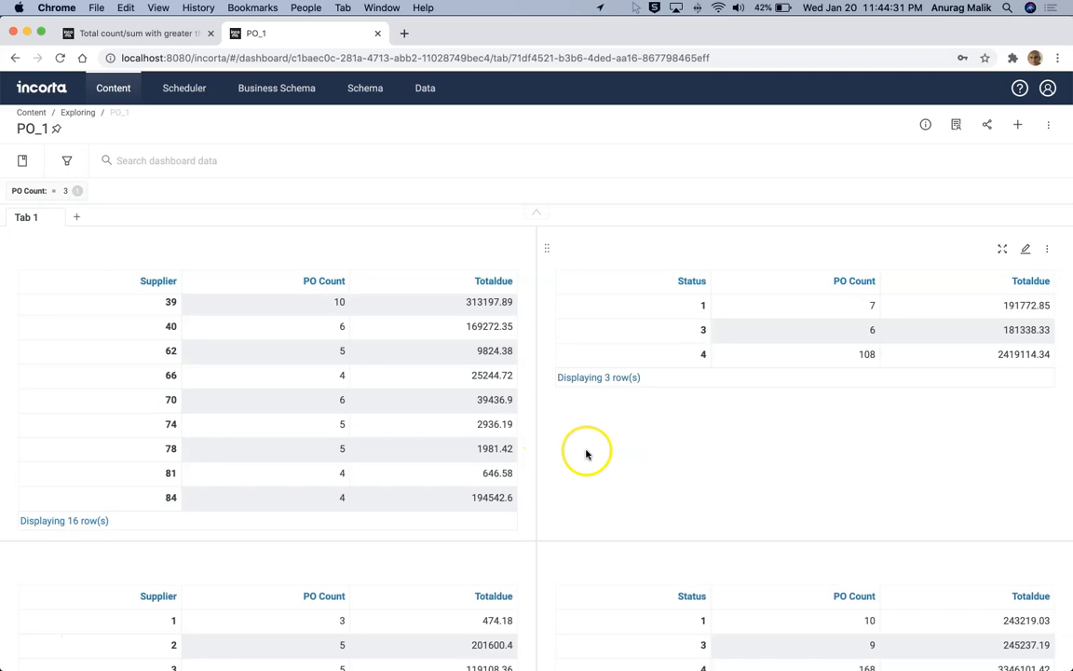